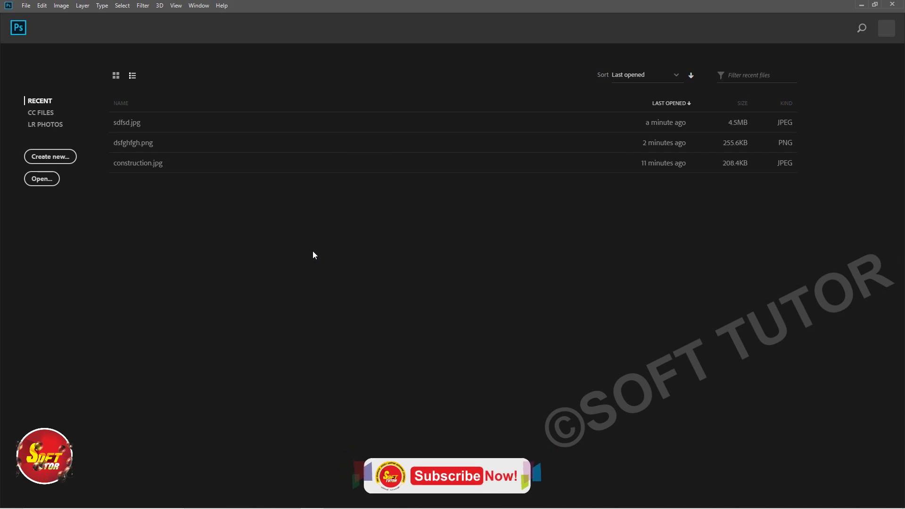
# - Create a new A4 print document, 210 × 297 mm at 300 ppi, in CMYK Color mode
pyautogui.click(26, 6)
pyautogui.click(477, 162)
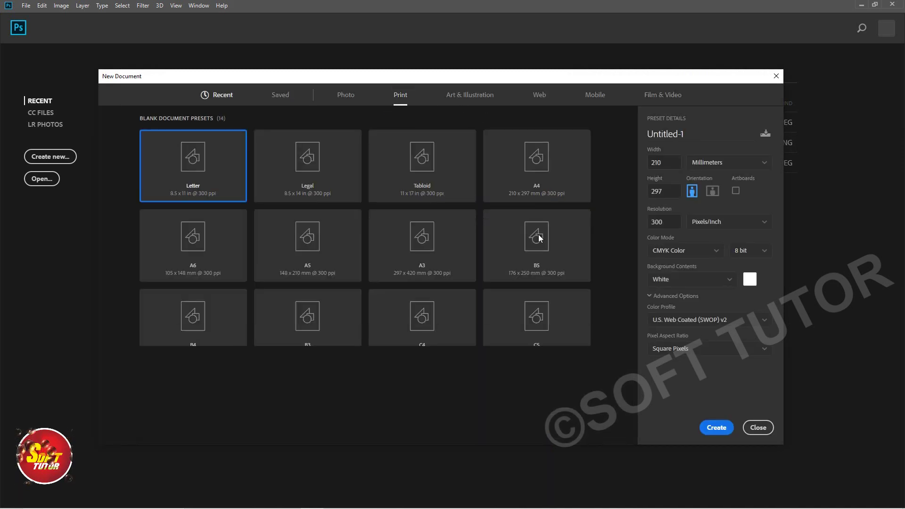
pyautogui.click(532, 164)
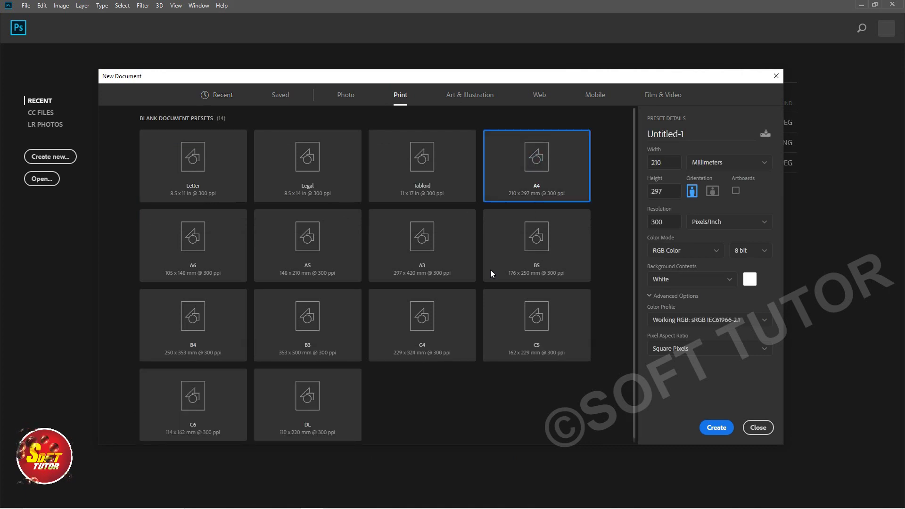
pyautogui.click(676, 255)
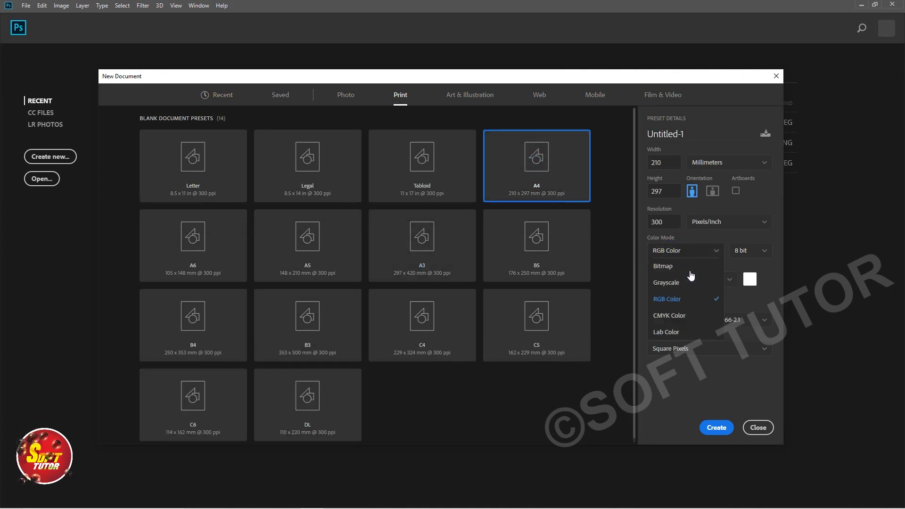
pyautogui.click(675, 316)
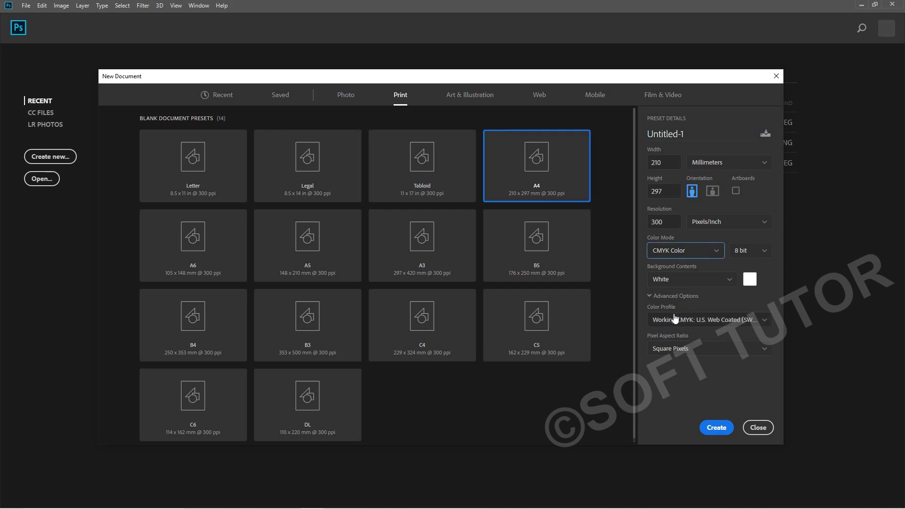
pyautogui.doubleClick(670, 222)
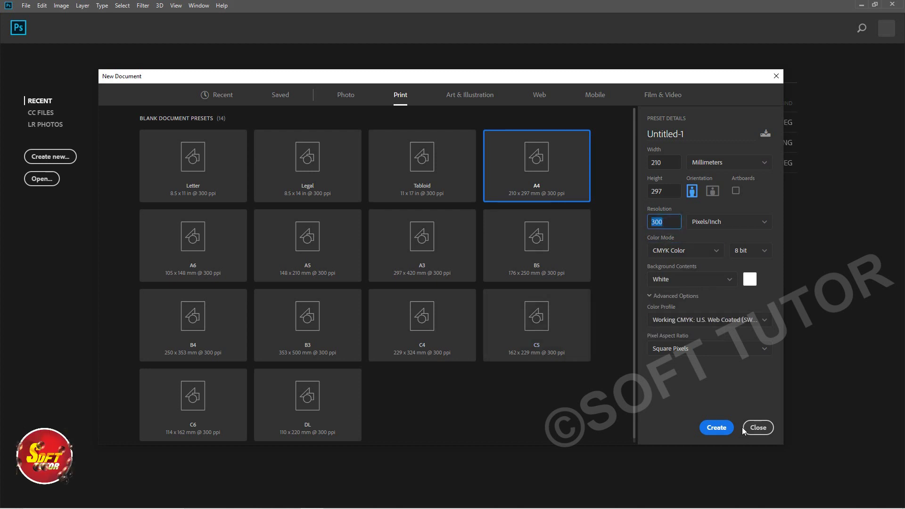
pyautogui.click(721, 429)
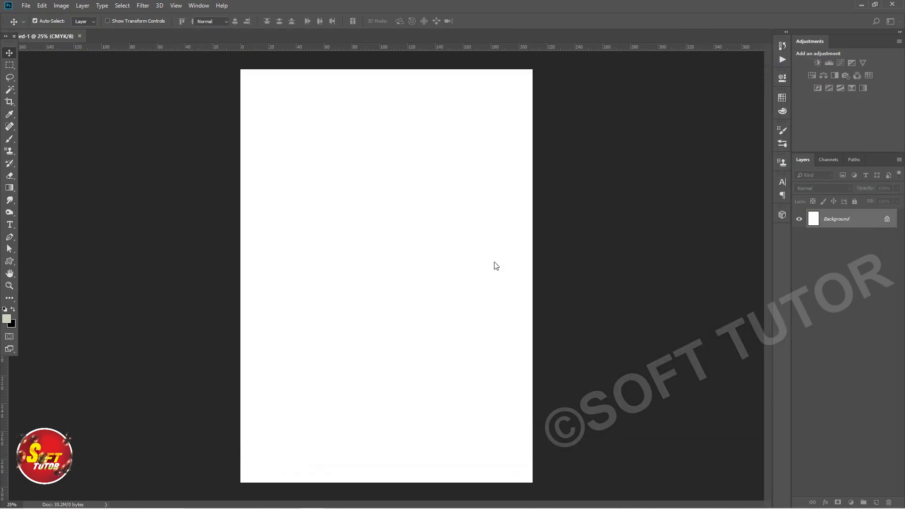
# - Open construction.jpg via File > Open, accepting it through Camera Raw
pyautogui.click(588, 246)
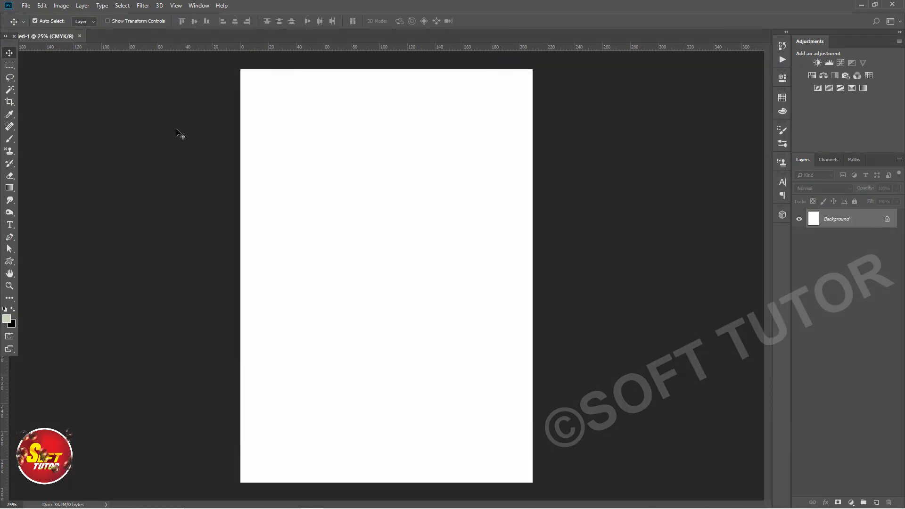
pyautogui.click(25, 5)
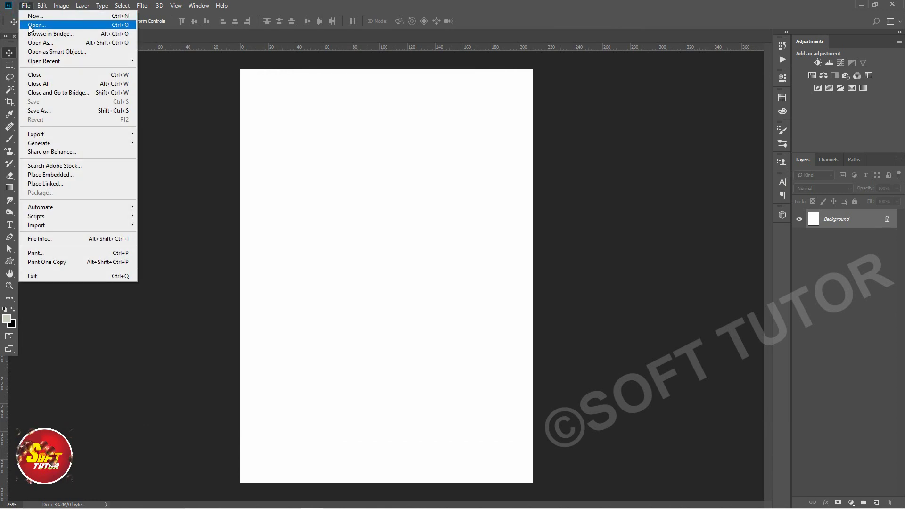
pyautogui.click(29, 27)
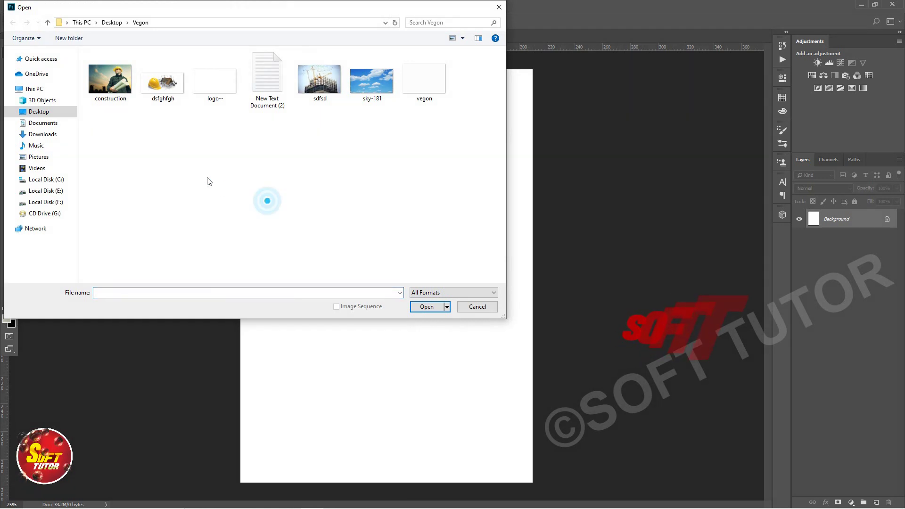
pyautogui.doubleClick(118, 83)
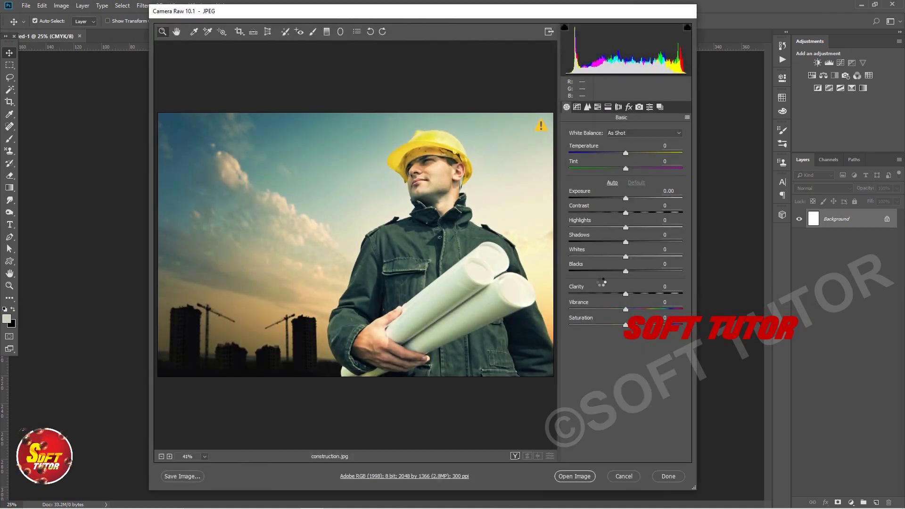
pyautogui.click(579, 476)
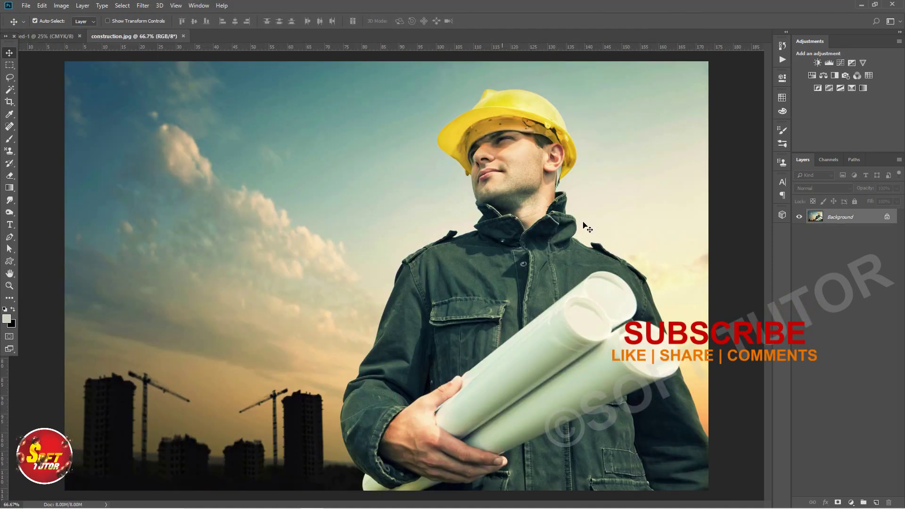
# - Zoom out, unlock the Background into Layer 0, and switch to the Pen tool
pyautogui.hotkey('ctrl', '-')
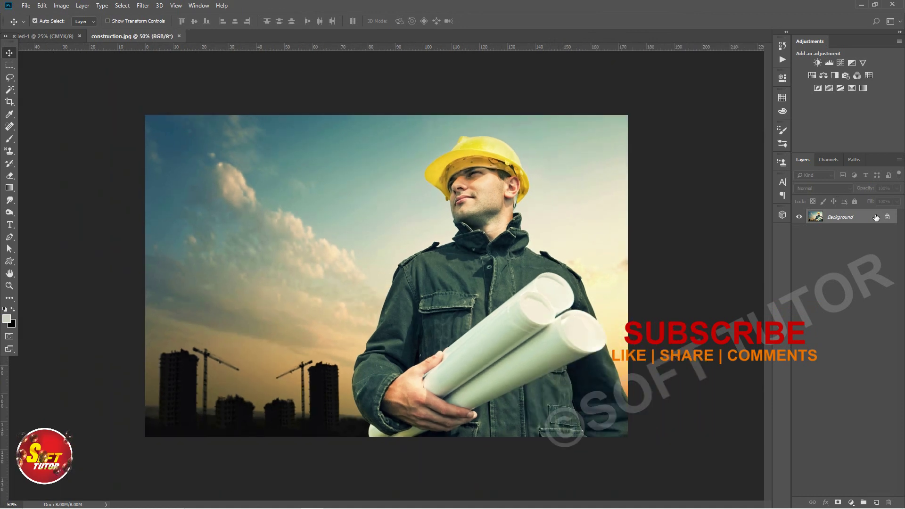
pyautogui.click(886, 217)
pyautogui.press('p')
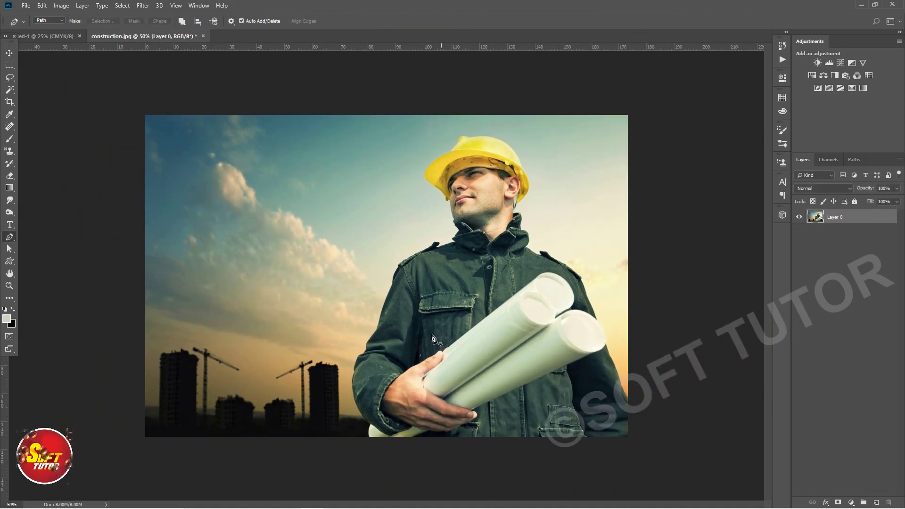
pyautogui.click(403, 438)
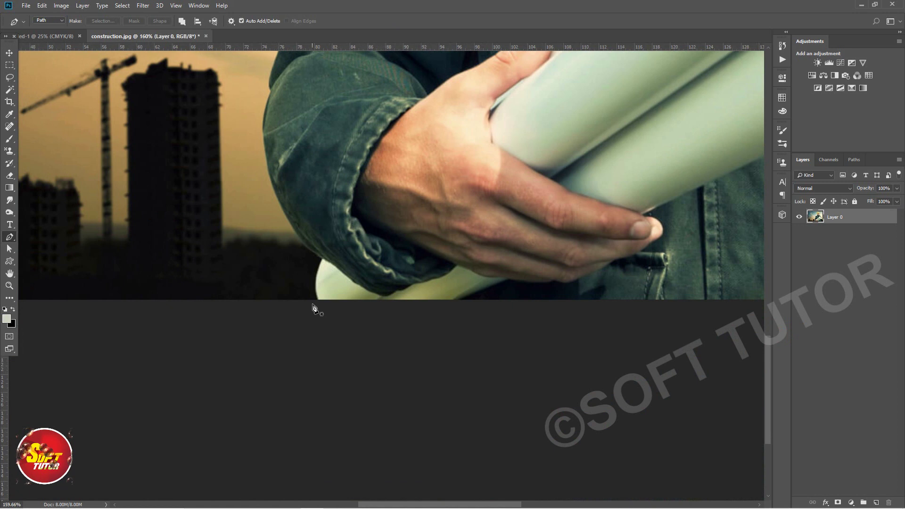
# - Start the Pen path at the sleeve bottom and trace it up the sleeve edge
pyautogui.click(321, 301)
pyautogui.moveTo(315, 282); pyautogui.dragTo(320, 267)
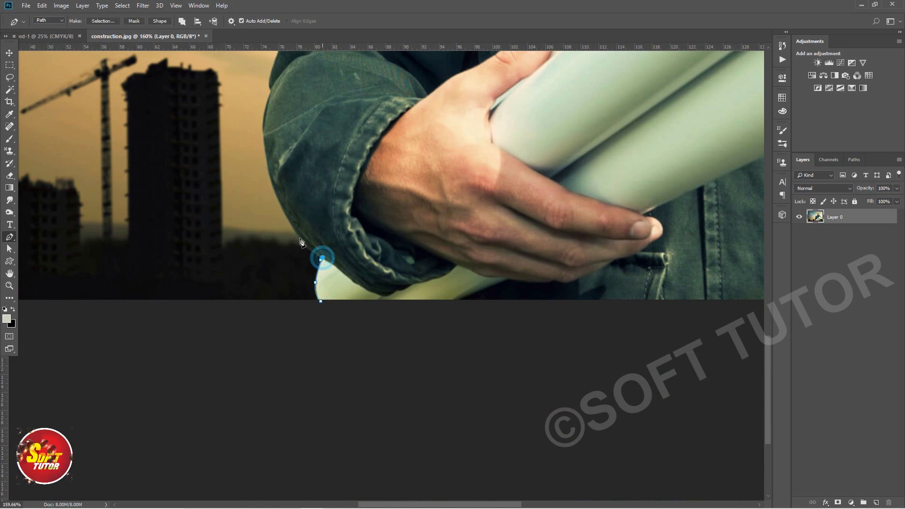
pyautogui.moveTo(293, 226); pyautogui.dragTo(281, 203)
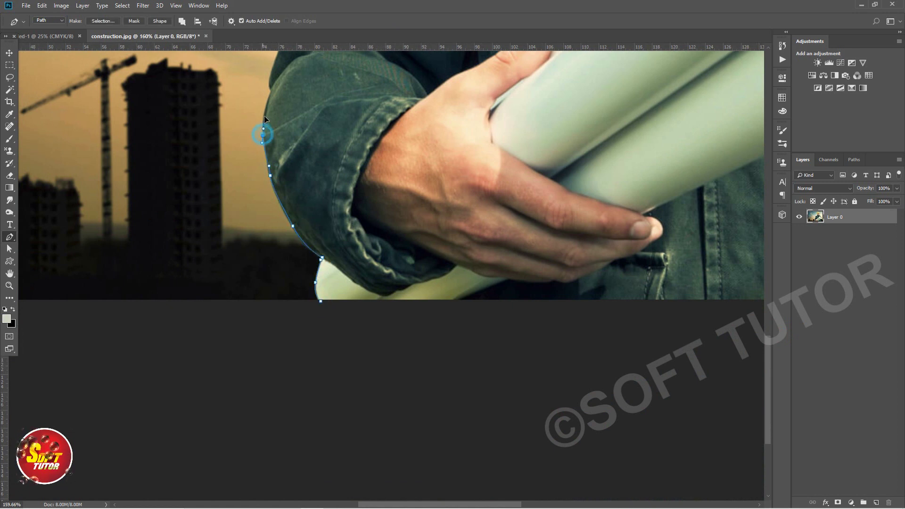
pyautogui.moveTo(271, 70)
pyautogui.mouseDown()
pyautogui.moveTo(341, 319)
pyautogui.moveTo(347, 284)
pyautogui.moveTo(365, 270)
pyautogui.mouseUp()
pyautogui.moveTo(381, 232); pyautogui.dragTo(392, 222)
pyautogui.moveTo(419, 152); pyautogui.dragTo(438, 141)
pyautogui.moveTo(445, 111); pyautogui.dragTo(348, 380)
pyautogui.click(356, 332)
pyautogui.moveTo(363, 318); pyautogui.dragTo(363, 314)
# - Trace the path over the shoulder top and around the collar flap
pyautogui.click(383, 266)
pyautogui.moveTo(413, 238); pyautogui.dragTo(416, 236)
pyautogui.click(434, 225)
pyautogui.moveTo(340, 213)
pyautogui.mouseDown()
pyautogui.moveTo(395, 264)
pyautogui.moveTo(315, 344)
pyautogui.mouseUp()
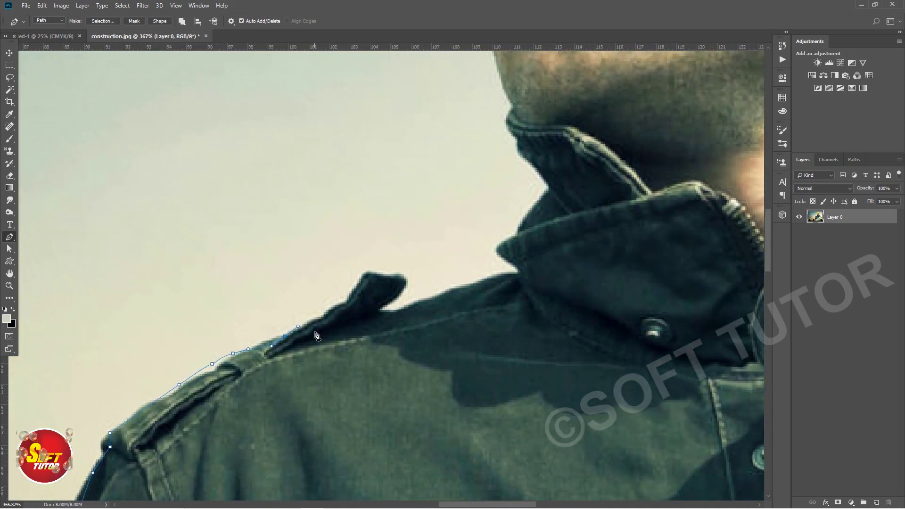
pyautogui.click(346, 300)
pyautogui.click(364, 274)
pyautogui.click(387, 273)
pyautogui.click(394, 296)
pyautogui.click(380, 308)
# - Extend the path along the shoulder to the collar and up the neck to the chin
pyautogui.click(423, 301)
pyautogui.click(486, 285)
pyautogui.click(520, 275)
pyautogui.click(496, 252)
pyautogui.click(513, 238)
pyautogui.moveTo(652, 82); pyautogui.dragTo(549, 202)
pyautogui.click(448, 311)
pyautogui.click(416, 261)
pyautogui.click(414, 255)
pyautogui.click(410, 234)
pyautogui.moveTo(410, 226); pyautogui.dragTo(433, 439)
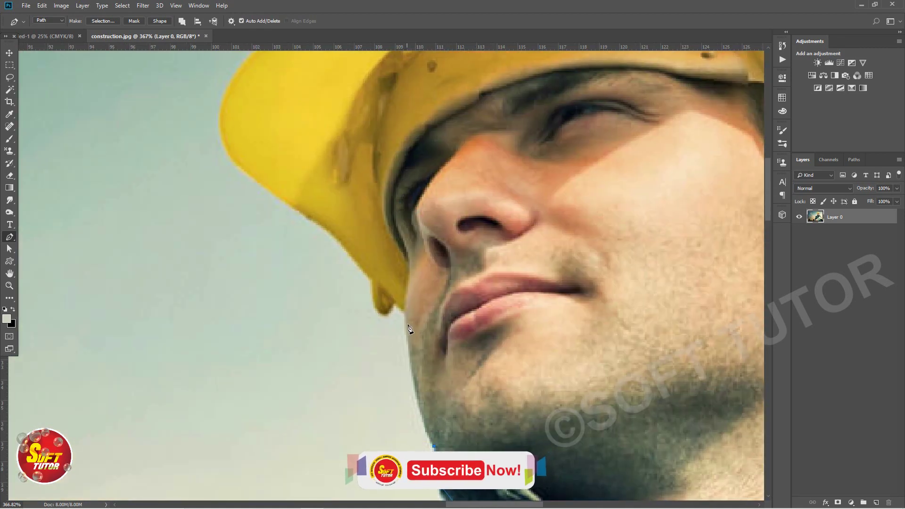
# - Continue the path up the jaw to the helmet brim tip, redoing misplaced points
pyautogui.moveTo(406, 316); pyautogui.dragTo(406, 259)
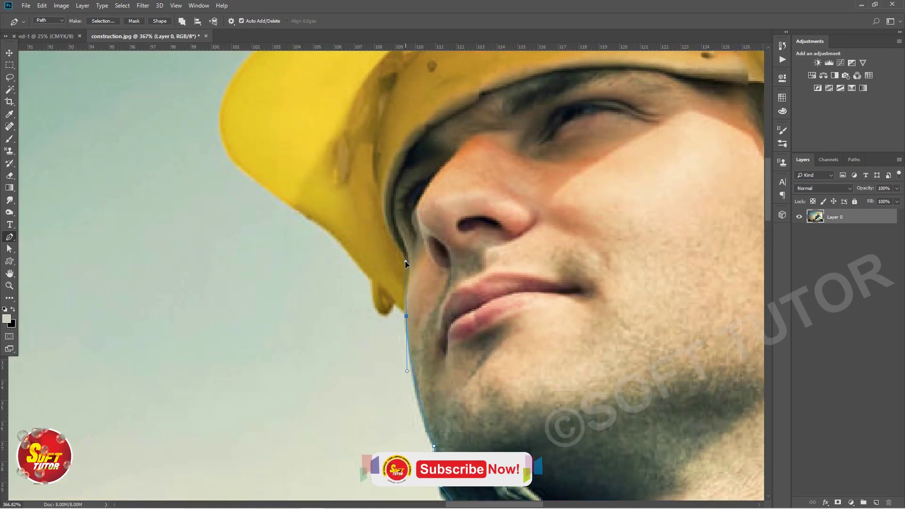
pyautogui.keyDown('alt'); pyautogui.click(406, 316); pyautogui.keyUp('alt')
pyautogui.click(383, 316)
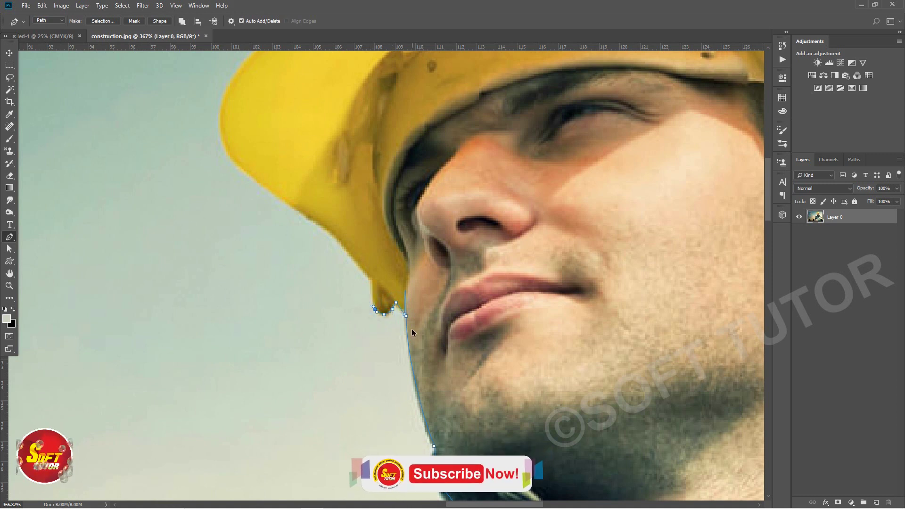
pyautogui.press('Escape')
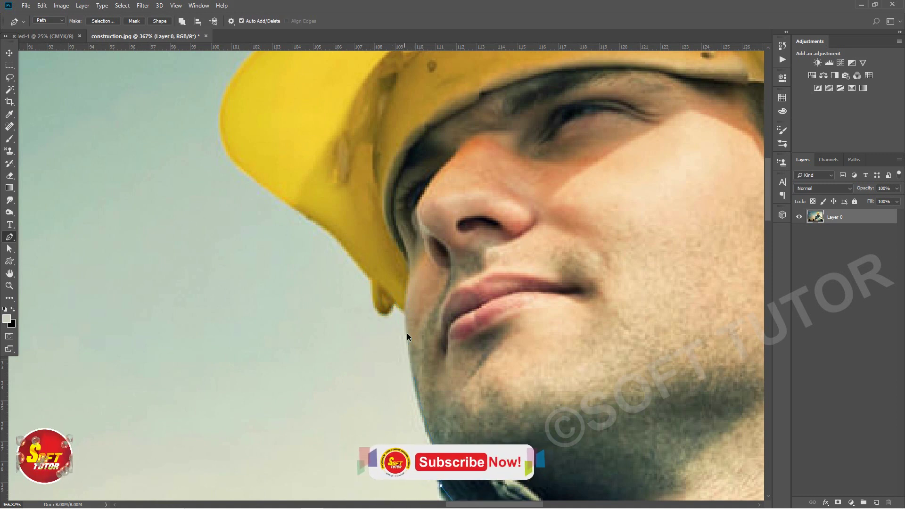
pyautogui.click(408, 339)
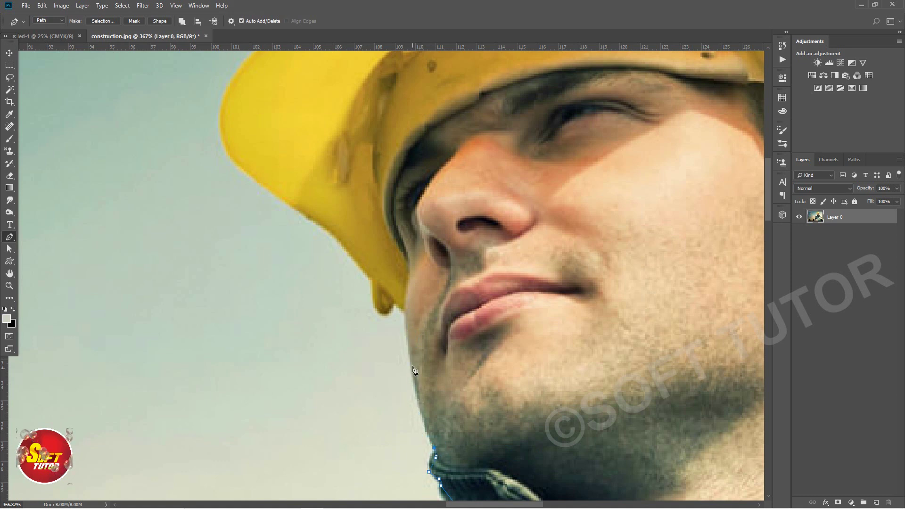
pyautogui.moveTo(411, 345); pyautogui.dragTo(405, 319)
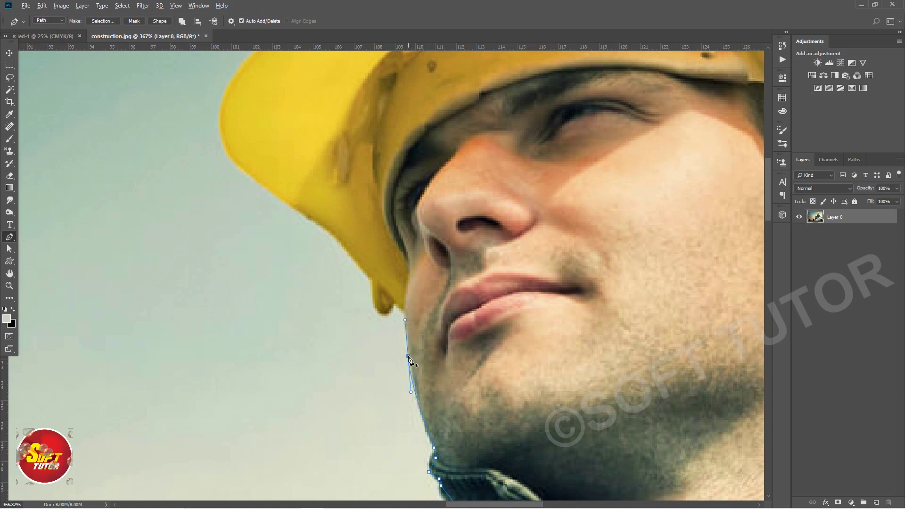
pyautogui.click(404, 314)
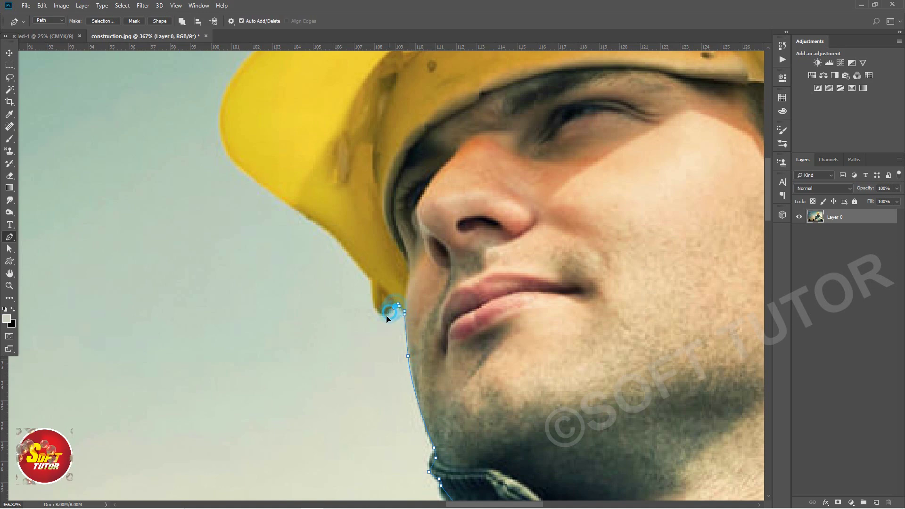
pyautogui.moveTo(370, 283); pyautogui.dragTo(433, 420)
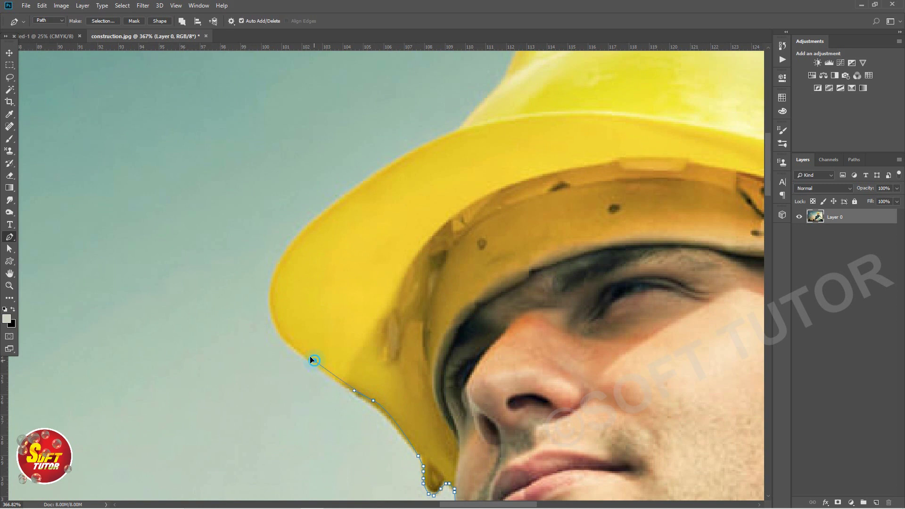
# - Trace curved path points along the helmet brim and across the helmet top
pyautogui.moveTo(278, 266); pyautogui.dragTo(294, 247)
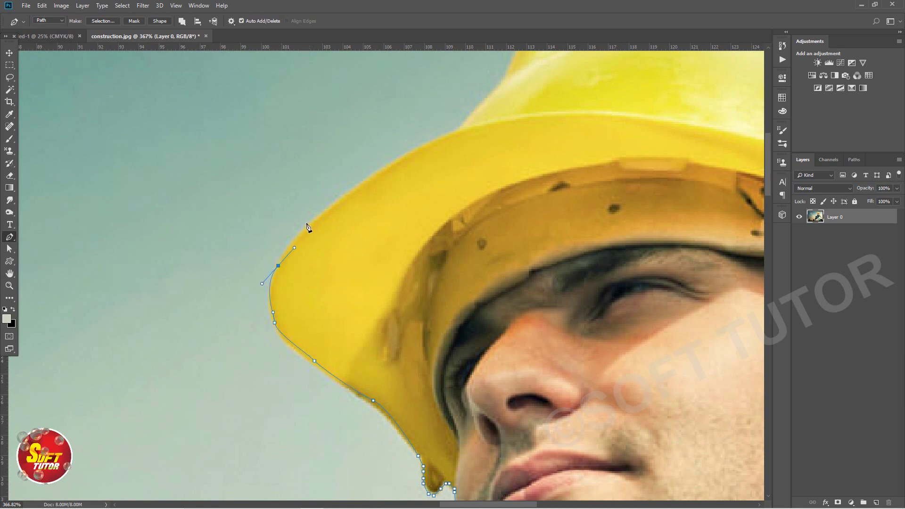
pyautogui.moveTo(397, 160); pyautogui.dragTo(407, 155)
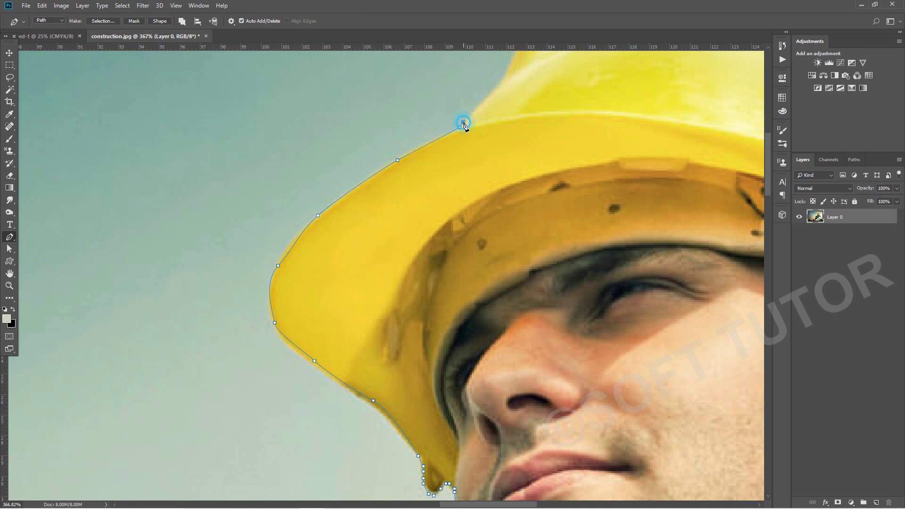
pyautogui.moveTo(463, 125); pyautogui.dragTo(383, 403)
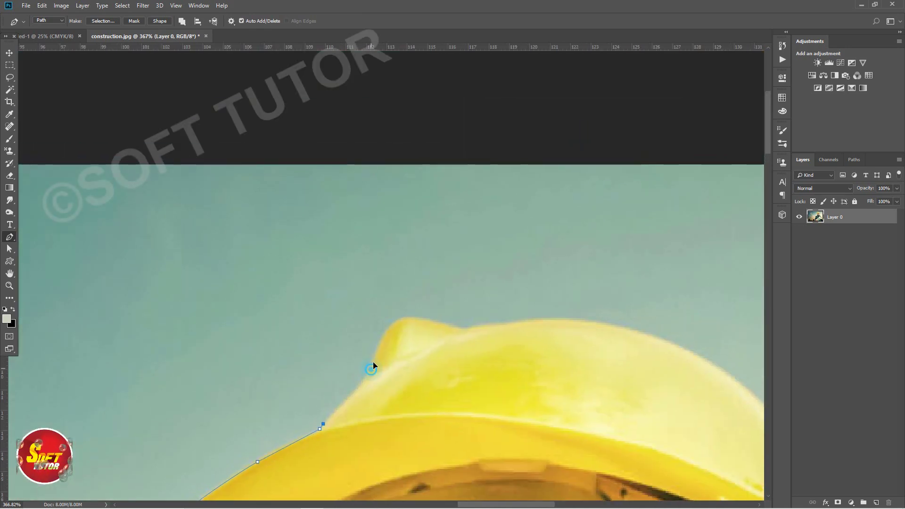
pyautogui.moveTo(461, 330); pyautogui.dragTo(480, 329)
pyautogui.moveTo(563, 322); pyautogui.dragTo(588, 324)
pyautogui.moveTo(681, 382)
pyautogui.mouseDown()
pyautogui.moveTo(360, 260)
pyautogui.moveTo(408, 269)
pyautogui.mouseUp()
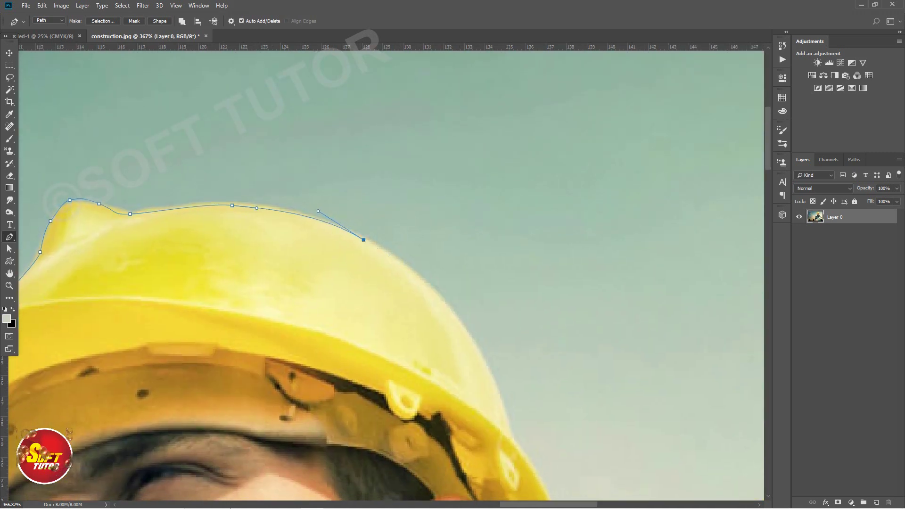
pyautogui.scroll(-4, 342, 400)
pyautogui.scroll(-3, 410, 292)
pyautogui.scroll(-2, 478, 193)
# - Curve the path over the helmet dome and back edge down to the neck
pyautogui.moveTo(475, 180); pyautogui.dragTo(535, 286)
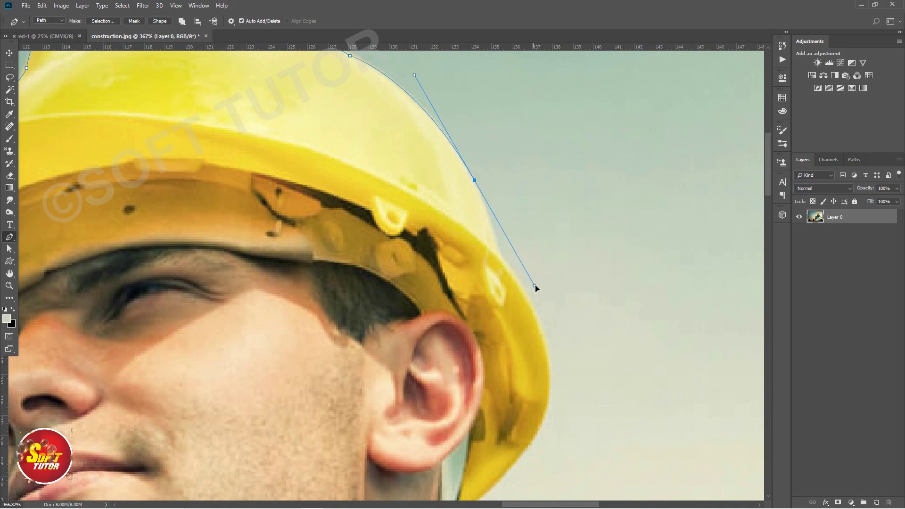
pyautogui.moveTo(488, 227); pyautogui.dragTo(493, 243)
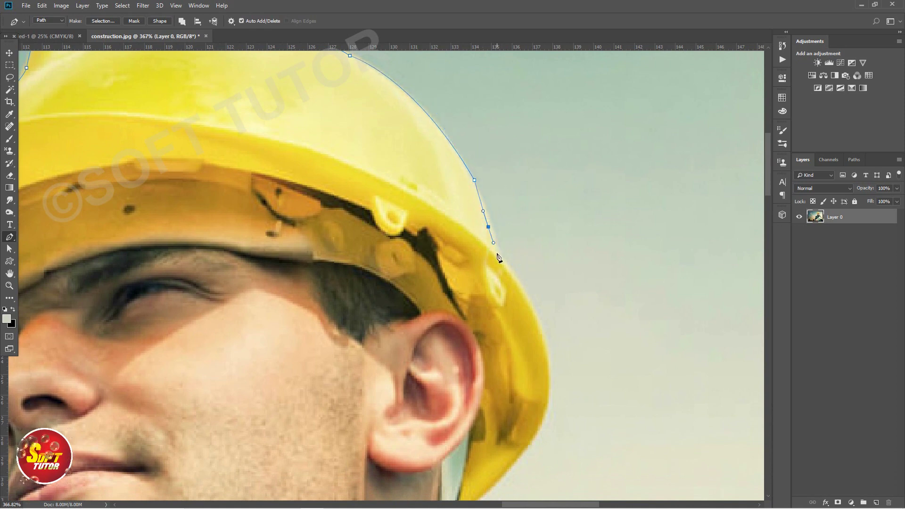
pyautogui.moveTo(552, 342)
pyautogui.mouseDown()
pyautogui.moveTo(488, 201)
pyautogui.moveTo(489, 269)
pyautogui.mouseUp()
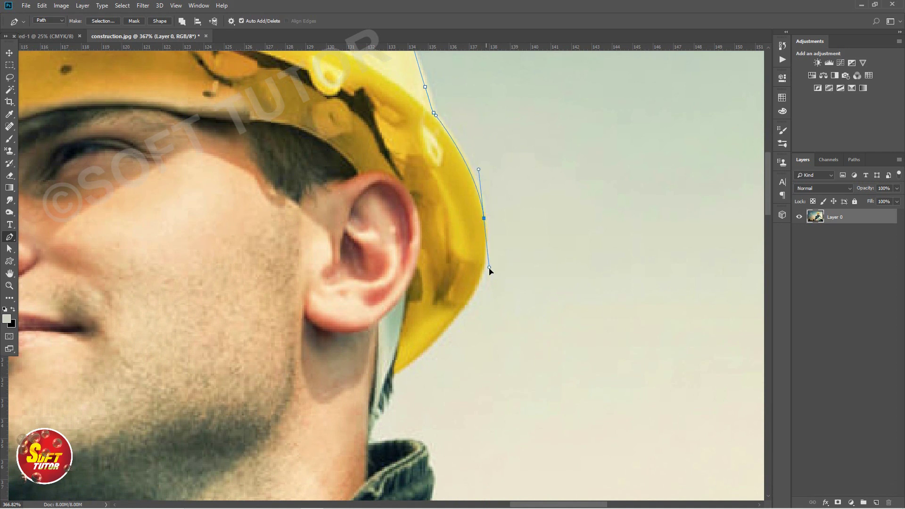
pyautogui.moveTo(469, 305); pyautogui.dragTo(439, 340)
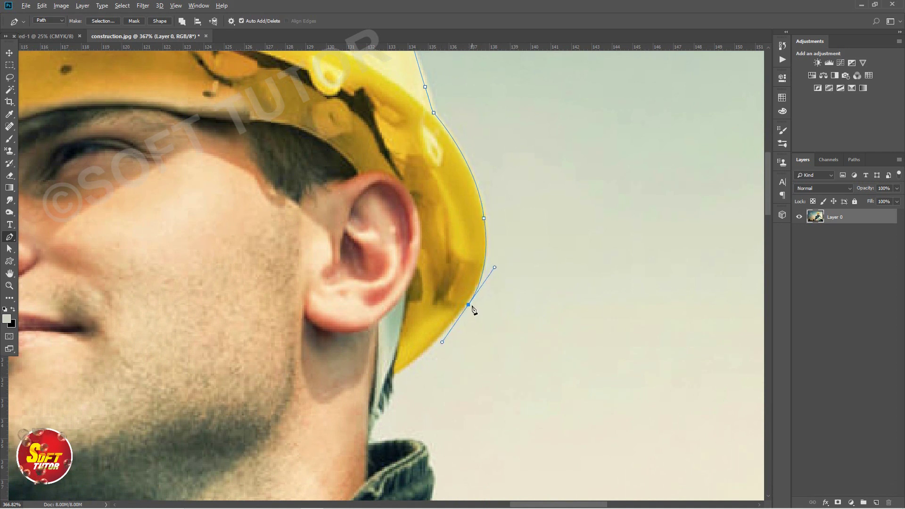
pyautogui.moveTo(394, 376); pyautogui.dragTo(359, 391)
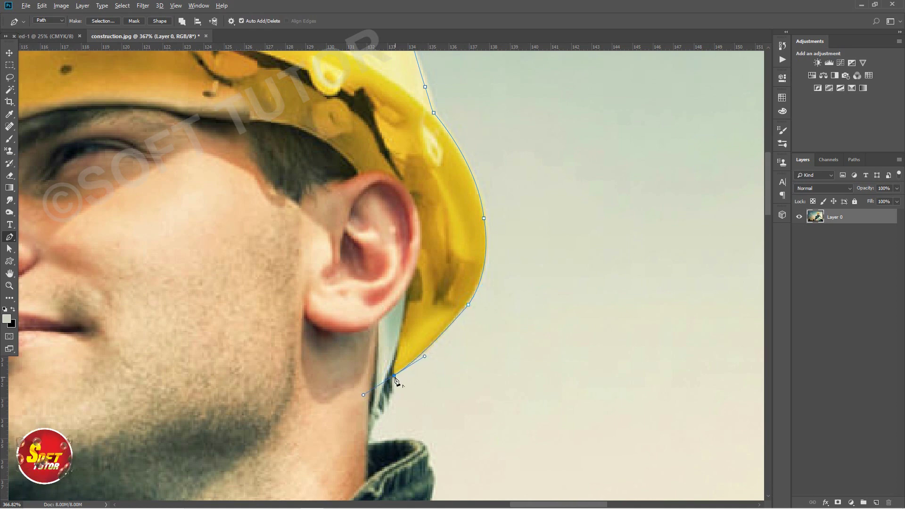
pyautogui.moveTo(398, 394); pyautogui.dragTo(449, 222)
pyautogui.click(446, 221)
pyautogui.click(438, 238)
# - Trace the path down the worker's neck and along the jacket collar edge
pyautogui.click(426, 257)
pyautogui.click(423, 263)
pyautogui.click(472, 269)
pyautogui.click(480, 288)
pyautogui.click(484, 304)
pyautogui.click(480, 332)
pyautogui.click(474, 378)
pyautogui.click(480, 394)
pyautogui.moveTo(531, 422)
pyautogui.mouseDown()
pyautogui.moveTo(453, 219)
pyautogui.moveTo(462, 246)
pyautogui.mouseUp()
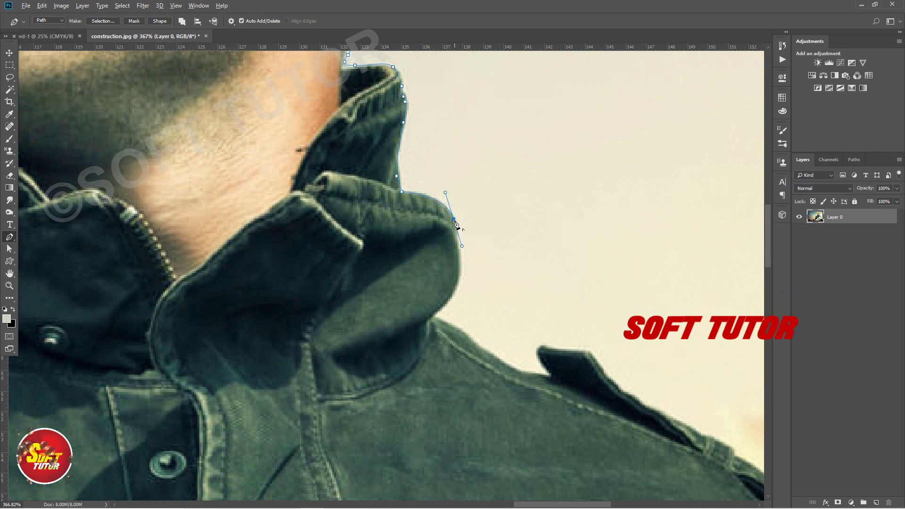
pyautogui.click(456, 233)
pyautogui.click(458, 241)
pyautogui.click(458, 248)
pyautogui.click(458, 258)
# - Turn the path from the collar onto the shoulder and around the shoulder strap
pyautogui.click(427, 316)
pyautogui.moveTo(454, 326); pyautogui.dragTo(467, 335)
pyautogui.click(500, 362)
pyautogui.click(530, 374)
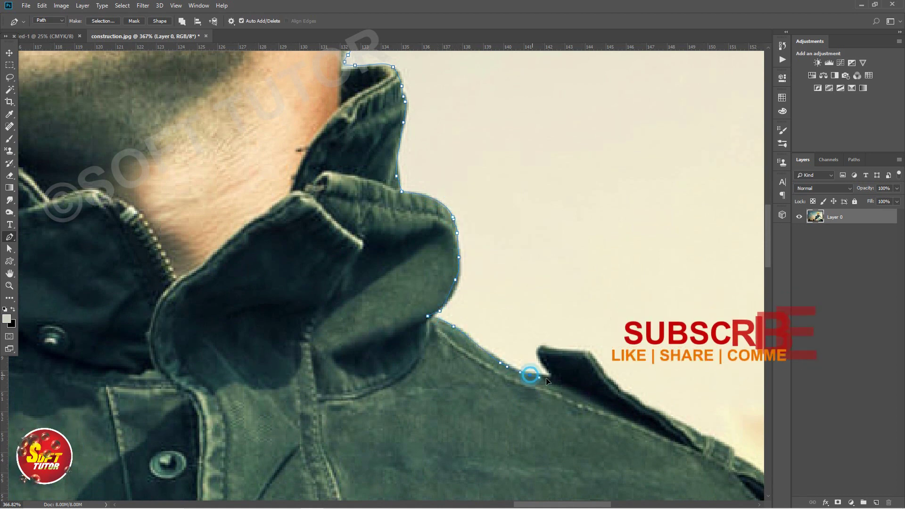
pyautogui.click(542, 357)
pyautogui.moveTo(538, 349); pyautogui.dragTo(552, 348)
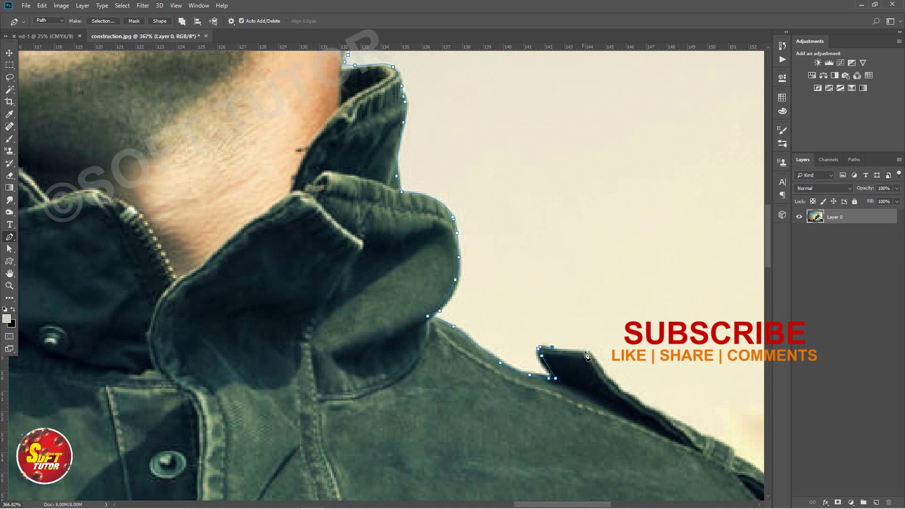
pyautogui.moveTo(624, 392)
pyautogui.mouseDown()
pyautogui.moveTo(630, 396)
pyautogui.moveTo(373, 205)
pyautogui.mouseUp()
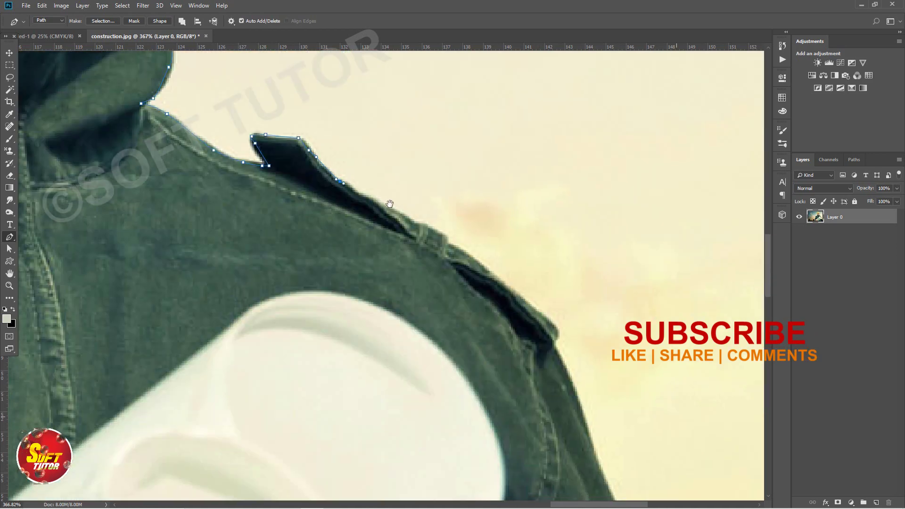
# - Continue the path along the shoulder edge and down the arm's outer edge
pyautogui.click(371, 194)
pyautogui.click(404, 215)
pyautogui.click(426, 226)
pyautogui.click(441, 232)
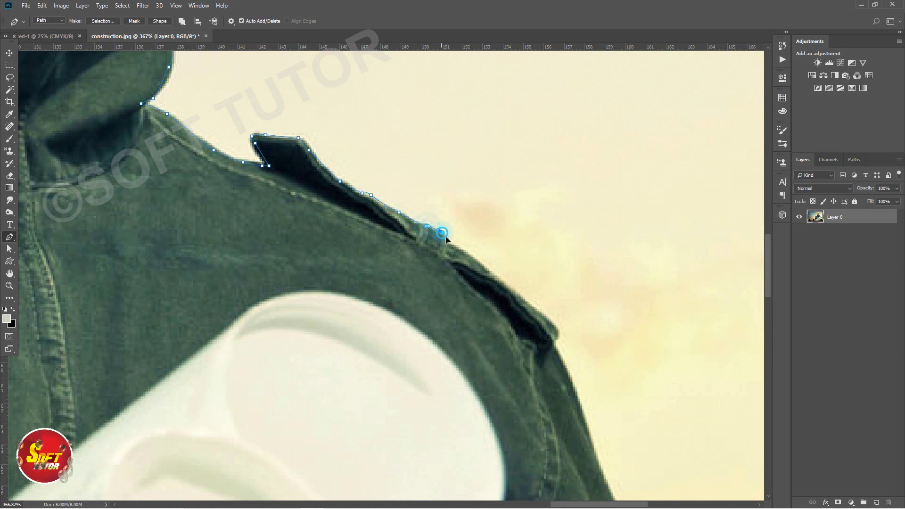
pyautogui.click(468, 255)
pyautogui.click(477, 262)
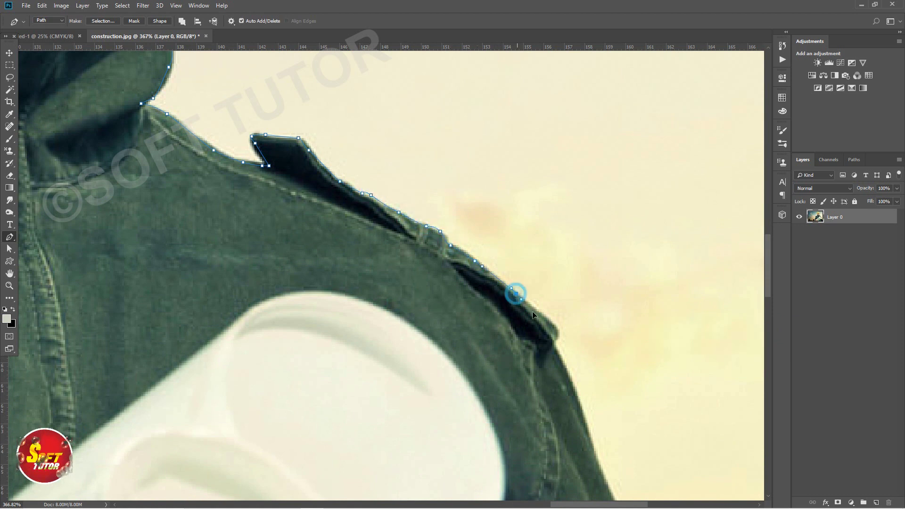
pyautogui.click(556, 329)
pyautogui.moveTo(556, 329); pyautogui.dragTo(536, 245)
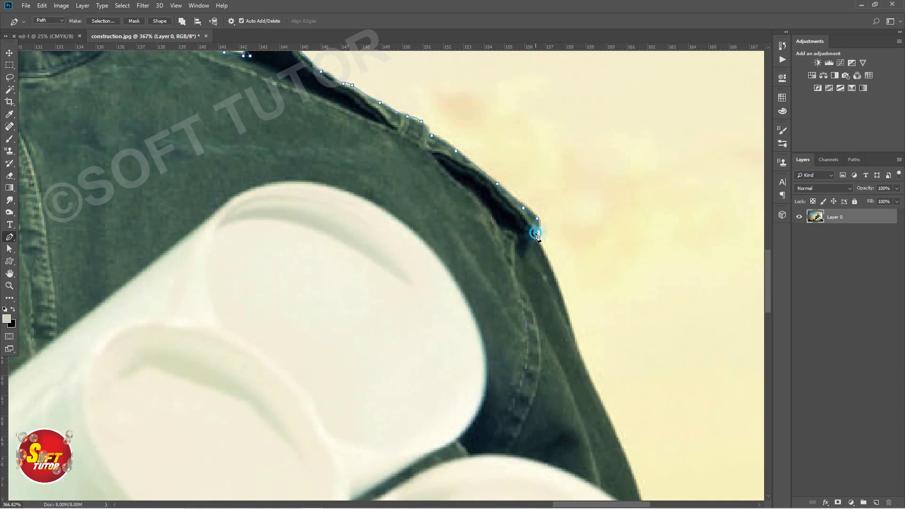
pyautogui.click(586, 364)
pyautogui.moveTo(586, 364); pyautogui.dragTo(446, 123)
pyautogui.click(487, 220)
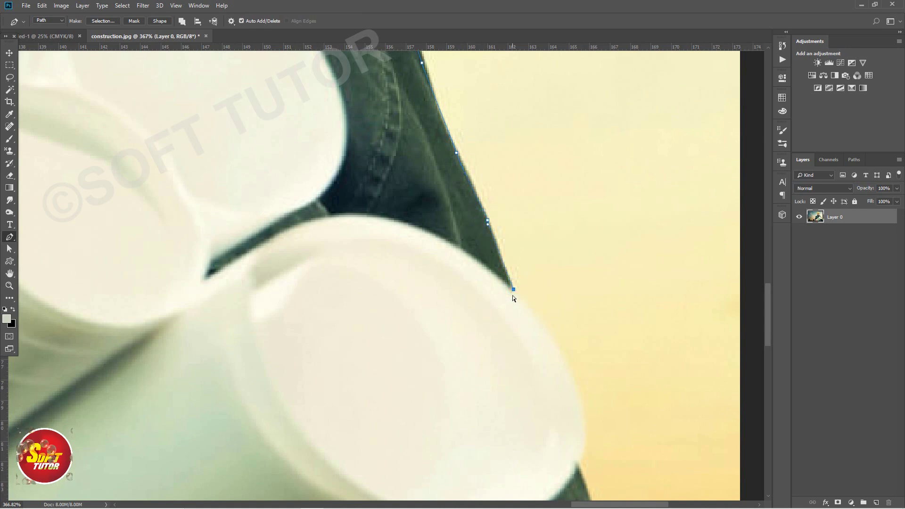
# - Curve the path around the rolled plans' ends and down the arm to the photo's bottom edge
pyautogui.scroll(-1, 513, 295)
pyautogui.scroll(-1, 512, 295)
pyautogui.scroll(-1, 513, 295)
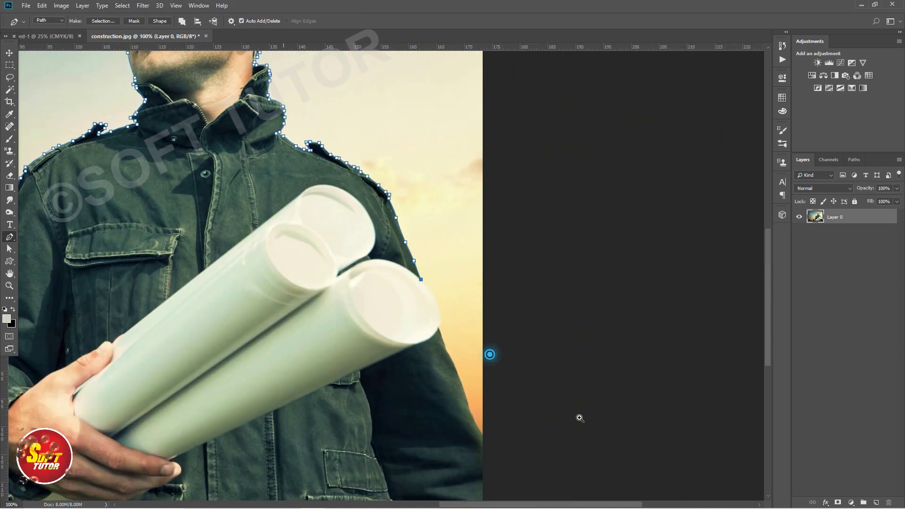
pyautogui.moveTo(361, 263); pyautogui.dragTo(384, 276)
pyautogui.moveTo(507, 301); pyautogui.dragTo(500, 354)
pyautogui.keyDown('alt'); pyautogui.click(507, 301); pyautogui.keyUp('alt')
pyautogui.moveTo(517, 333); pyautogui.dragTo(520, 341)
pyautogui.moveTo(580, 485); pyautogui.dragTo(512, 314)
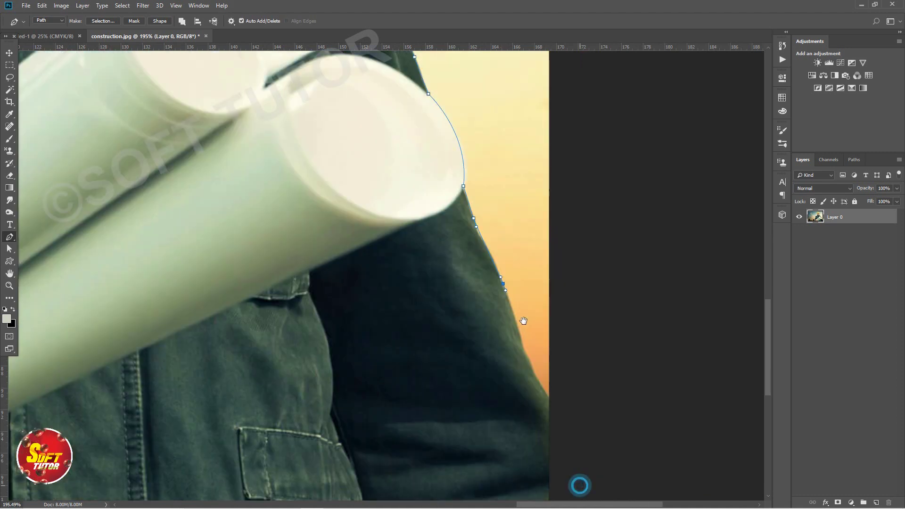
pyautogui.click(531, 344)
pyautogui.click(549, 364)
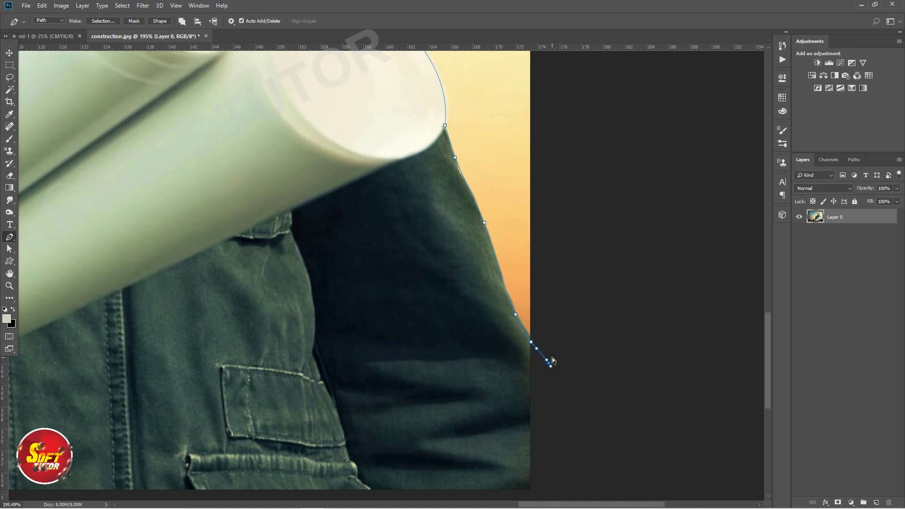
pyautogui.hotkey('ctrl', '-')
pyautogui.hotkey('ctrl', '-')
pyautogui.click(679, 340)
# - Run the path around the outside of the photo, close it at the start, and choose Make Selection
pyautogui.click(652, 113)
pyautogui.click(581, 73)
pyautogui.click(102, 88)
pyautogui.click(90, 254)
pyautogui.click(109, 409)
pyautogui.click(135, 451)
pyautogui.click(280, 466)
pyautogui.click(339, 464)
pyautogui.click(370, 447)
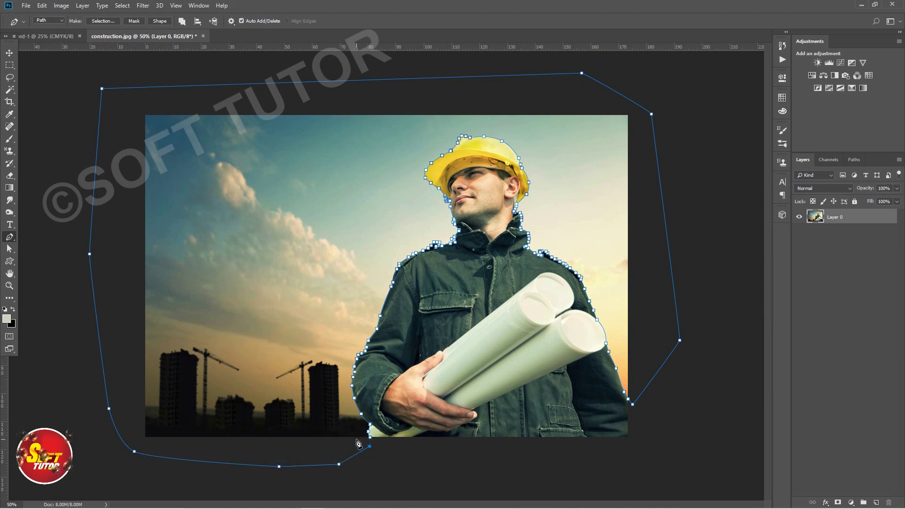
pyautogui.rightClick(369, 425)
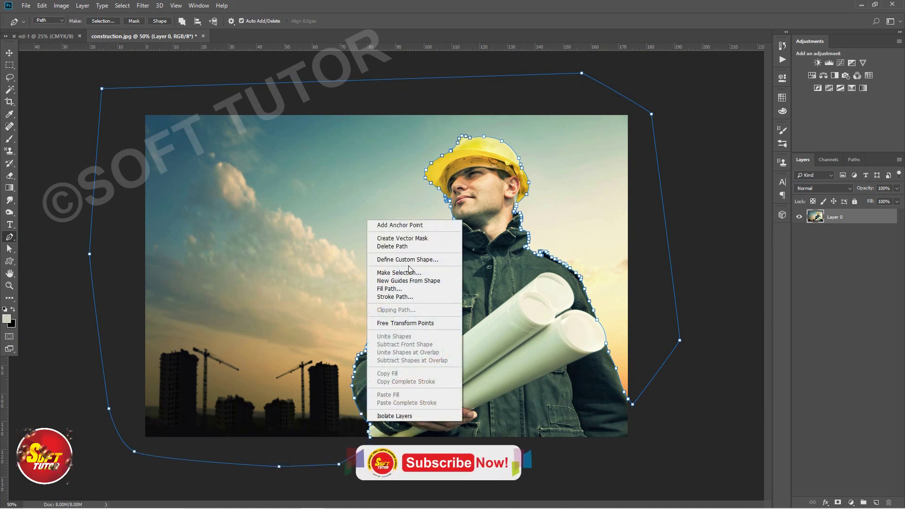
pyautogui.click(395, 273)
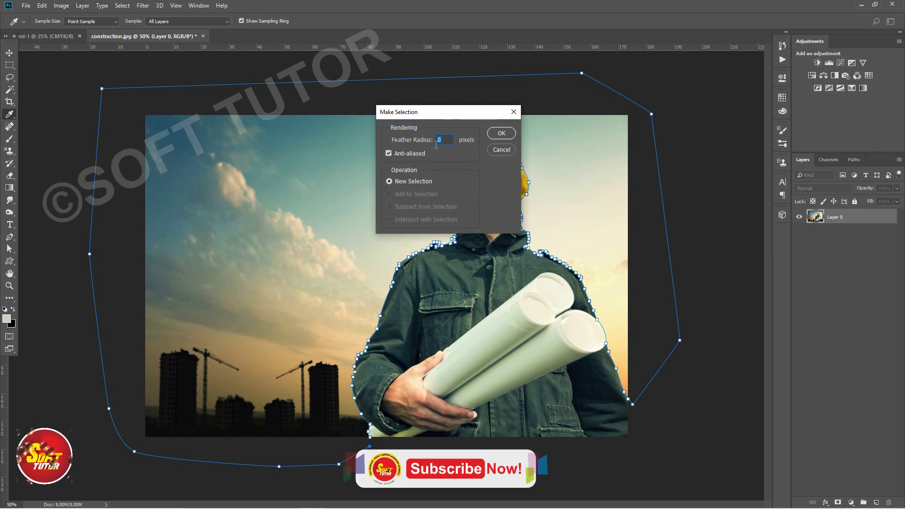
# - Feather the selection 1.5 px, delete the sky and buildings, and deselect
pyautogui.write('1.5')
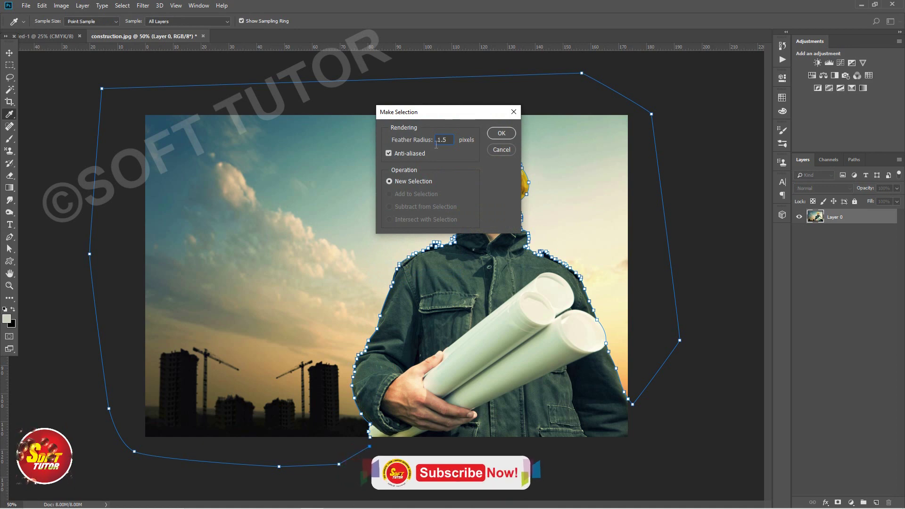
pyautogui.press('Return')
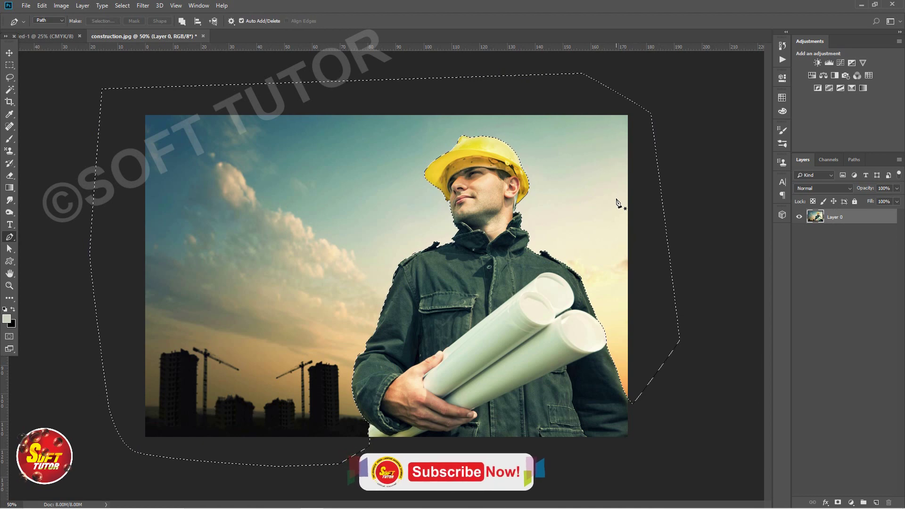
pyautogui.press('Delete')
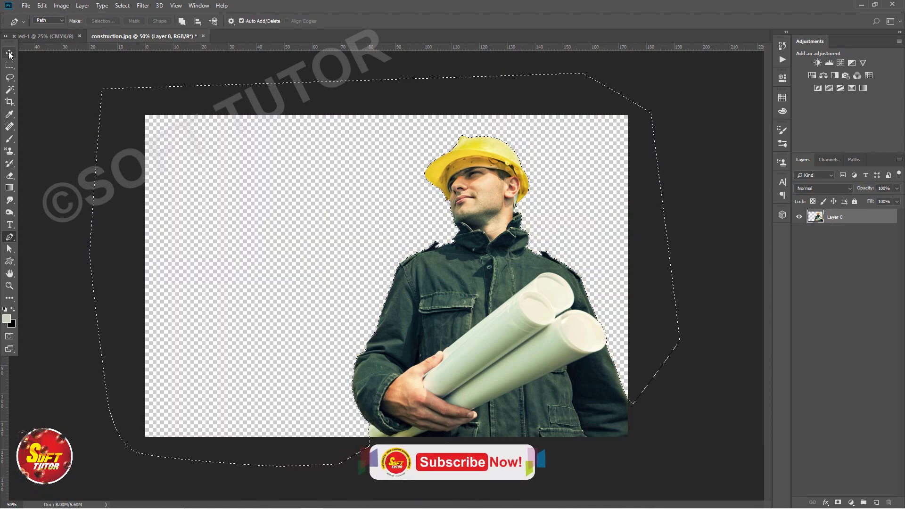
pyautogui.click(9, 52)
pyautogui.click(122, 6)
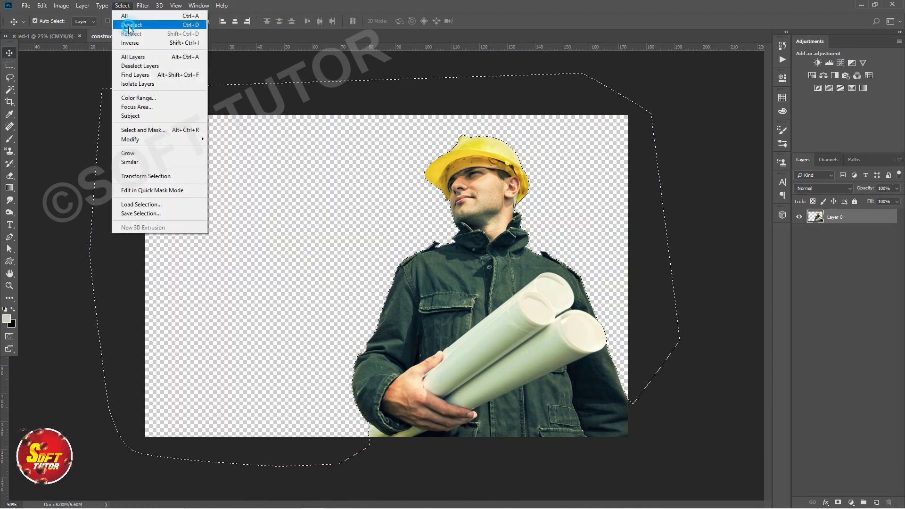
pyautogui.click(128, 25)
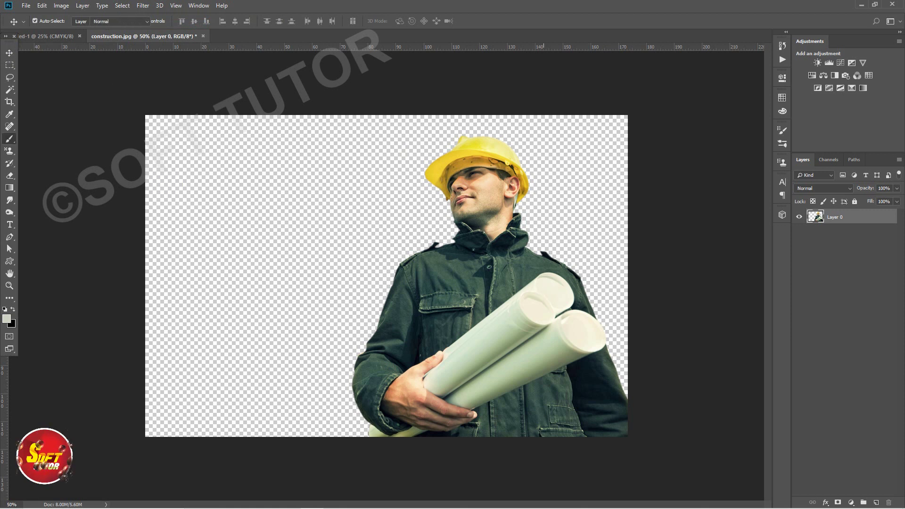
pyautogui.moveTo(544, 283); pyautogui.dragTo(462, 285)
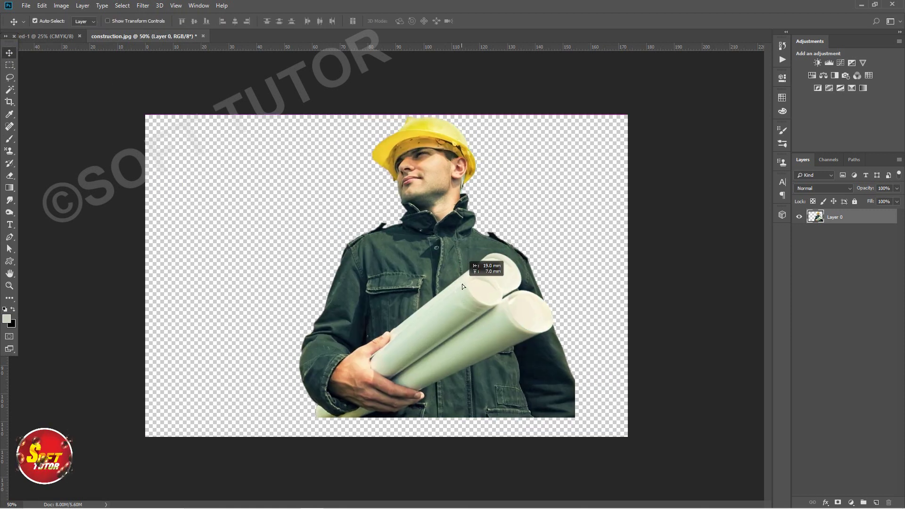
# - Drag the cut-out worker into the A4 poster as Layer 1 and enlarge it upper-centre
pyautogui.moveTo(462, 284); pyautogui.dragTo(84, 41)
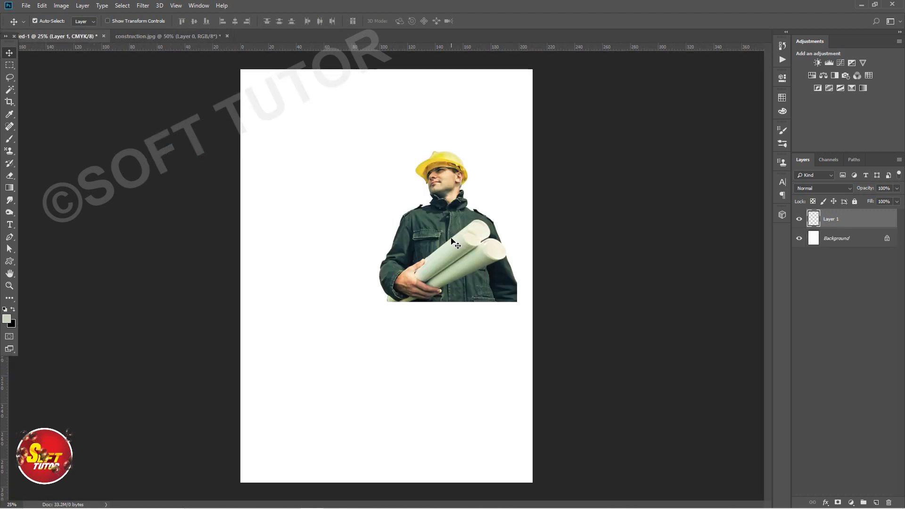
pyautogui.moveTo(60, 36); pyautogui.dragTo(420, 253)
pyautogui.hotkey('ctrl', 't')
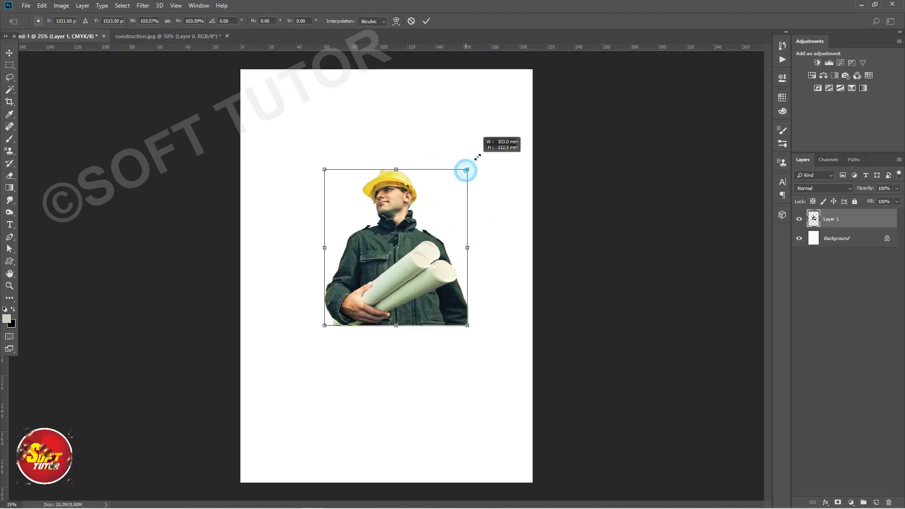
pyautogui.moveTo(466, 170); pyautogui.dragTo(491, 142)
pyautogui.moveTo(406, 221); pyautogui.dragTo(421, 209)
pyautogui.press('Return')
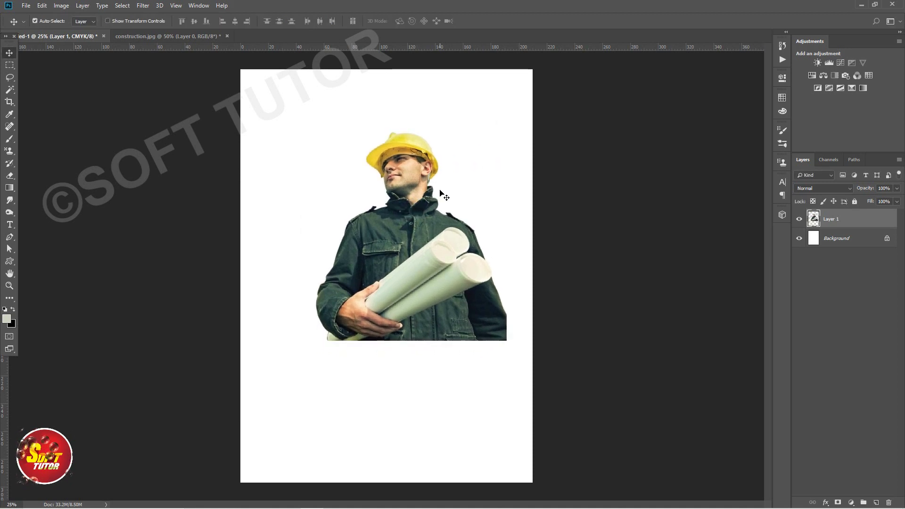
pyautogui.click(212, 37)
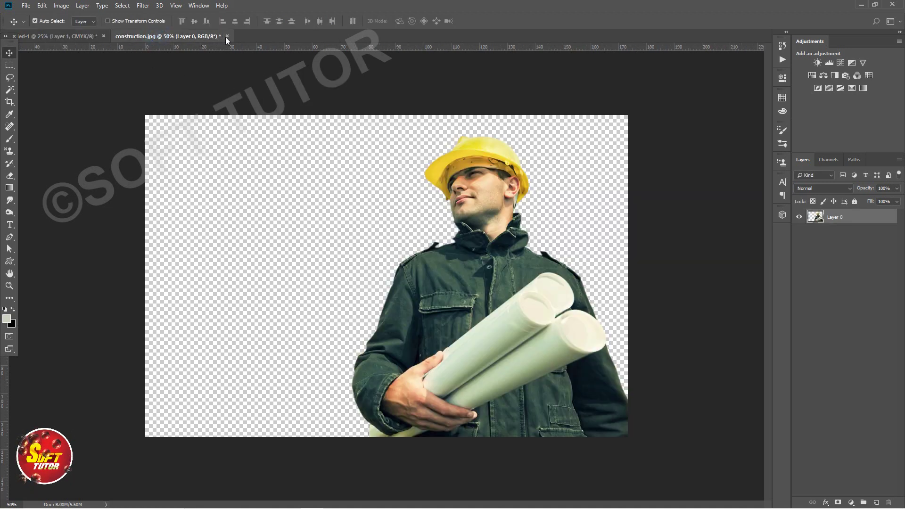
# - Close the previous photo unsaved, open sdfsd.jpg through Camera Raw, and return to the poster
pyautogui.click(451, 192)
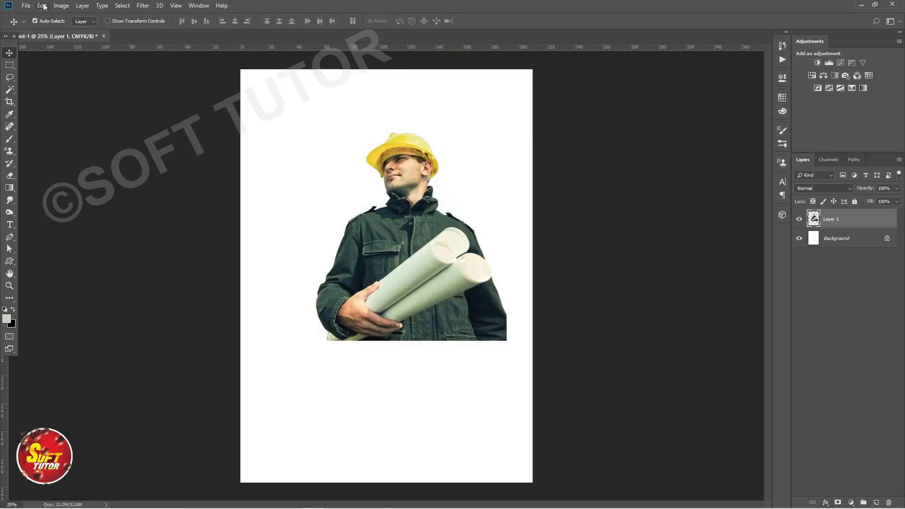
pyautogui.click(27, 7)
pyautogui.click(30, 23)
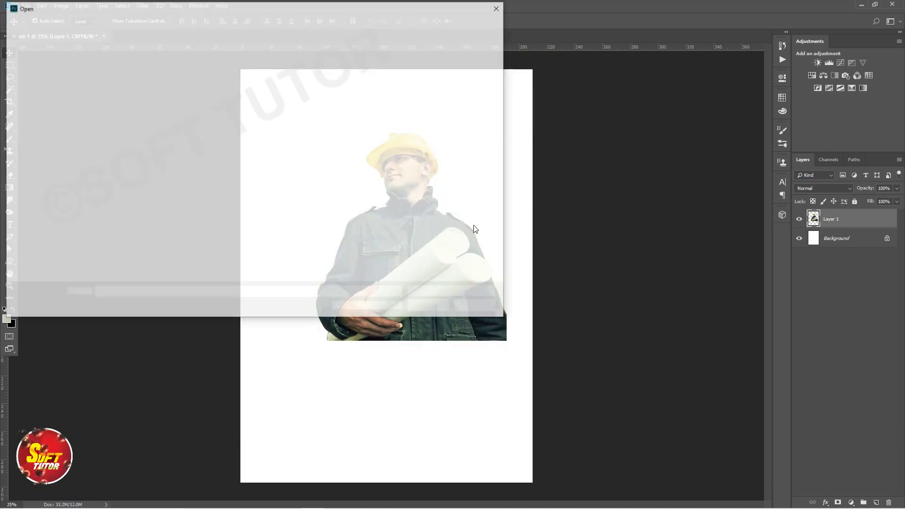
pyautogui.doubleClick(317, 74)
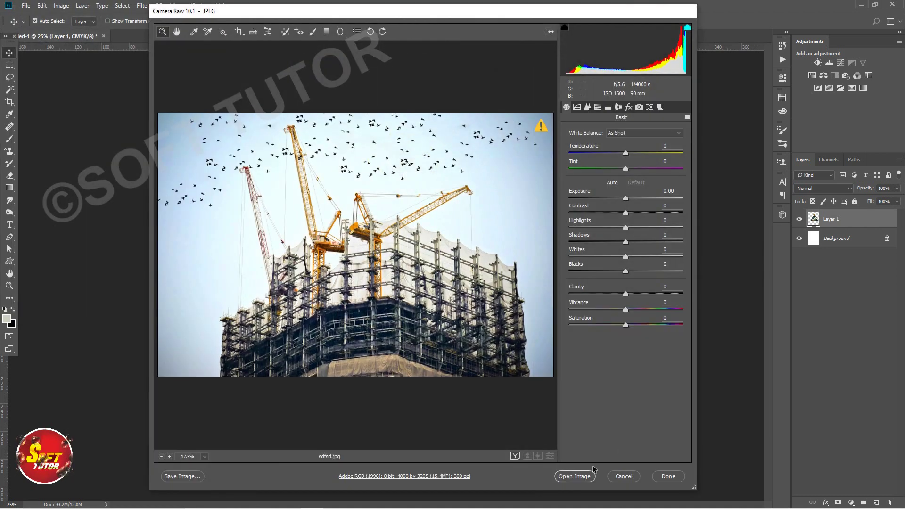
pyautogui.click(579, 476)
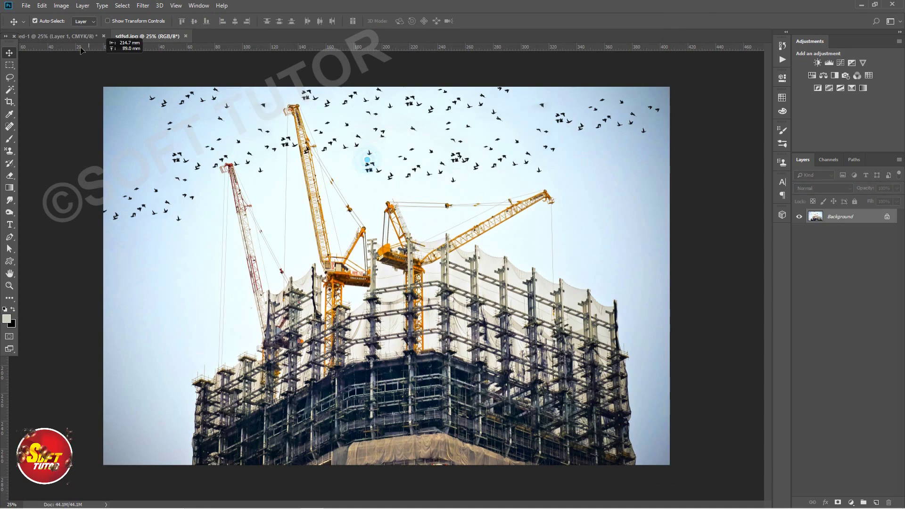
pyautogui.click(65, 35)
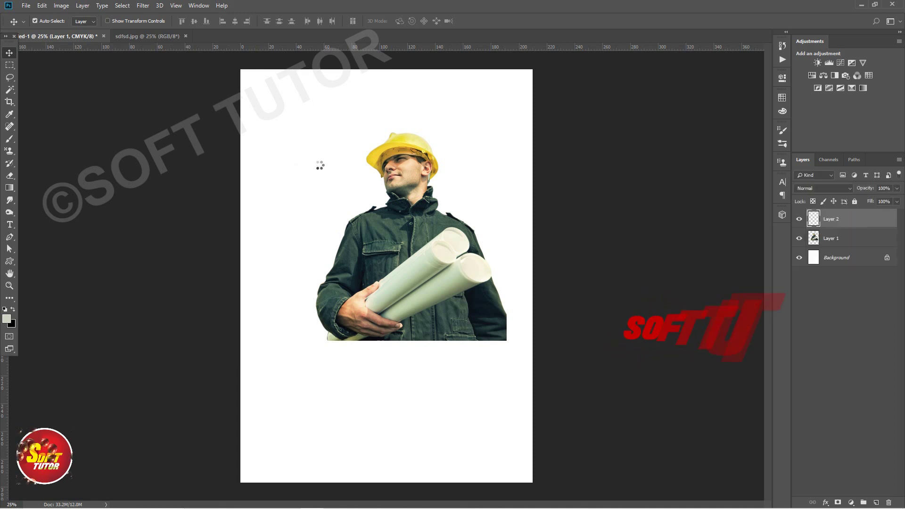
# - Paste the crane photo as Layer 2, scale it over the page top, and move it below the worker
pyautogui.hotkey('ctrl', 'v')
pyautogui.hotkey('ctrl', 't')
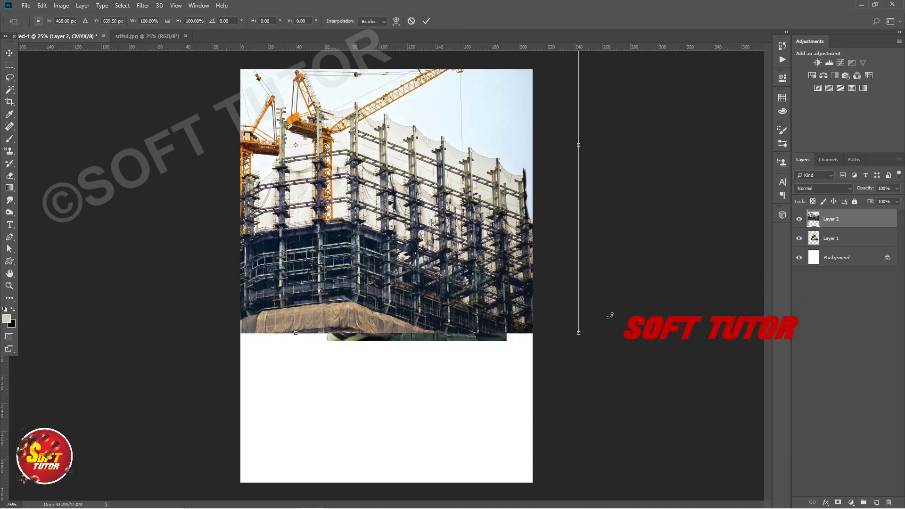
pyautogui.moveTo(579, 333)
pyautogui.mouseDown()
pyautogui.moveTo(417, 237)
pyautogui.moveTo(448, 297)
pyautogui.mouseUp()
pyautogui.moveTo(422, 239)
pyautogui.mouseDown()
pyautogui.moveTo(499, 263)
pyautogui.moveTo(517, 280)
pyautogui.mouseUp()
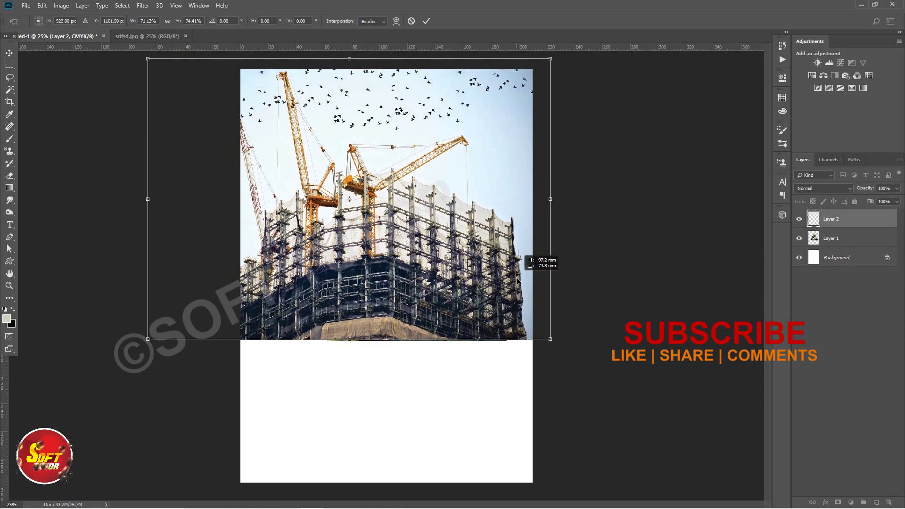
pyautogui.press('Return')
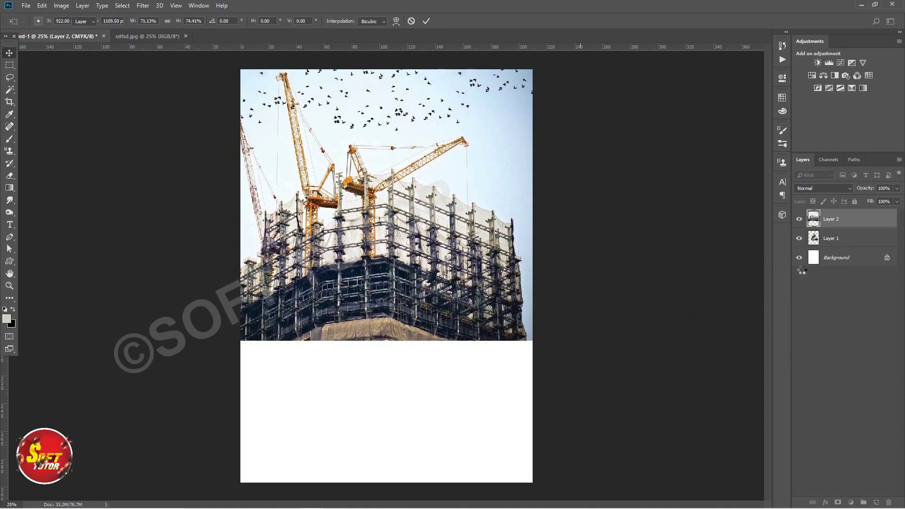
pyautogui.moveTo(850, 217); pyautogui.dragTo(847, 245)
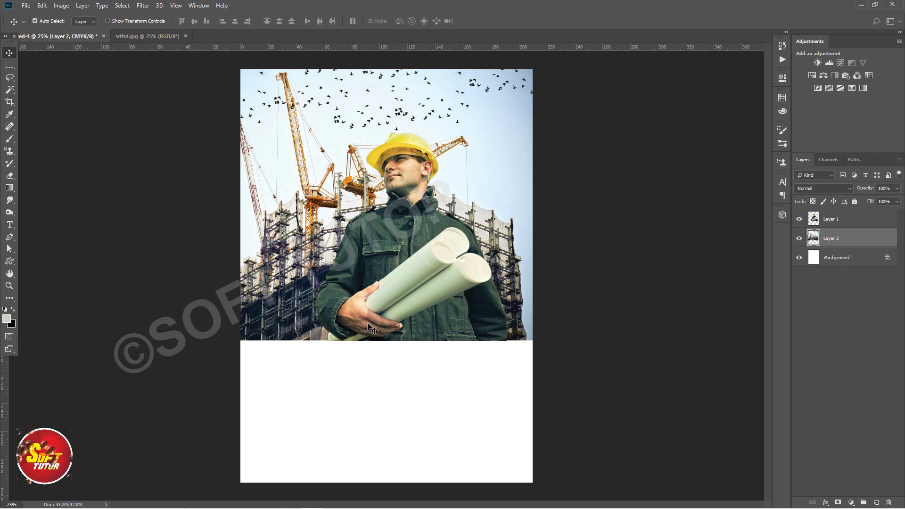
# - Trace a closed Pen path around the buildings right of the worker and make it a selection
pyautogui.click(380, 360)
pyautogui.click(409, 198)
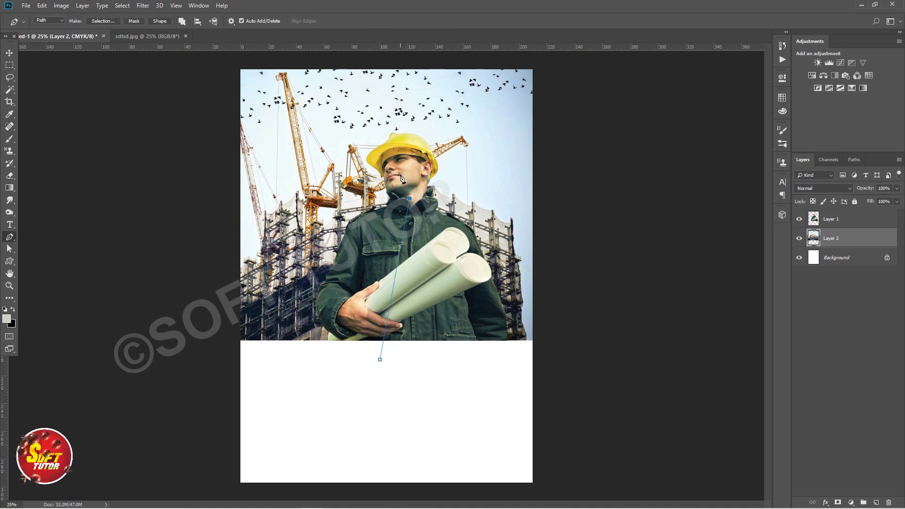
pyautogui.click(398, 130)
pyautogui.click(450, 126)
pyautogui.click(482, 127)
pyautogui.click(543, 137)
pyautogui.click(578, 301)
pyautogui.click(542, 383)
pyautogui.click(420, 391)
pyautogui.click(380, 360)
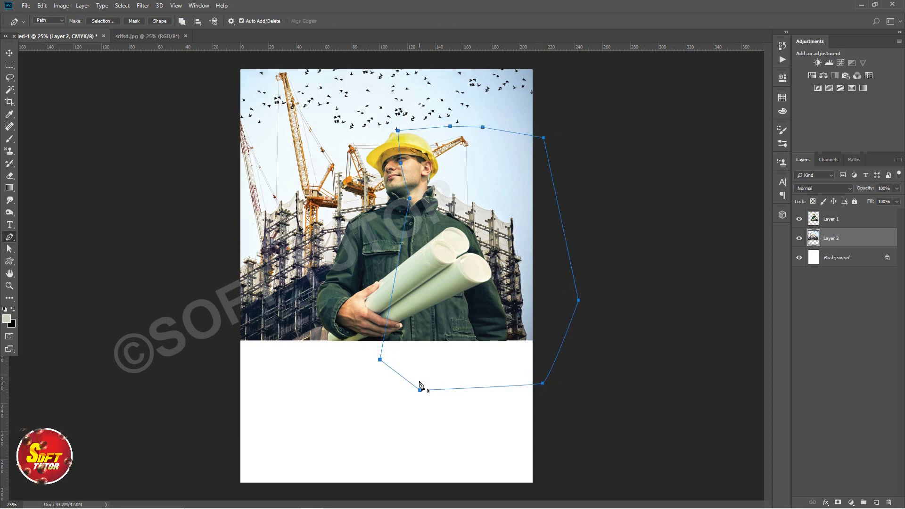
pyautogui.hotkey('ctrl', 'Return')
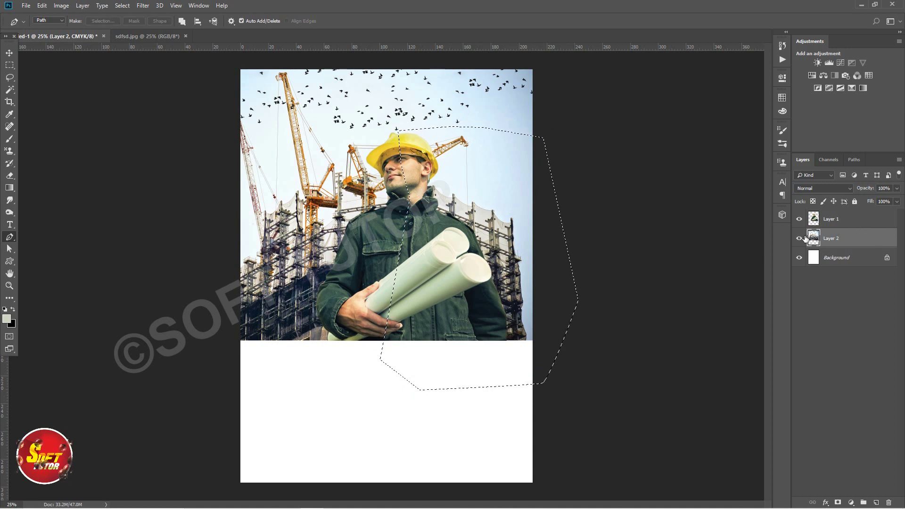
# - Delete the selected buildings from Layer 2 and deselect
pyautogui.click(798, 238)
pyautogui.click(799, 238)
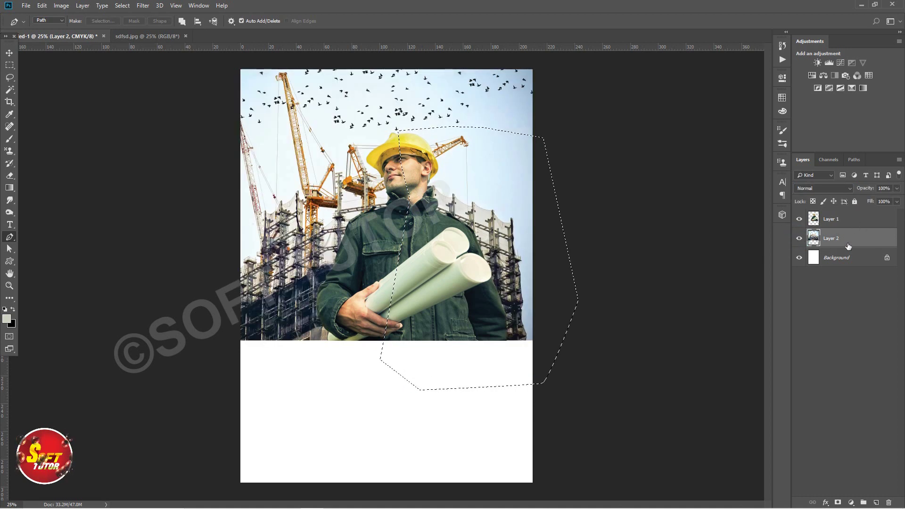
pyautogui.press('Delete')
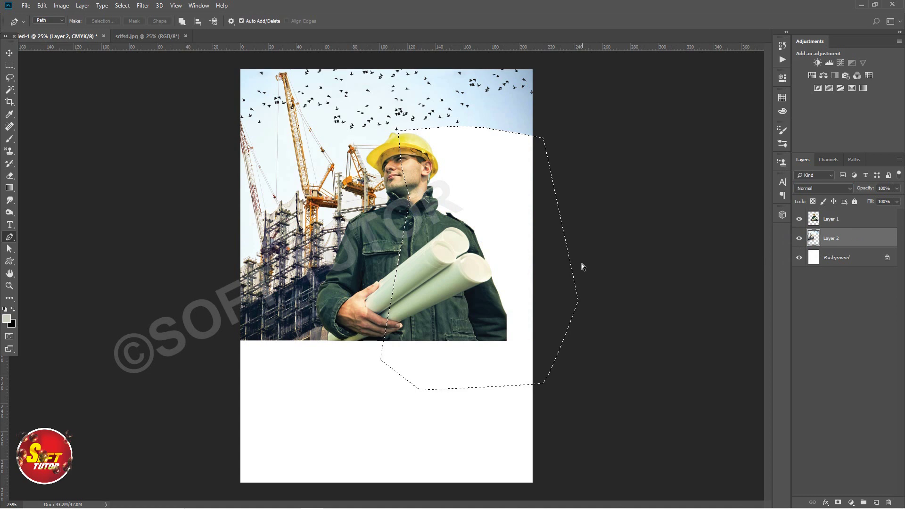
pyautogui.hotkey('ctrl', 'd')
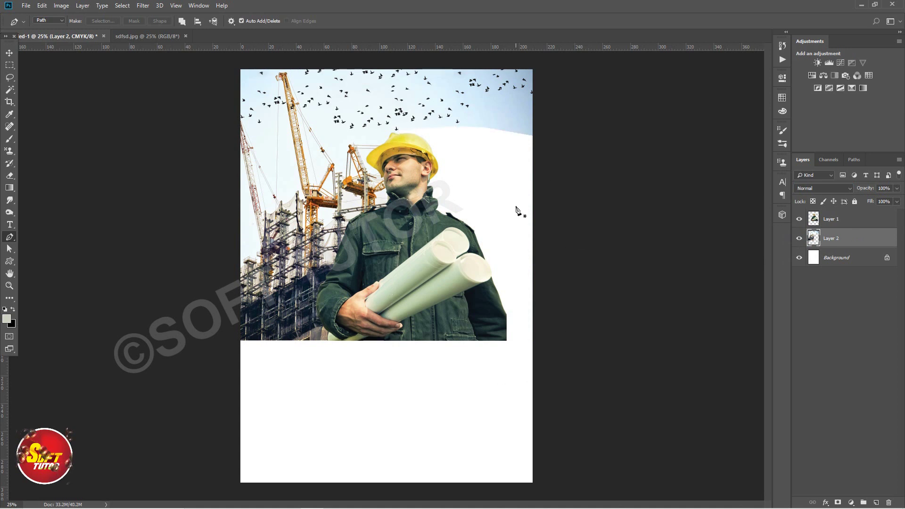
pyautogui.press('b')
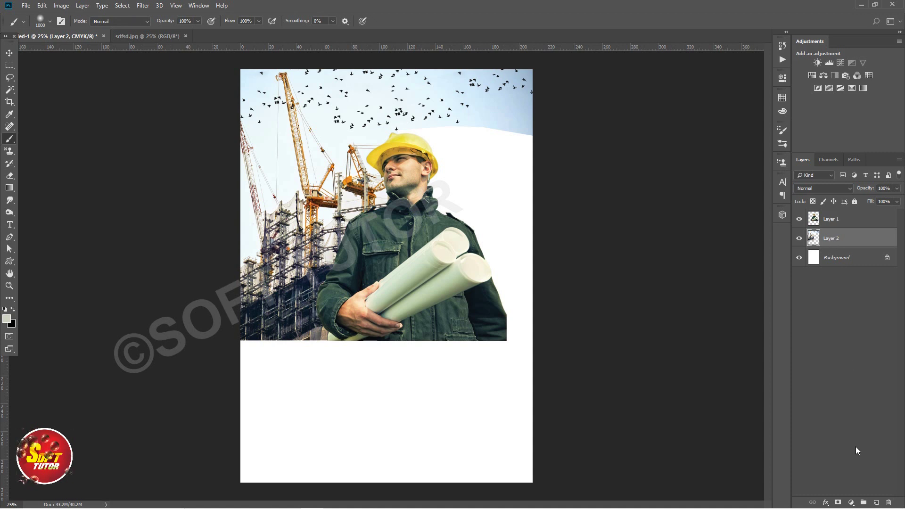
# - On new Layer 3, brush pale-blue sky with a 696 brush and place it beneath Layer 2
pyautogui.click(875, 502)
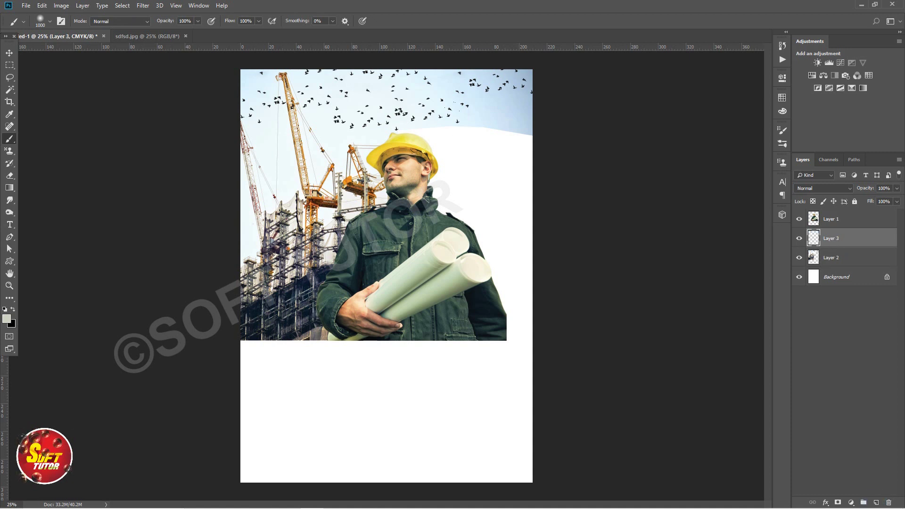
pyautogui.click(489, 157)
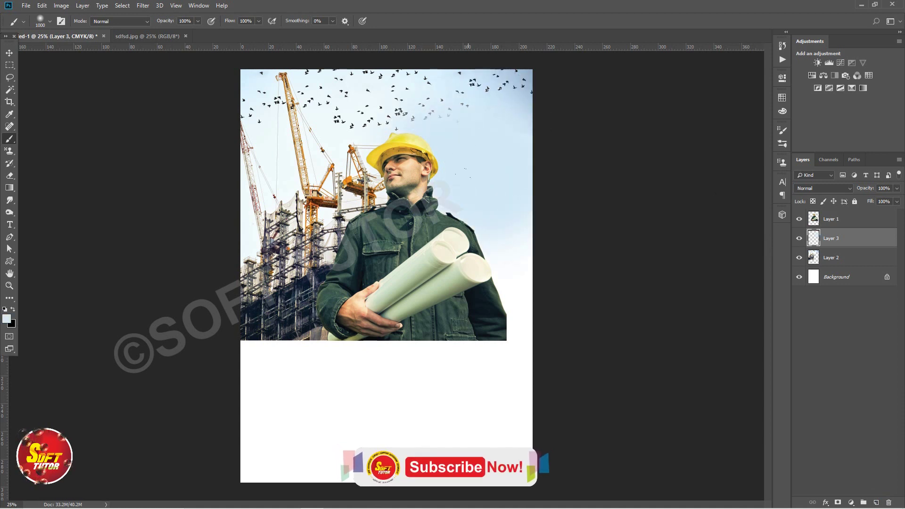
pyautogui.hotkey('ctrl', 'z')
pyautogui.moveTo(485, 162); pyautogui.dragTo(466, 162)
pyautogui.click(477, 145)
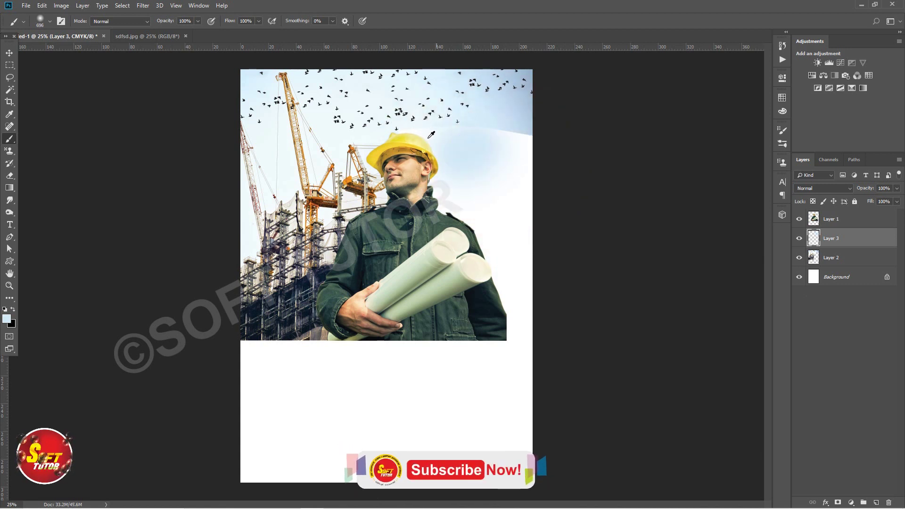
pyautogui.click(424, 125)
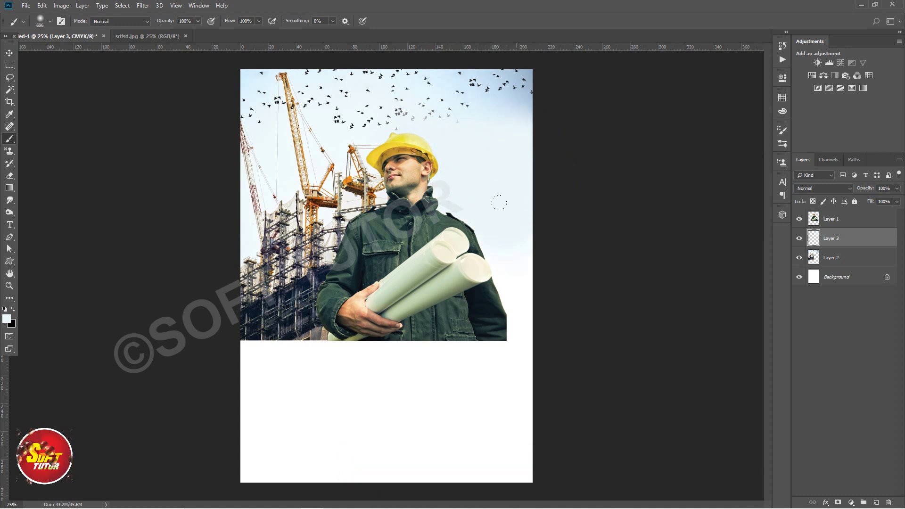
pyautogui.moveTo(862, 238); pyautogui.dragTo(849, 267)
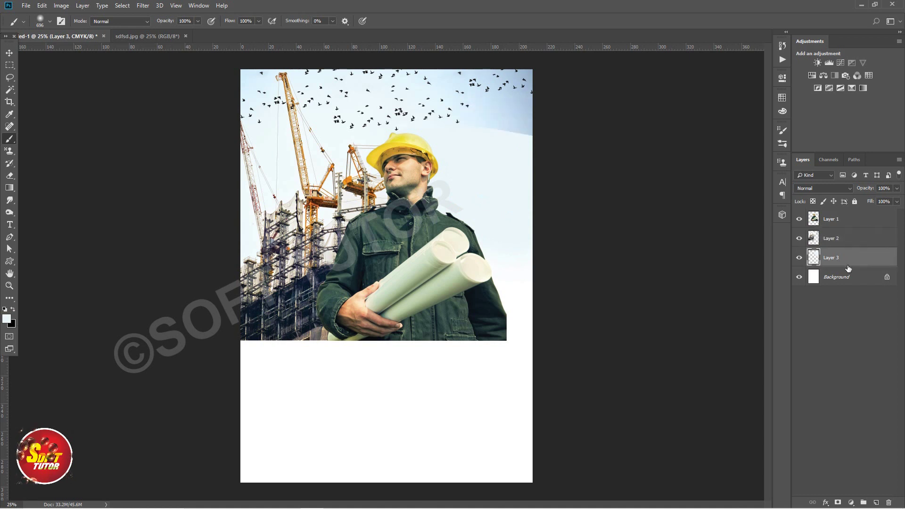
# - Erase Layer 2's top-right edge with a 626 eraser to blend it into the sky
pyautogui.press('e')
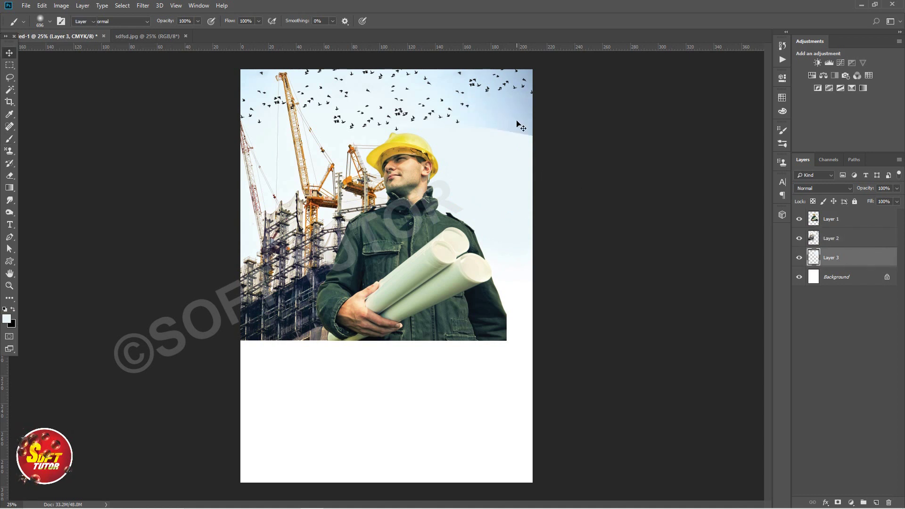
pyautogui.keyDown('ctrl'); pyautogui.click(514, 120); pyautogui.keyUp('ctrl')
pyautogui.moveTo(493, 149)
pyautogui.mouseDown()
pyautogui.moveTo(466, 146)
pyautogui.moveTo(524, 133)
pyautogui.mouseUp()
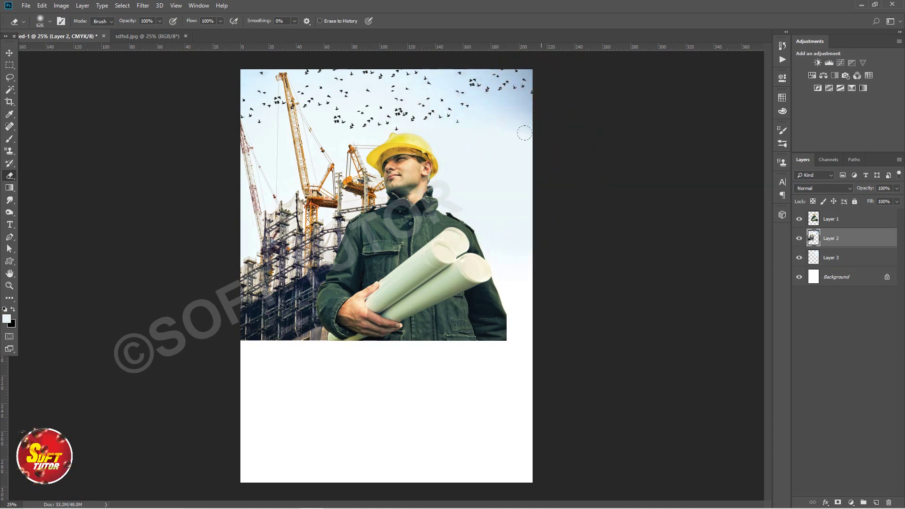
pyautogui.click(525, 144)
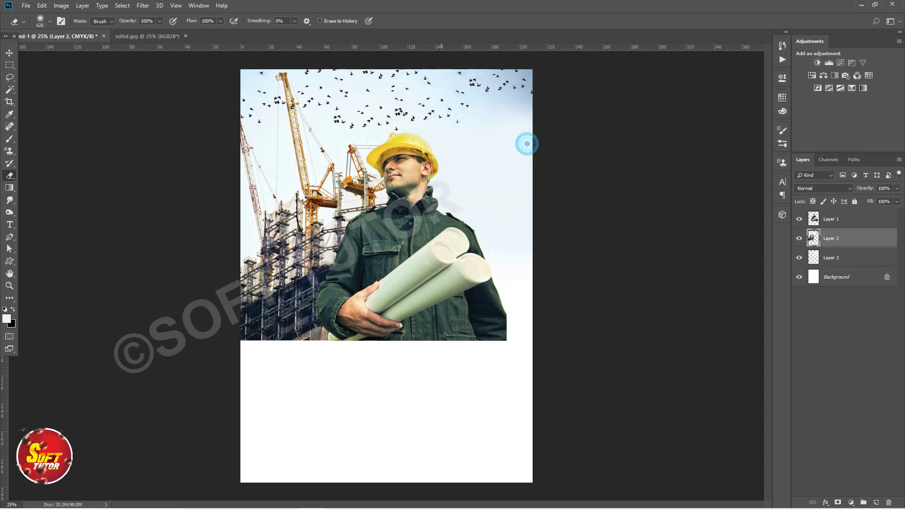
# - Lower Layer 2's opacity and shift it right so the cranes rise behind the worker
pyautogui.press('v')
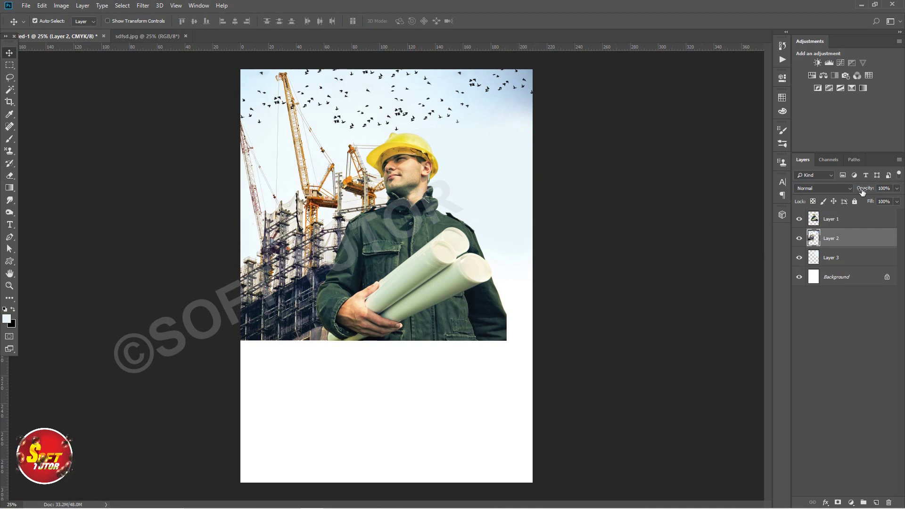
pyautogui.moveTo(869, 190); pyautogui.dragTo(861, 192)
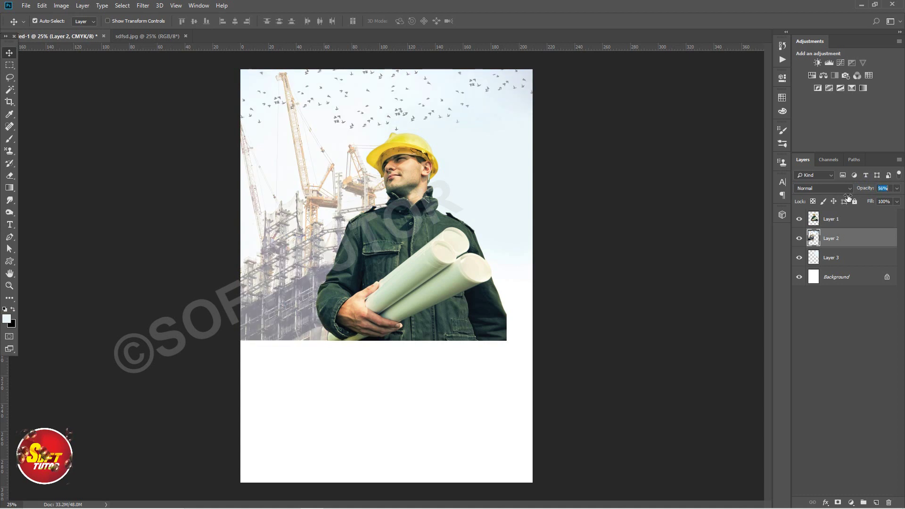
pyautogui.moveTo(293, 203); pyautogui.dragTo(339, 213)
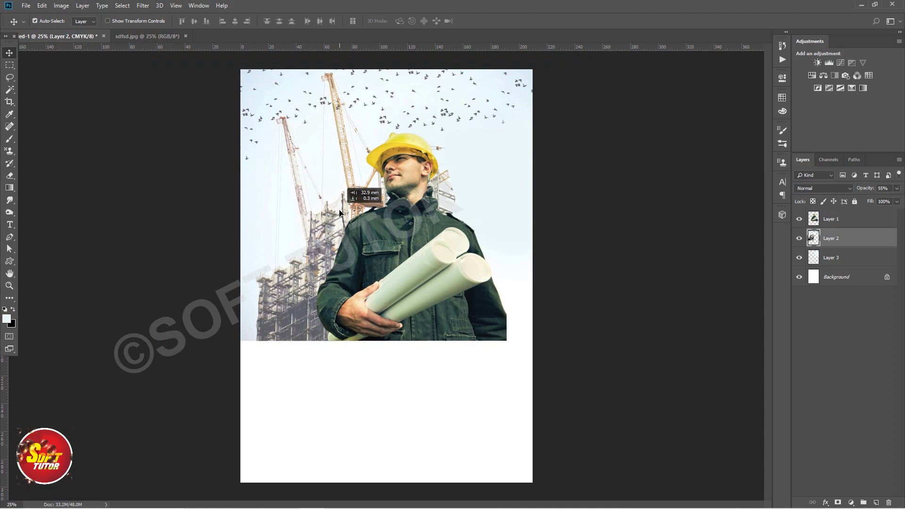
pyautogui.moveTo(339, 213); pyautogui.dragTo(348, 214)
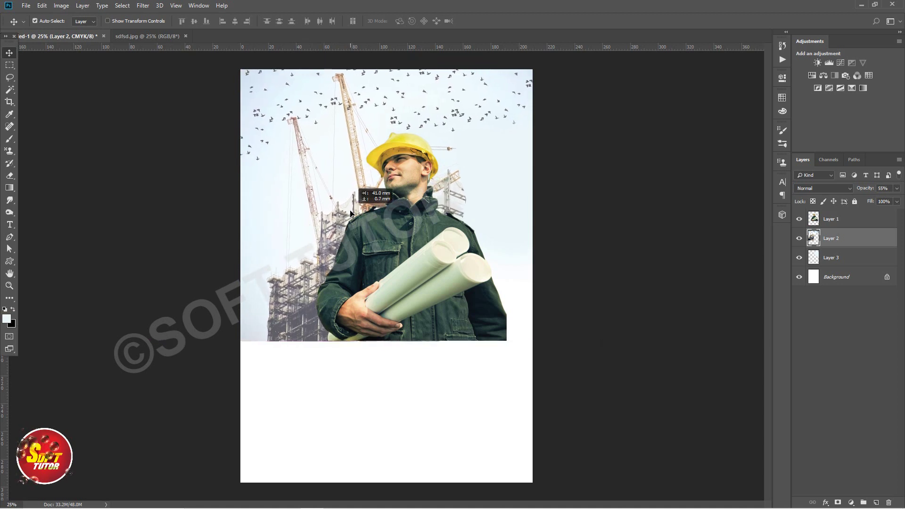
pyautogui.moveTo(348, 213); pyautogui.dragTo(349, 213)
pyautogui.click(717, 240)
# - Trace a second Pen path beside the worker's helmet and shoulder and make it a selection
pyautogui.click(450, 184)
pyautogui.press('p')
pyautogui.click(391, 363)
pyautogui.moveTo(405, 284); pyautogui.dragTo(395, 157)
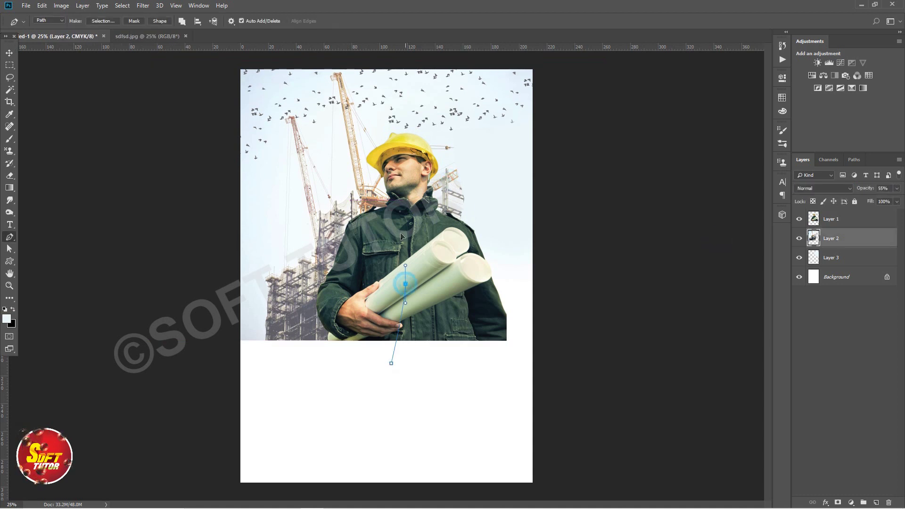
pyautogui.click(385, 127)
pyautogui.click(400, 141)
pyautogui.click(433, 140)
pyautogui.click(450, 139)
pyautogui.moveTo(513, 217); pyautogui.dragTo(516, 239)
pyautogui.click(456, 367)
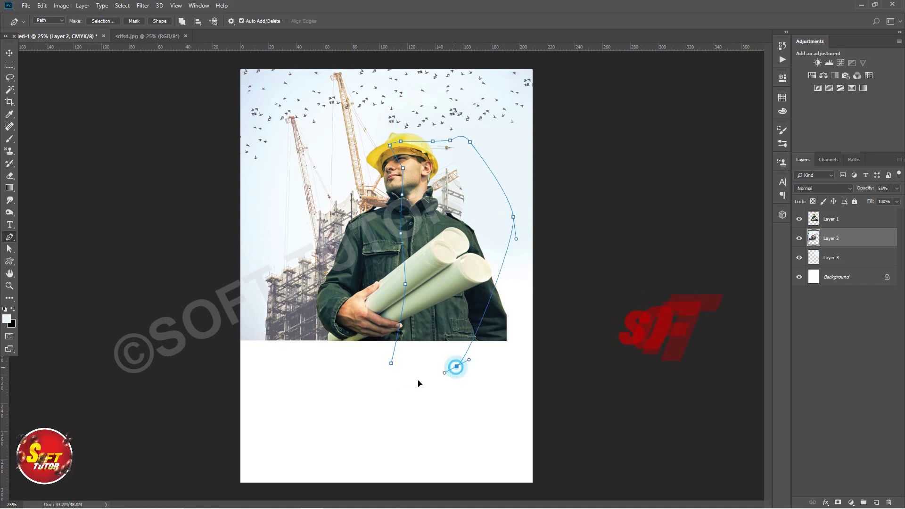
pyautogui.click(391, 364)
pyautogui.hotkey('ctrl', 'Return')
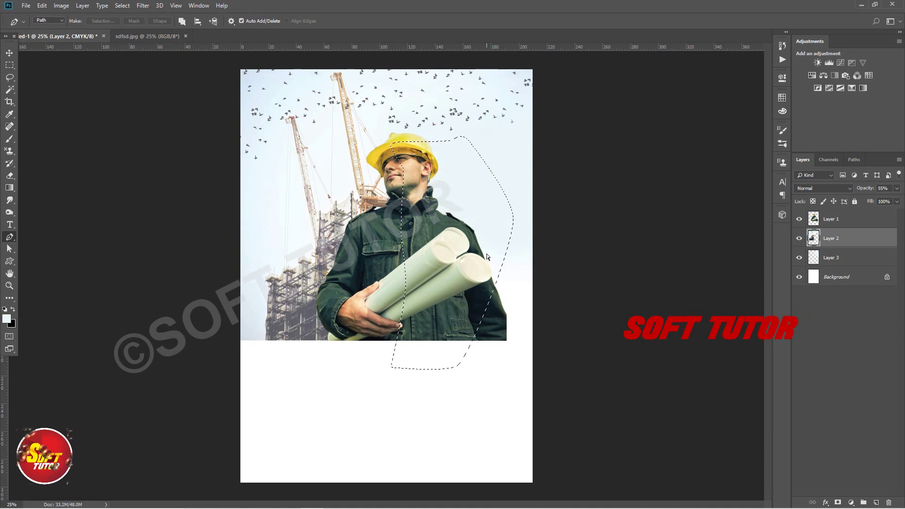
# - Delete the crane-photo pieces inside the selection and clear all selections
pyautogui.press('Delete')
pyautogui.hotkey('ctrl', 'd')
pyautogui.click(9, 53)
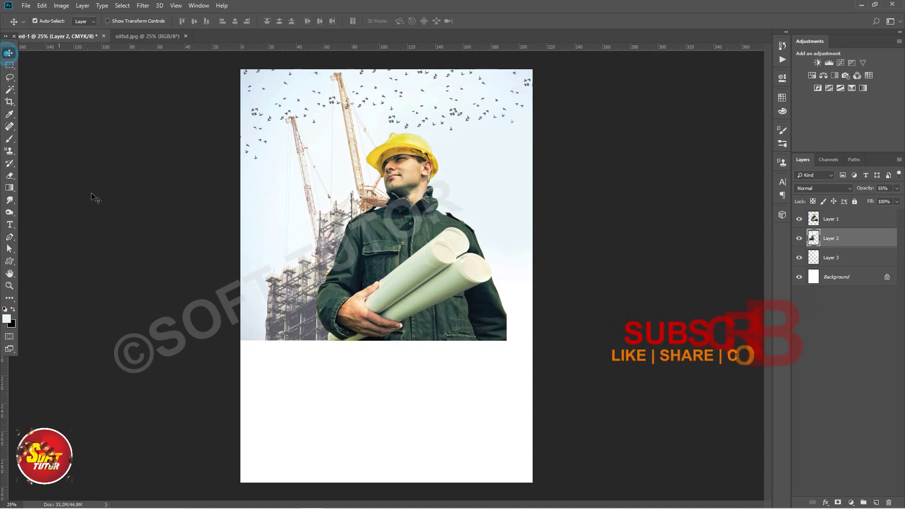
pyautogui.click(91, 198)
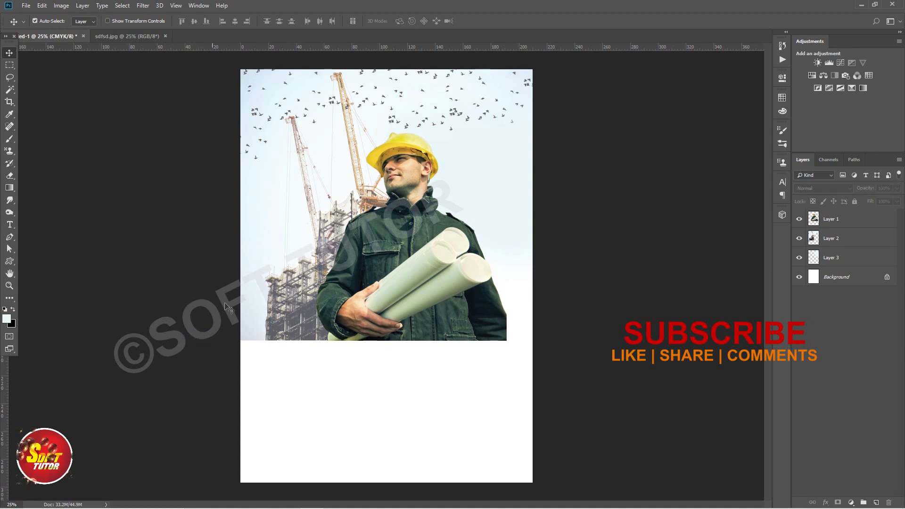
# - Close sdfsd.jpg without saving changes
pyautogui.click(121, 37)
pyautogui.click(169, 36)
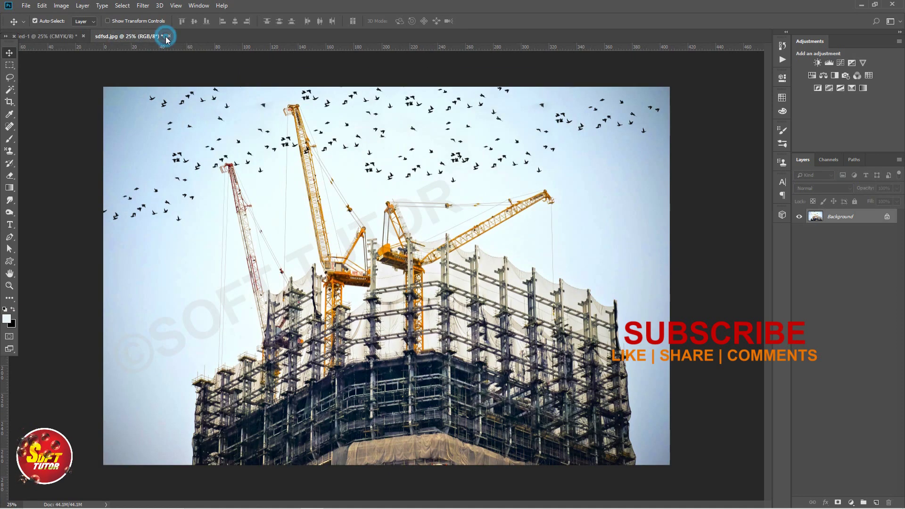
pyautogui.click(455, 193)
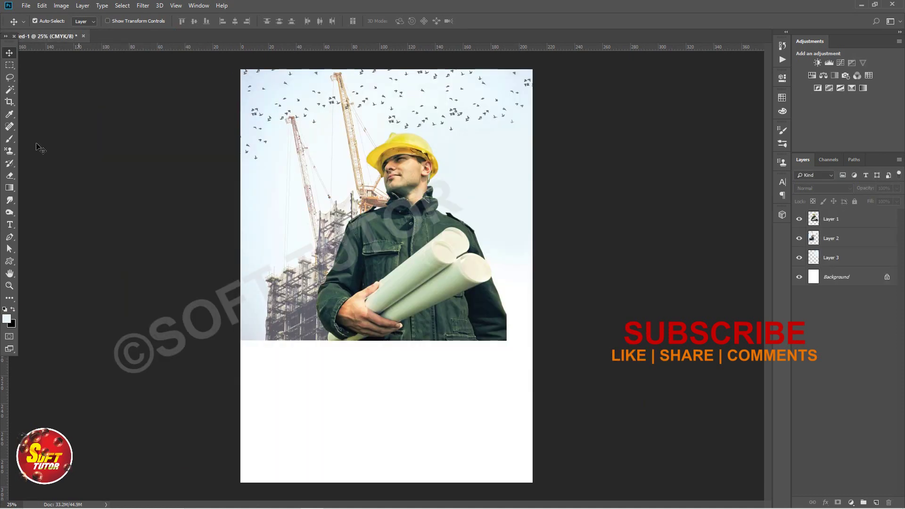
# - Draw a slanted Pen shape covering the poster's lower left in Shape mode
pyautogui.click(9, 237)
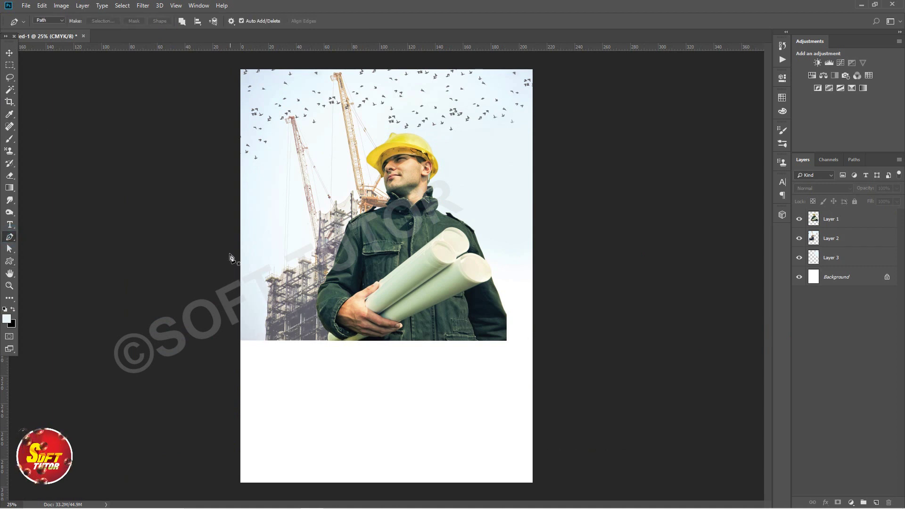
pyautogui.click(54, 22)
pyautogui.click(42, 28)
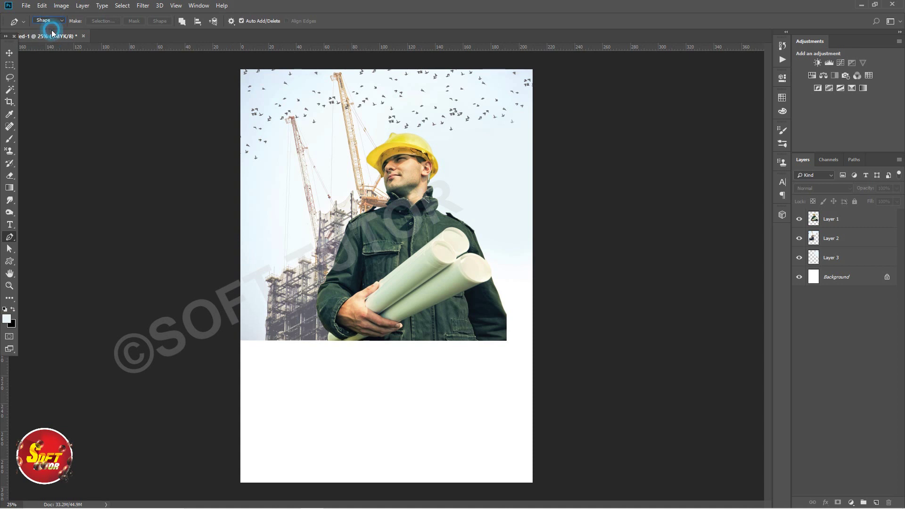
pyautogui.click(210, 253)
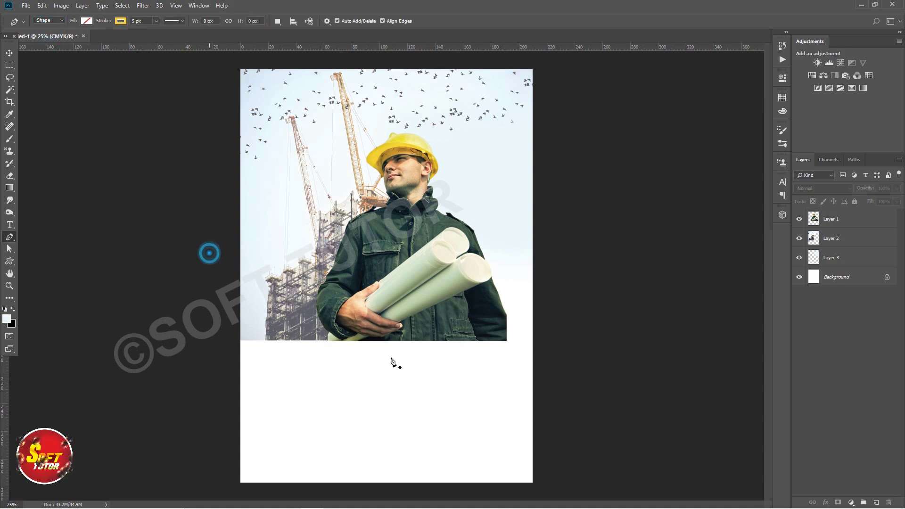
pyautogui.click(550, 444)
pyautogui.hotkey('ctrl', '-')
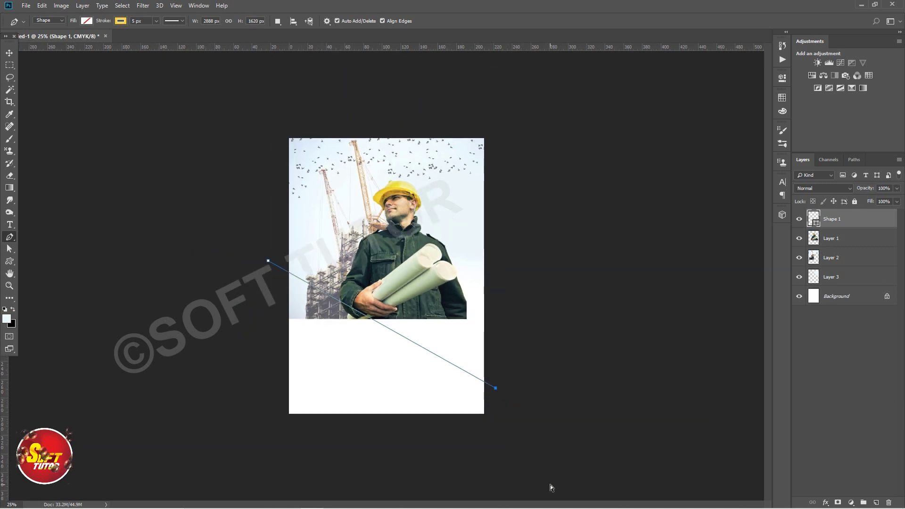
pyautogui.click(500, 443)
pyautogui.click(270, 445)
pyautogui.click(251, 356)
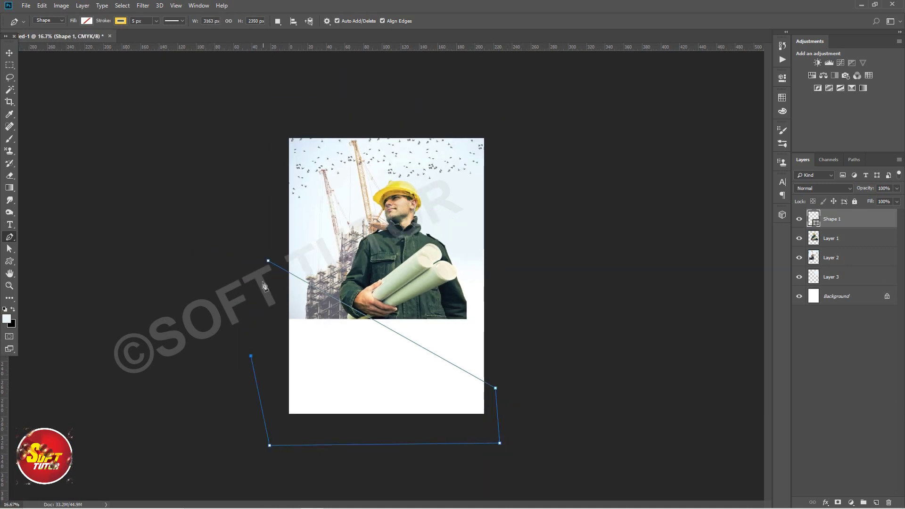
pyautogui.click(268, 261)
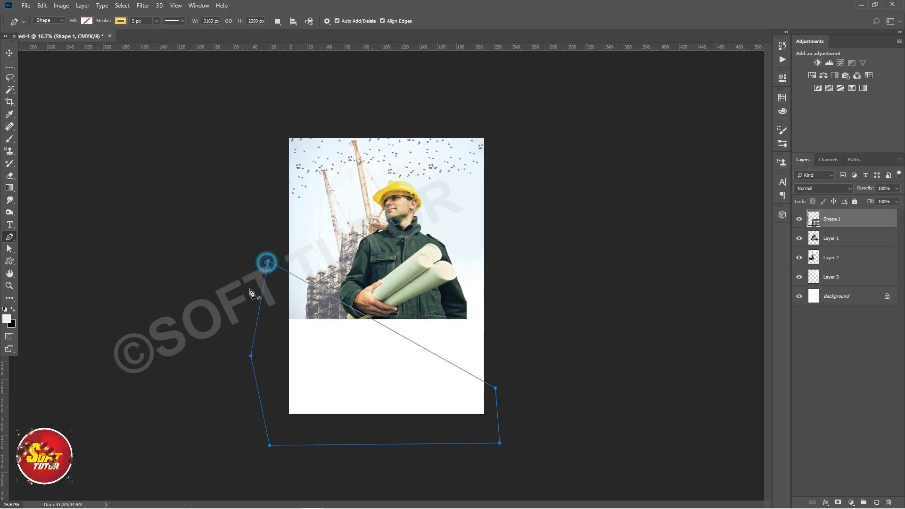
# - Give the shape no stroke and the helmet's yellow #edcc2c fill, then offset a duplicate
pyautogui.click(120, 20)
pyautogui.click(80, 39)
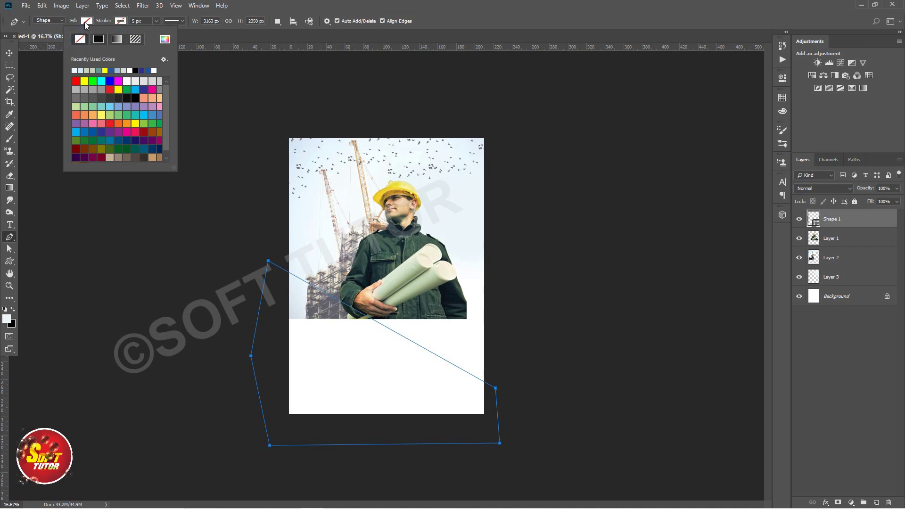
pyautogui.click(85, 21)
pyautogui.click(50, 82)
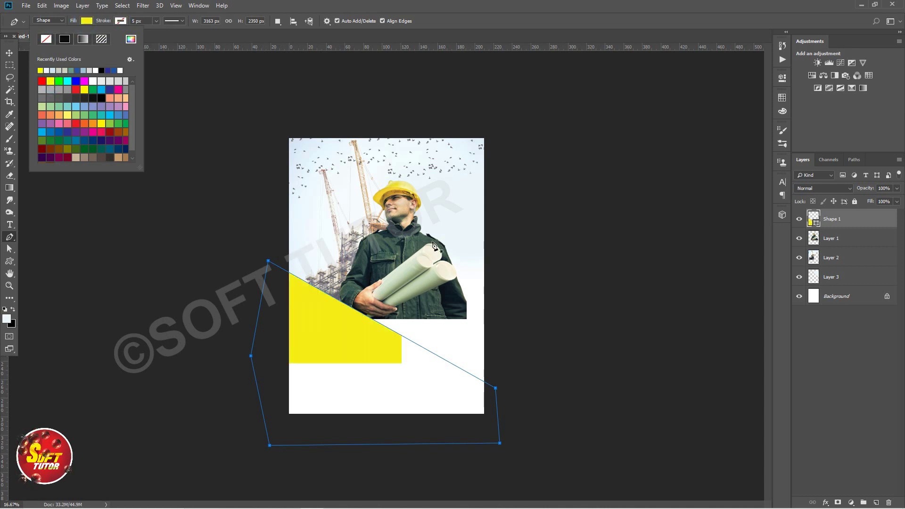
pyautogui.click(11, 55)
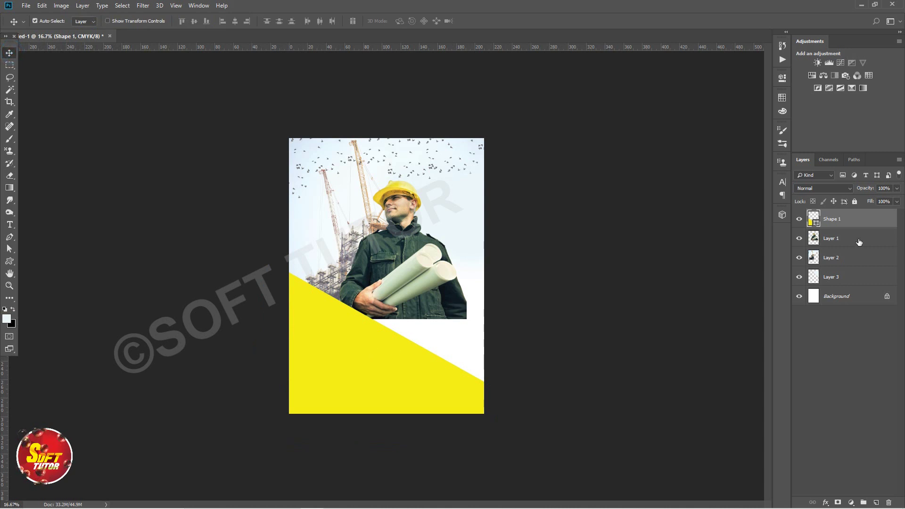
pyautogui.doubleClick(816, 224)
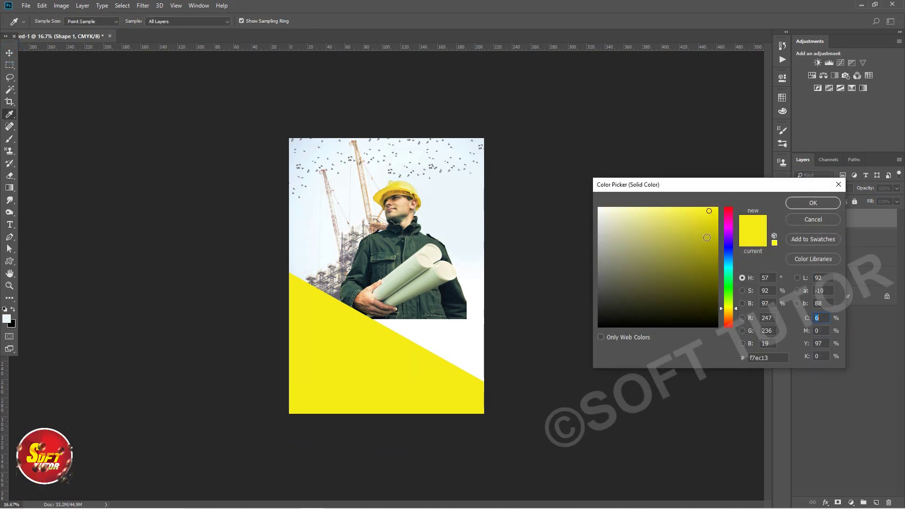
pyautogui.click(385, 191)
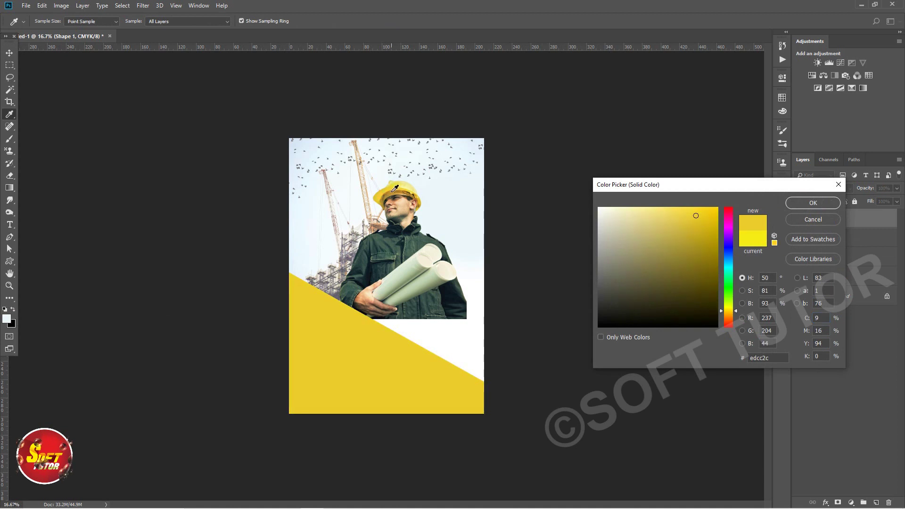
pyautogui.click(808, 203)
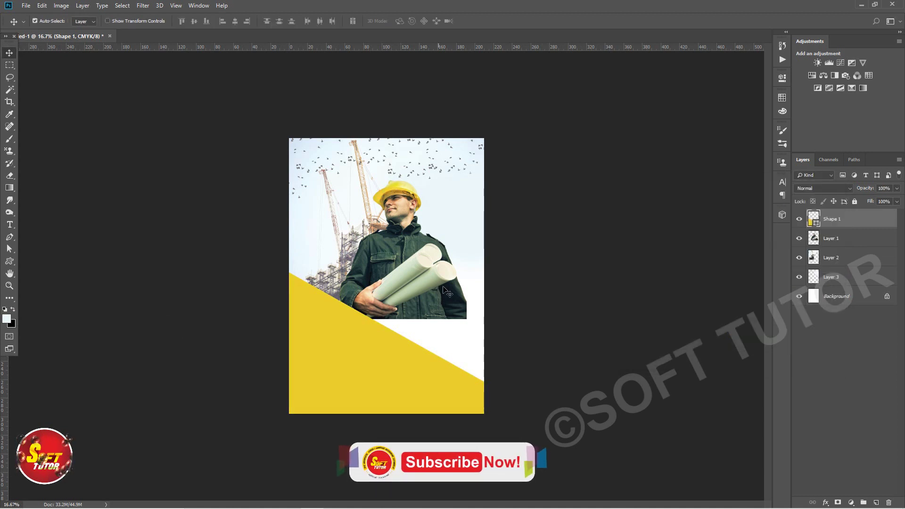
pyautogui.moveTo(327, 335); pyautogui.dragTo(437, 323)
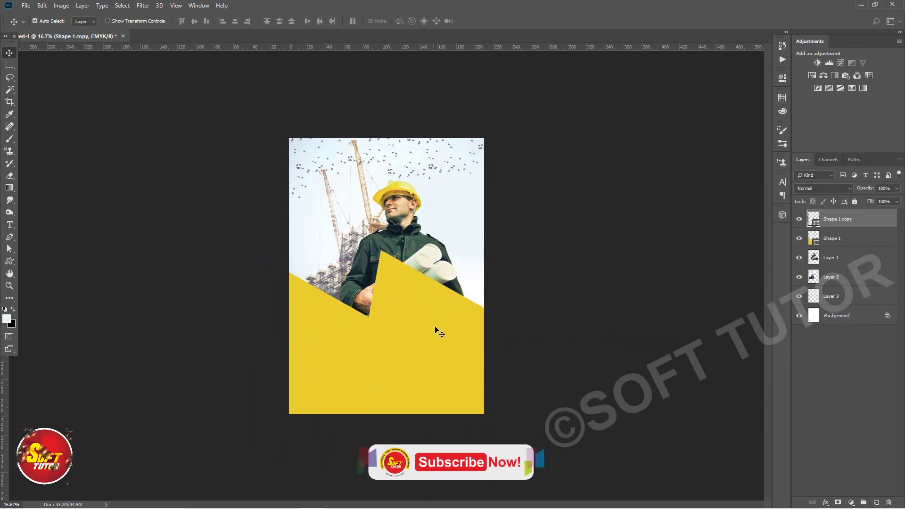
# - Rotate Shape 1 copy across the lower poster and pull its top-right anchor past the edge
pyautogui.hotkey('ctrl', 't')
pyautogui.moveTo(646, 214)
pyautogui.mouseDown()
pyautogui.moveTo(424, 393)
pyautogui.moveTo(560, 364)
pyautogui.moveTo(491, 377)
pyautogui.moveTo(485, 367)
pyautogui.mouseUp()
pyautogui.moveTo(469, 293)
pyautogui.mouseDown()
pyautogui.moveTo(454, 340)
pyautogui.moveTo(434, 349)
pyautogui.mouseUp()
pyautogui.moveTo(547, 229); pyautogui.dragTo(578, 293)
pyautogui.moveTo(460, 334)
pyautogui.mouseDown()
pyautogui.moveTo(420, 344)
pyautogui.moveTo(415, 336)
pyautogui.mouseUp()
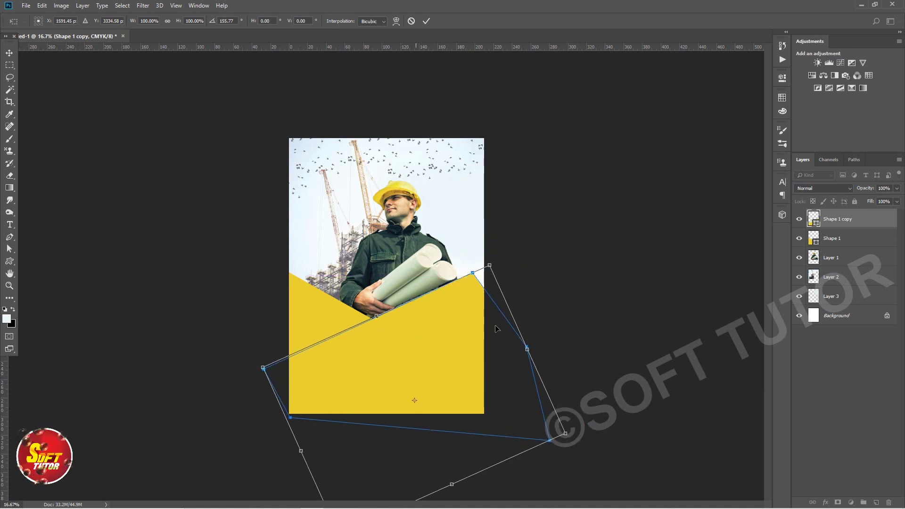
pyautogui.press('Return')
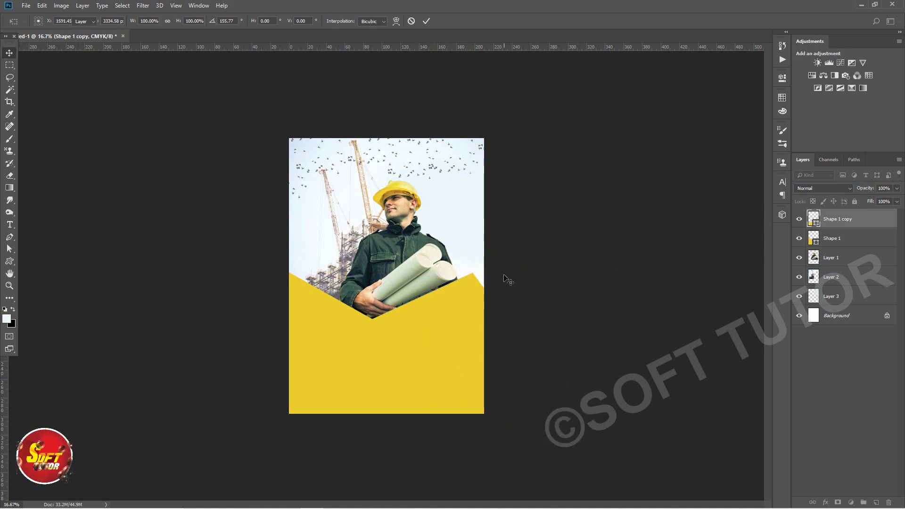
pyautogui.press('a')
pyautogui.click(476, 294)
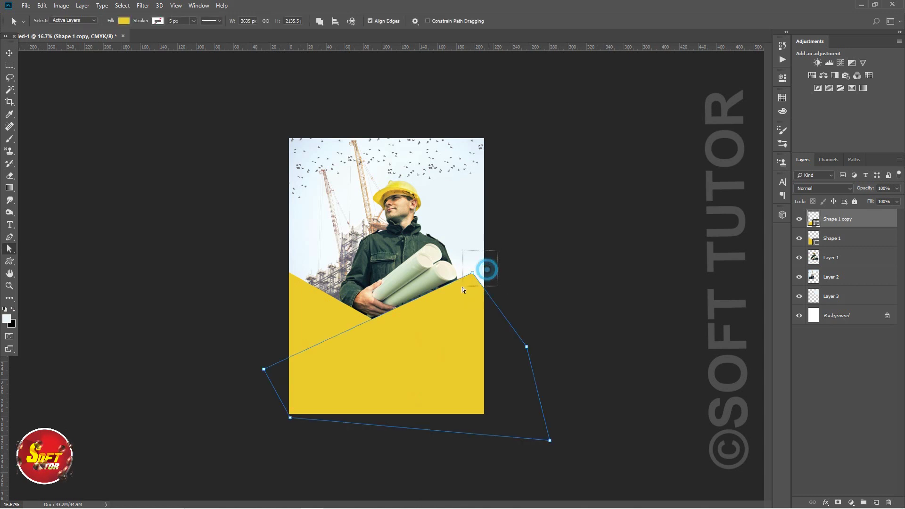
pyautogui.moveTo(473, 273); pyautogui.dragTo(496, 264)
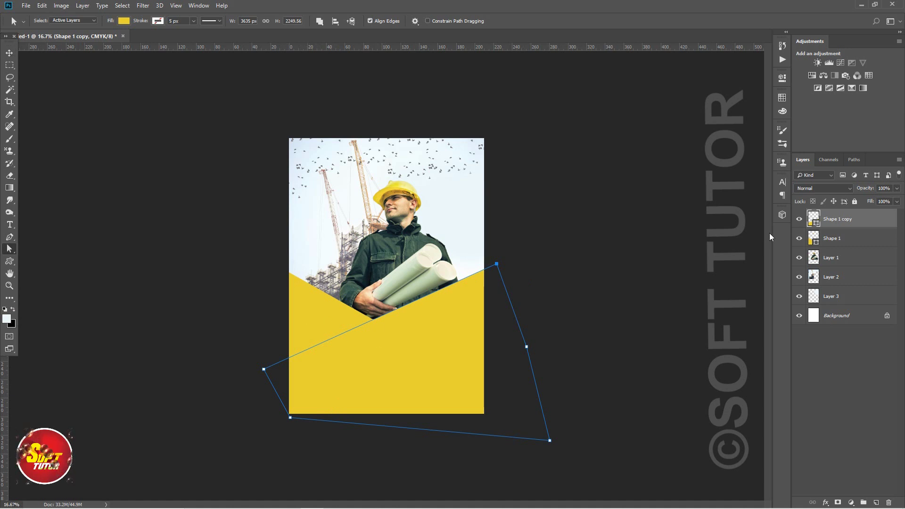
# - Fill Shape 1 copy with pale sky blue #ecf8fc sampled from the photo
pyautogui.doubleClick(817, 225)
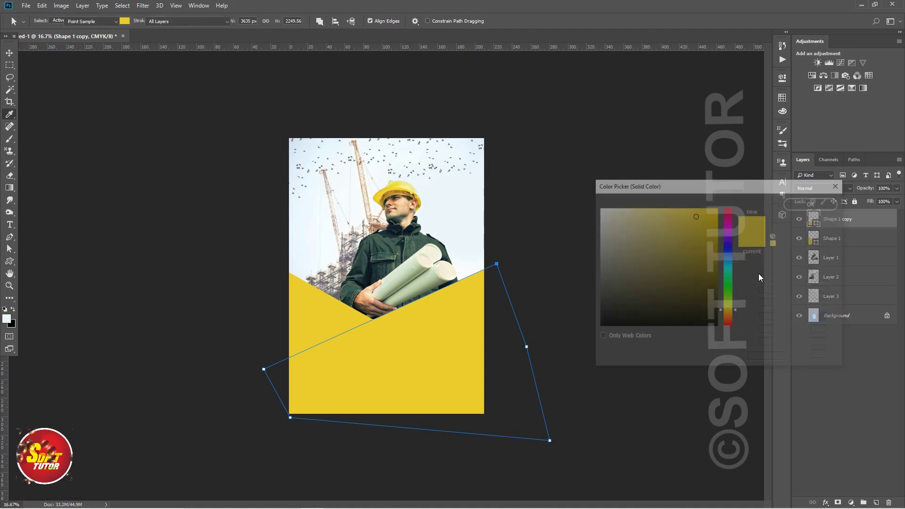
pyautogui.click(448, 226)
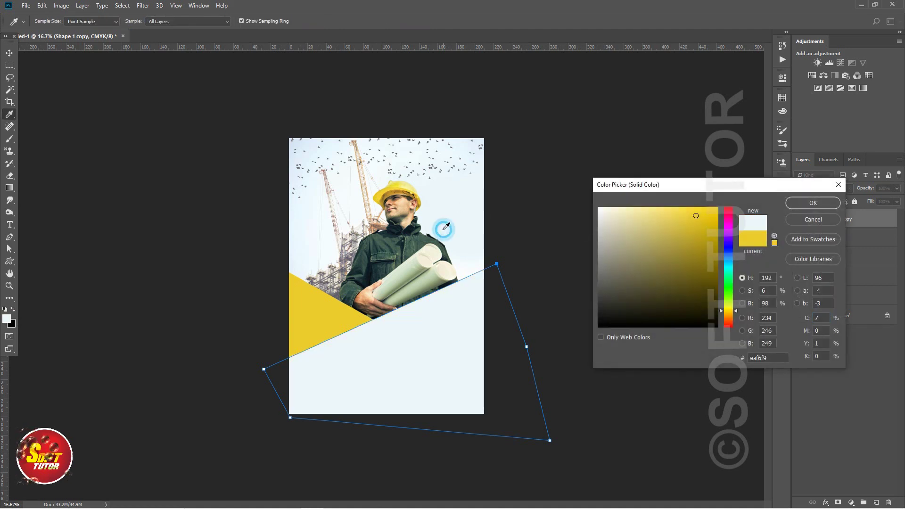
pyautogui.click(363, 216)
pyautogui.click(306, 260)
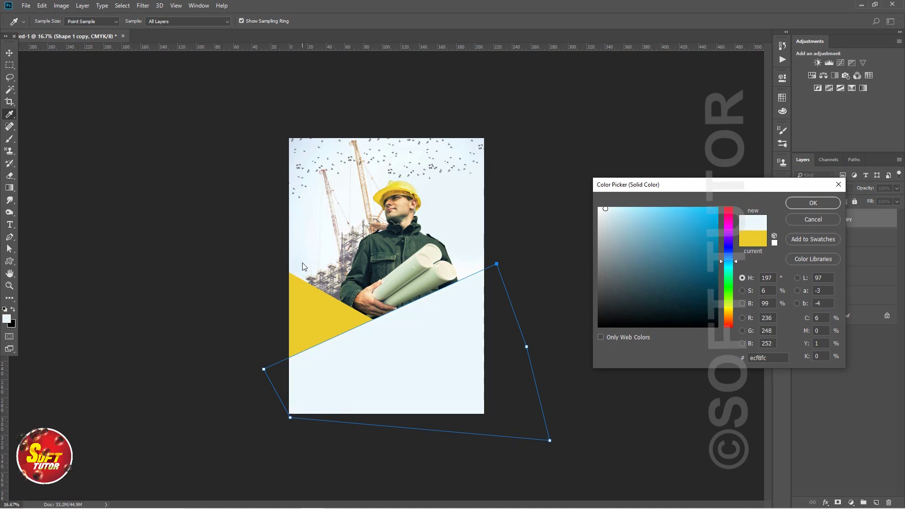
pyautogui.click(813, 203)
pyautogui.click(627, 204)
pyautogui.click(26, 5)
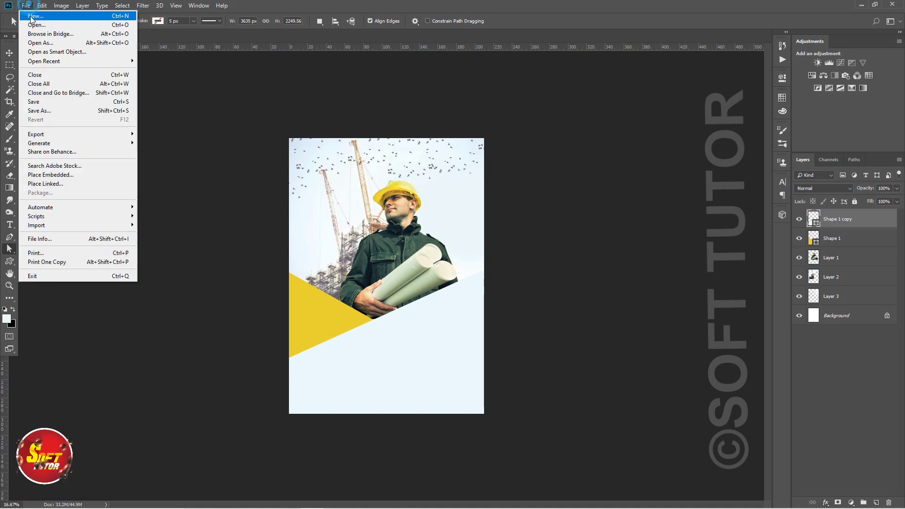
pyautogui.click(34, 19)
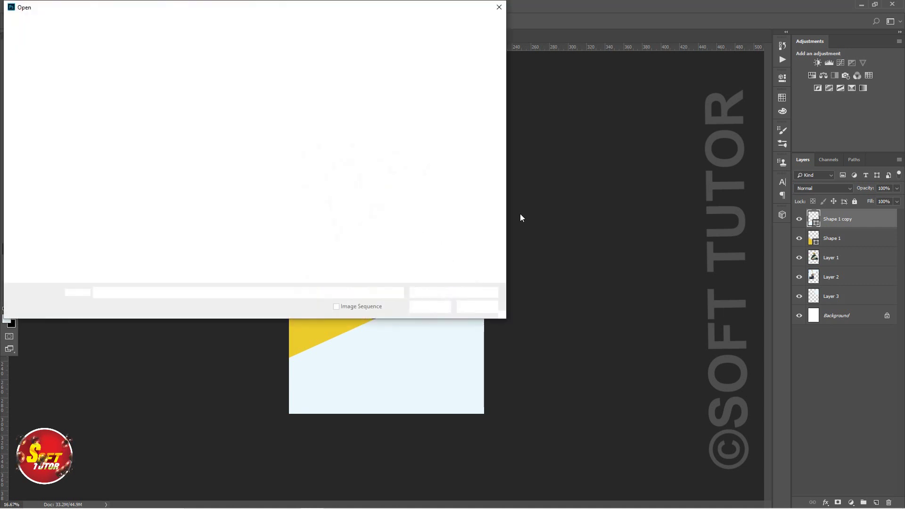
# - Drag the helmet-and-house PNG into the poster as Layer 4, enlarged on the pale area
pyautogui.doubleClick(165, 93)
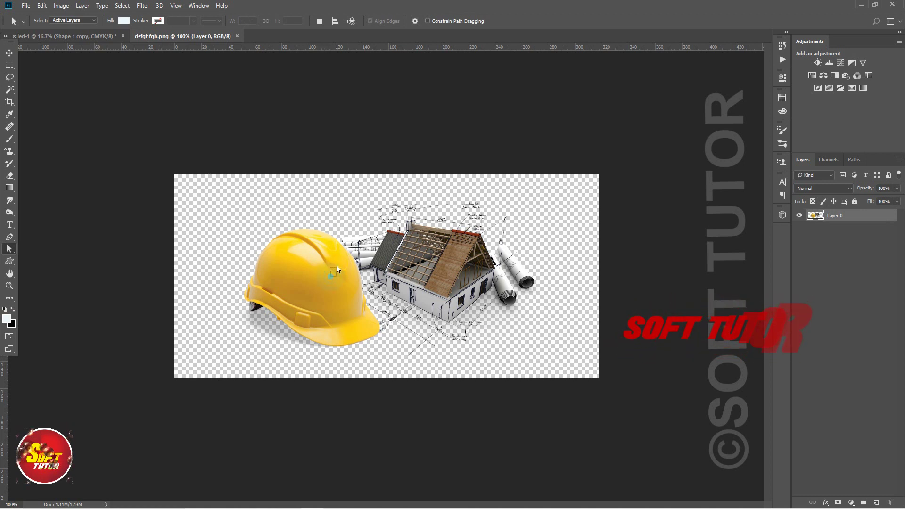
pyautogui.press('v')
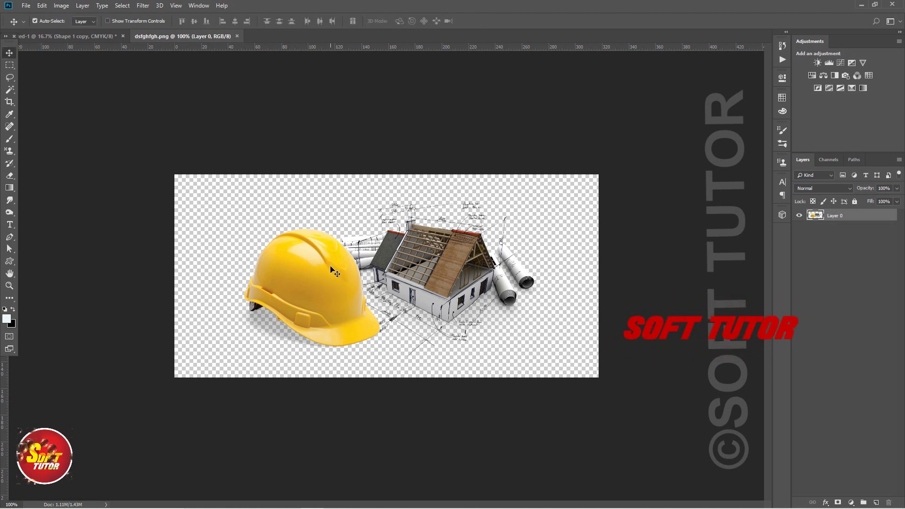
pyautogui.moveTo(342, 273)
pyautogui.mouseDown()
pyautogui.moveTo(368, 250)
pyautogui.moveTo(421, 320)
pyautogui.mouseUp()
pyautogui.hotkey('ctrl', 't')
pyautogui.moveTo(438, 353); pyautogui.dragTo(473, 370)
pyautogui.press('Return')
pyautogui.hotkey('shift', 'Down')
pyautogui.hotkey('shift', 'Down')
pyautogui.hotkey('shift', 'Down')
pyautogui.hotkey('shift', 'Right')
pyautogui.hotkey('shift', 'Right')
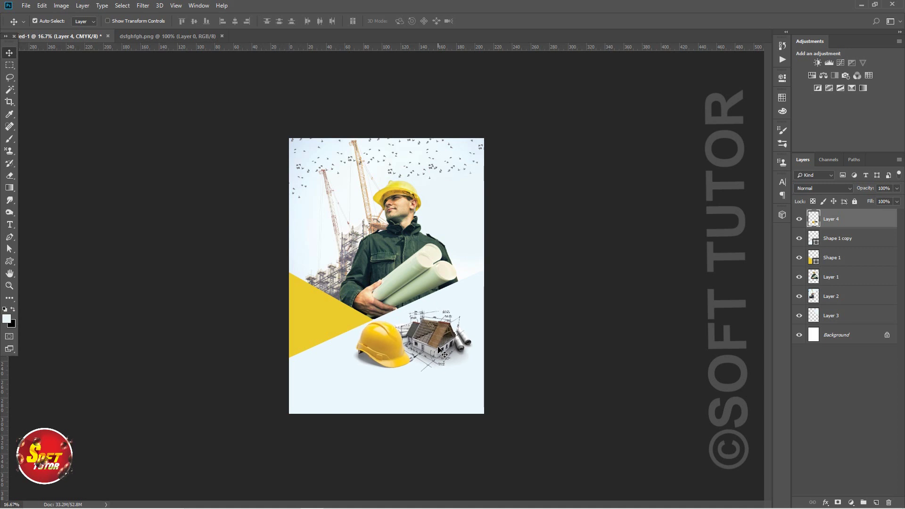
pyautogui.click(547, 273)
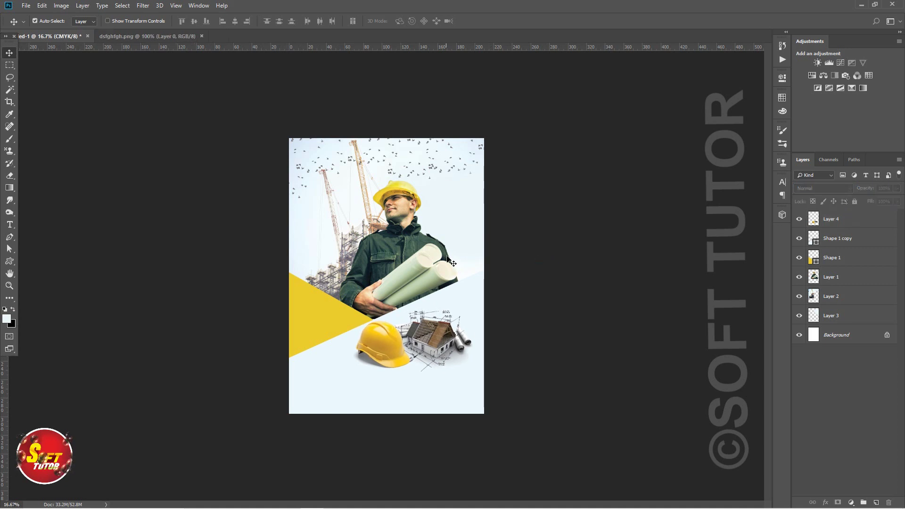
pyautogui.click(195, 37)
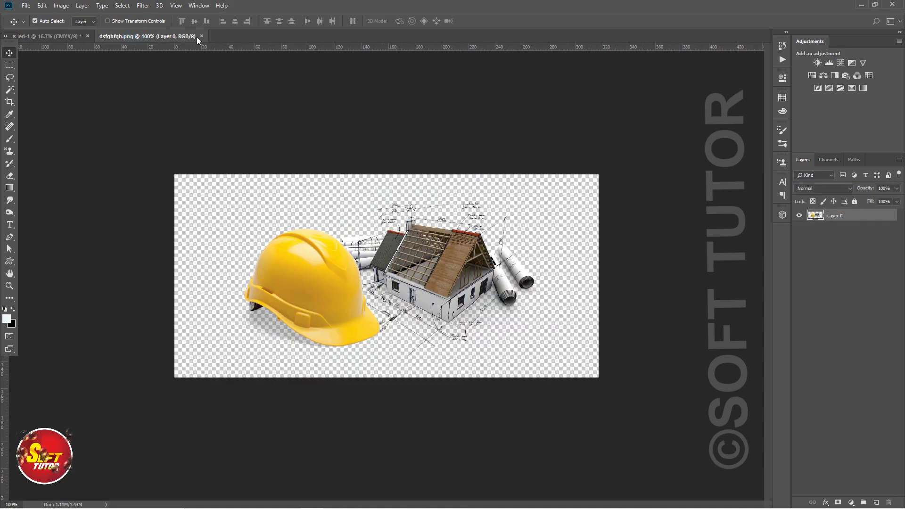
# - Open the logo-- file containing the black rising-bar shapes
pyautogui.click(22, 6)
pyautogui.click(33, 24)
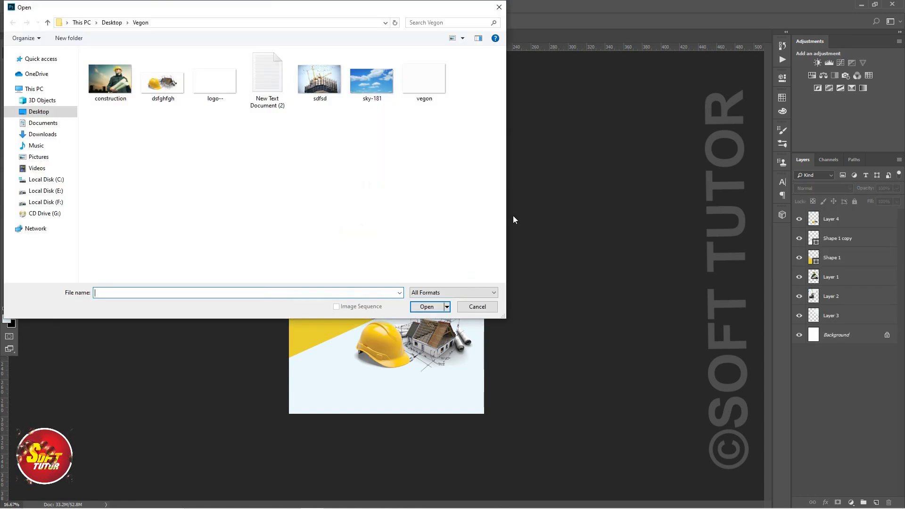
pyautogui.click(290, 174)
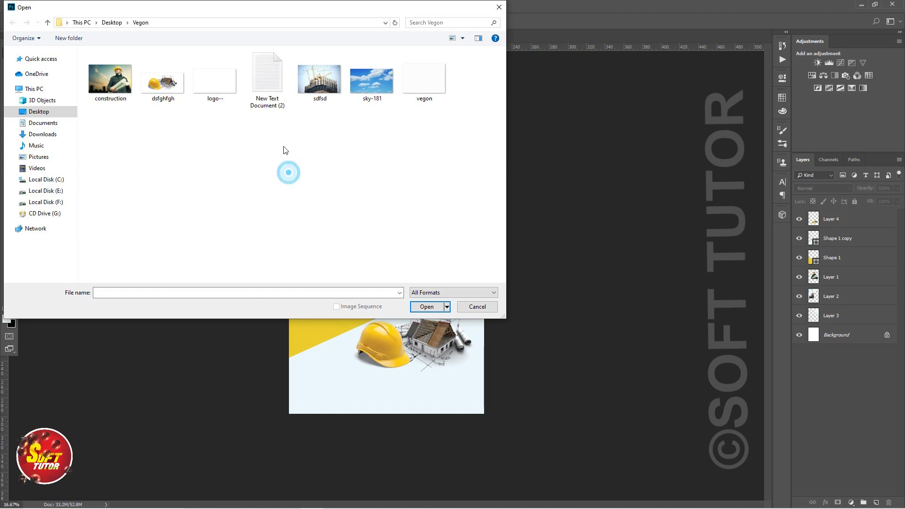
pyautogui.click(217, 81)
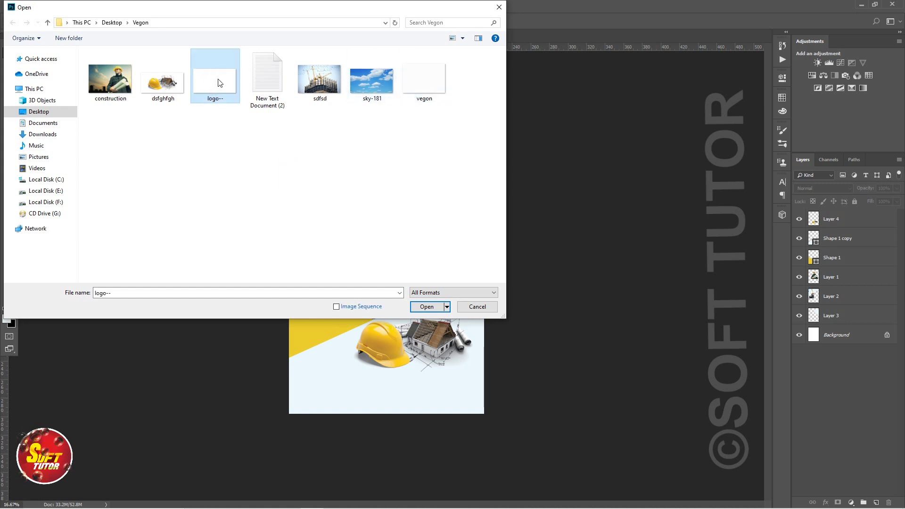
pyautogui.doubleClick(218, 83)
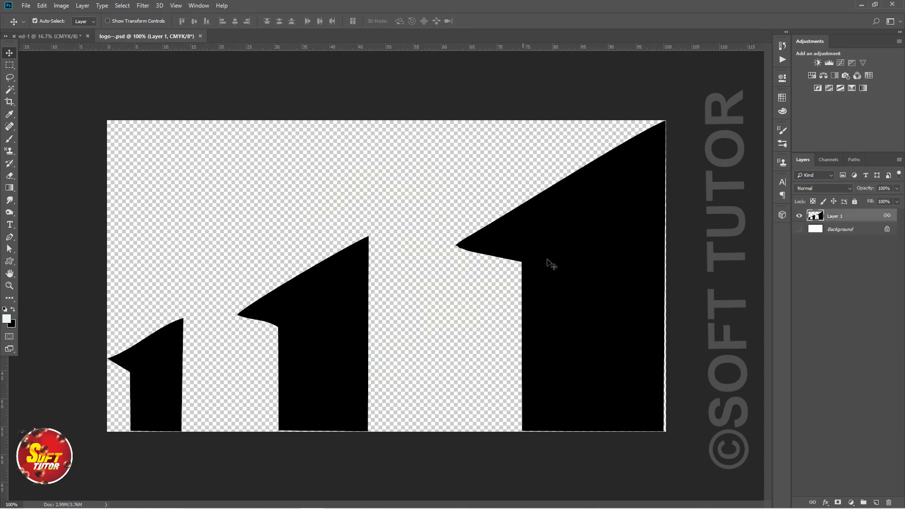
# - Bring the black bars into the poster as Layer 5, scaled to about 31% at top right
pyautogui.moveTo(570, 259)
pyautogui.mouseDown()
pyautogui.moveTo(441, 207)
pyautogui.moveTo(440, 182)
pyautogui.mouseUp()
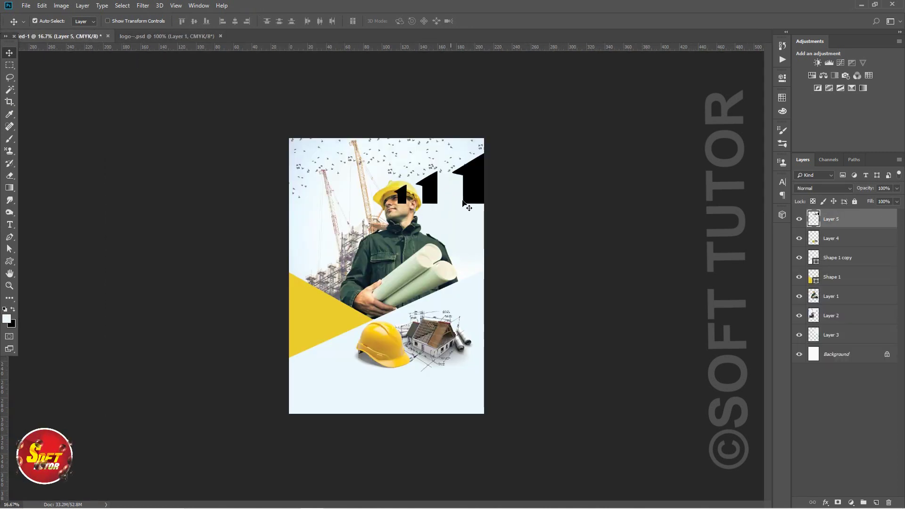
pyautogui.hotkey('ctrl', 't')
pyautogui.moveTo(488, 205); pyautogui.dragTo(424, 172)
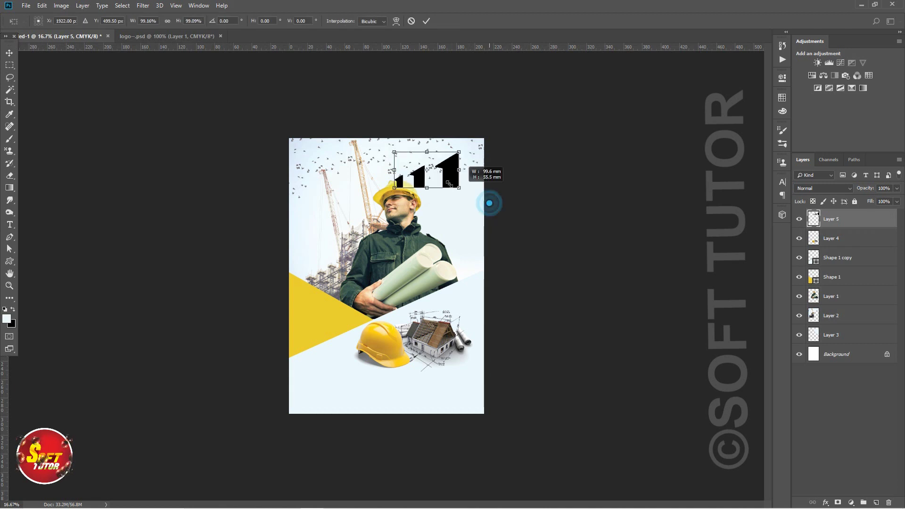
pyautogui.press('Return')
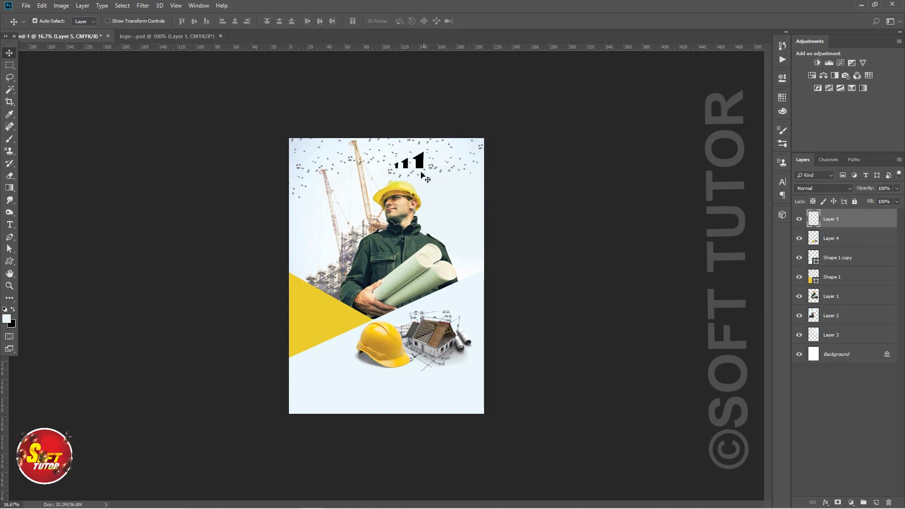
pyautogui.moveTo(417, 165); pyautogui.dragTo(454, 163)
pyautogui.click(370, 169)
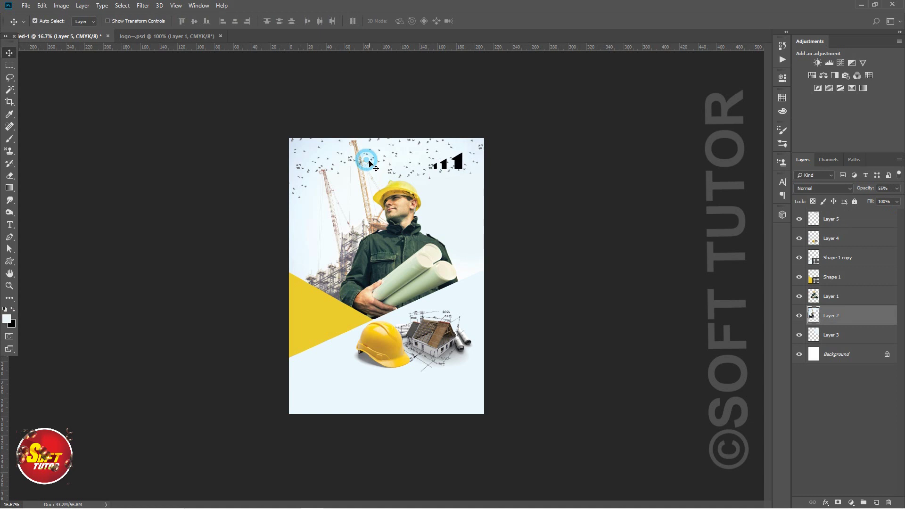
# - Erase the birds from the upper sky around the bar shapes on the crane photo layer
pyautogui.moveTo(369, 224)
pyautogui.mouseDown()
pyautogui.moveTo(365, 179)
pyautogui.moveTo(404, 185)
pyautogui.mouseUp()
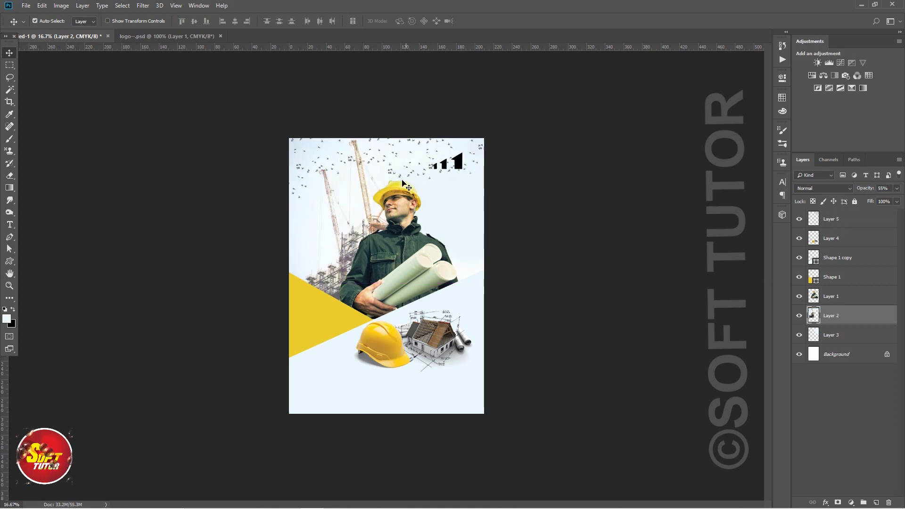
pyautogui.moveTo(493, 195); pyautogui.dragTo(521, 212)
pyautogui.moveTo(536, 171); pyautogui.dragTo(429, 177)
pyautogui.hotkey('ctrl', '-')
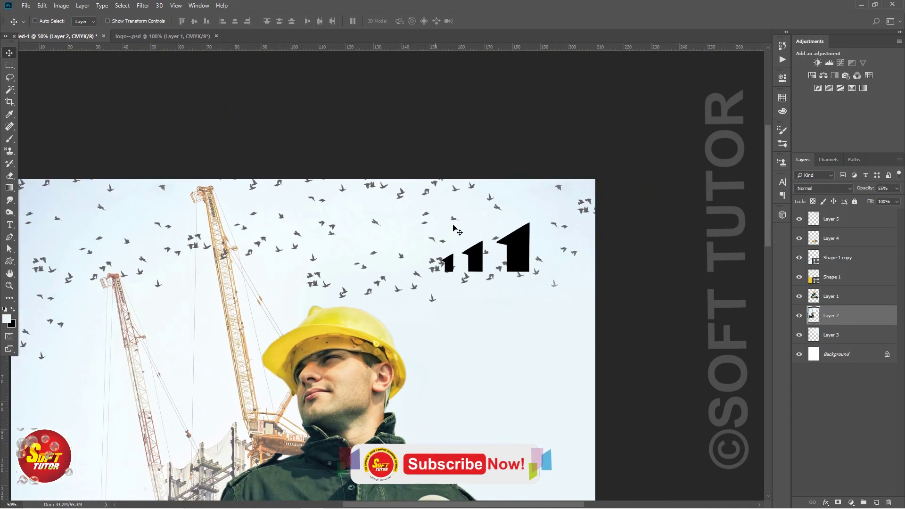
pyautogui.press('e')
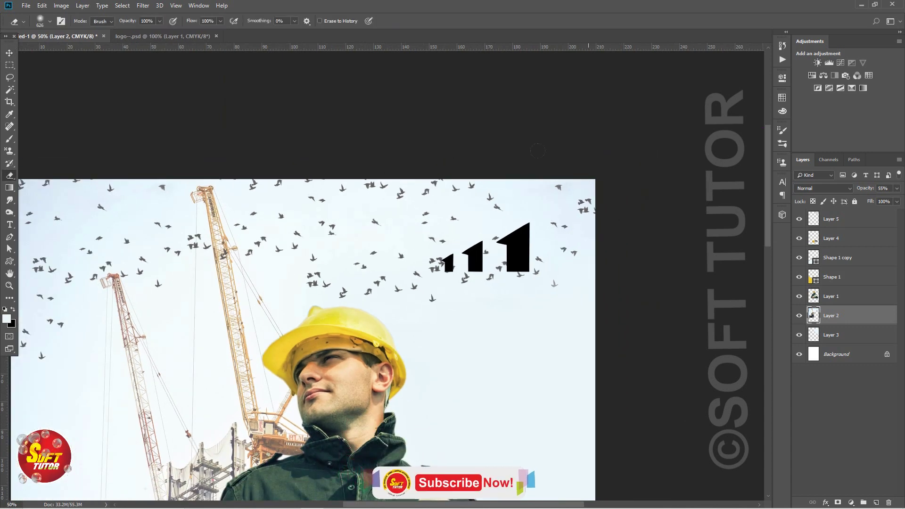
pyautogui.moveTo(542, 181); pyautogui.dragTo(453, 186)
pyautogui.moveTo(384, 207)
pyautogui.mouseDown()
pyautogui.moveTo(281, 204)
pyautogui.moveTo(231, 126)
pyautogui.mouseUp()
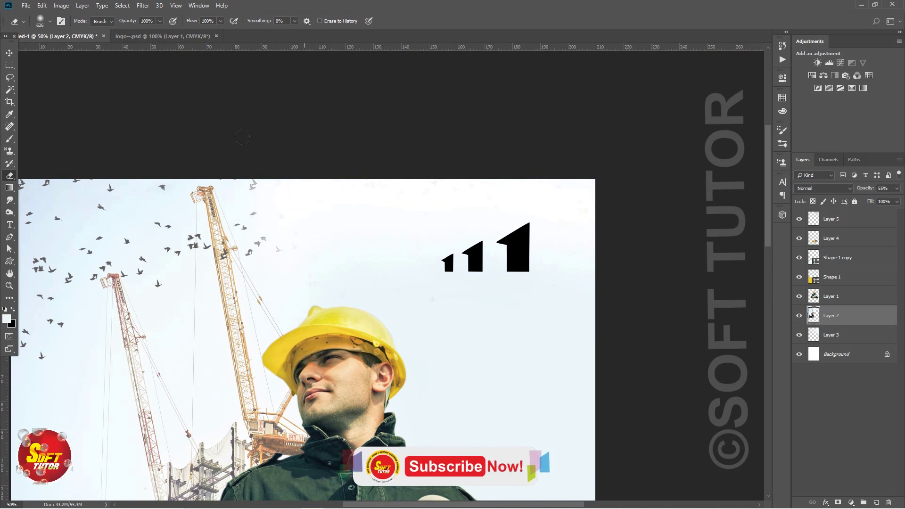
pyautogui.moveTo(319, 186); pyautogui.dragTo(270, 157)
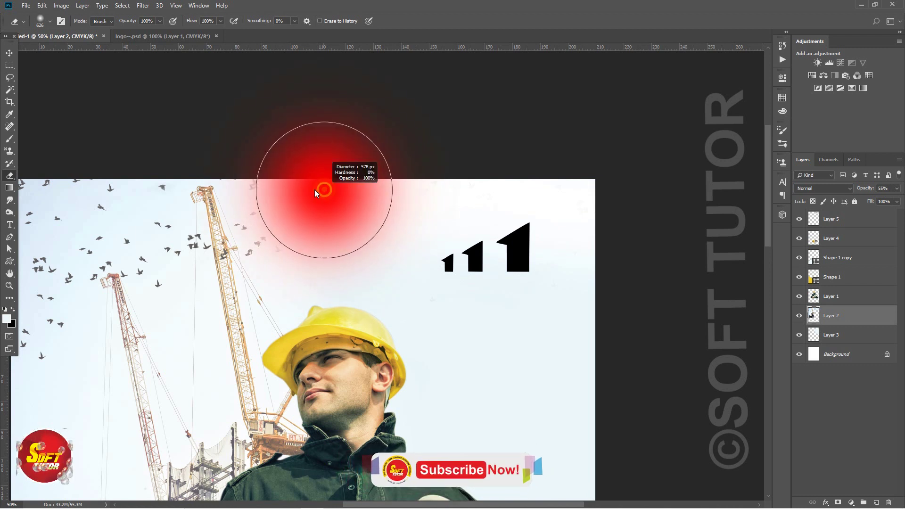
pyautogui.hotkey('ctrl', '-')
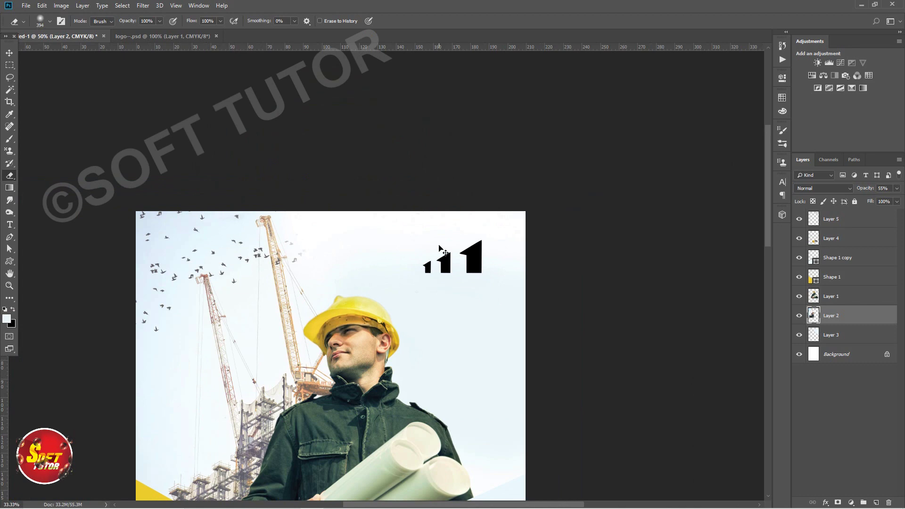
pyautogui.hotkey('ctrl', '-')
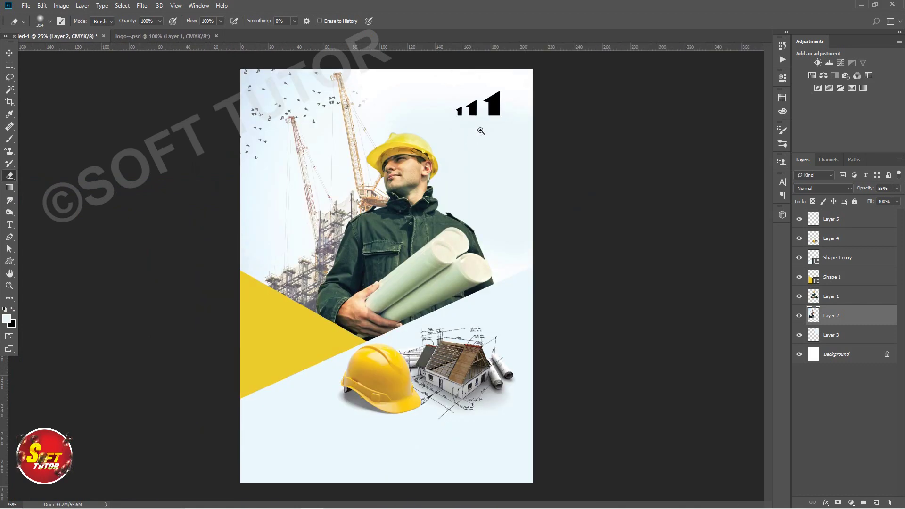
pyautogui.scroll(5, 440, 232)
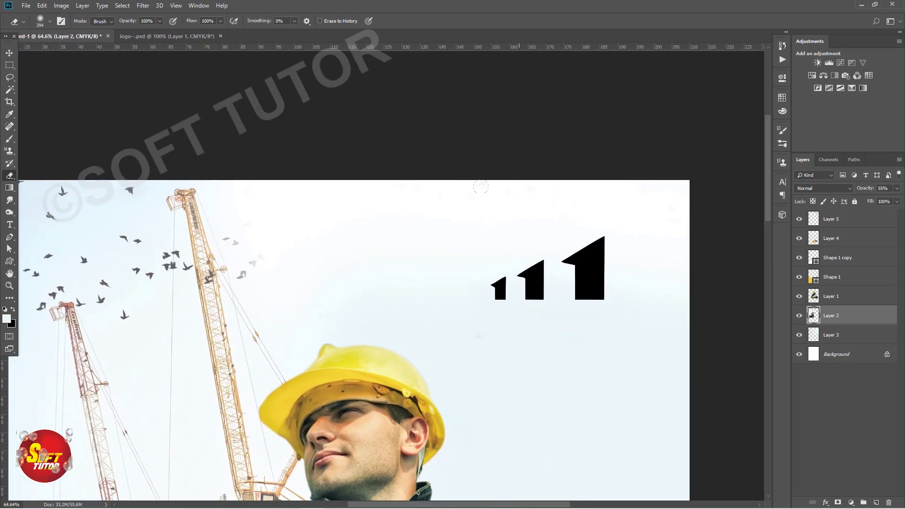
# - Nudge the bar shapes up-left, enlarge them to about 110%, and fit the poster in view
pyautogui.press('v')
pyautogui.moveTo(574, 249); pyautogui.dragTo(604, 231)
pyautogui.hotkey('ctrl', 't')
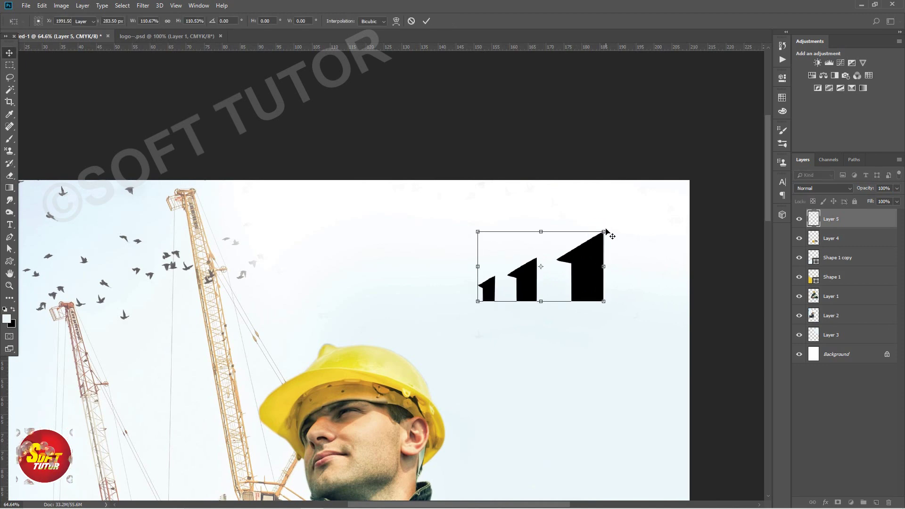
pyautogui.press('Return')
pyautogui.press('i')
pyautogui.hotkey('ctrl', '0')
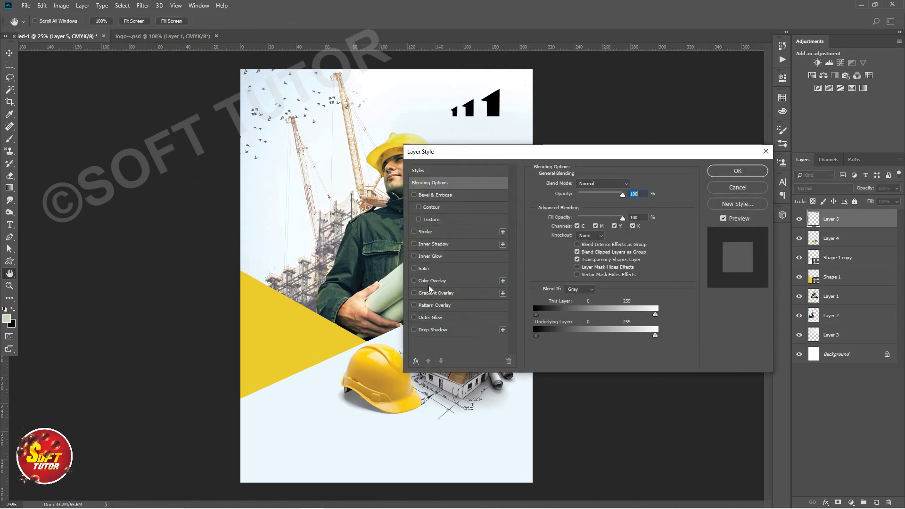
# - Give the bar shapes a Color Overlay of green-grey #a9b895 sampled from the poster
pyautogui.click(430, 281)
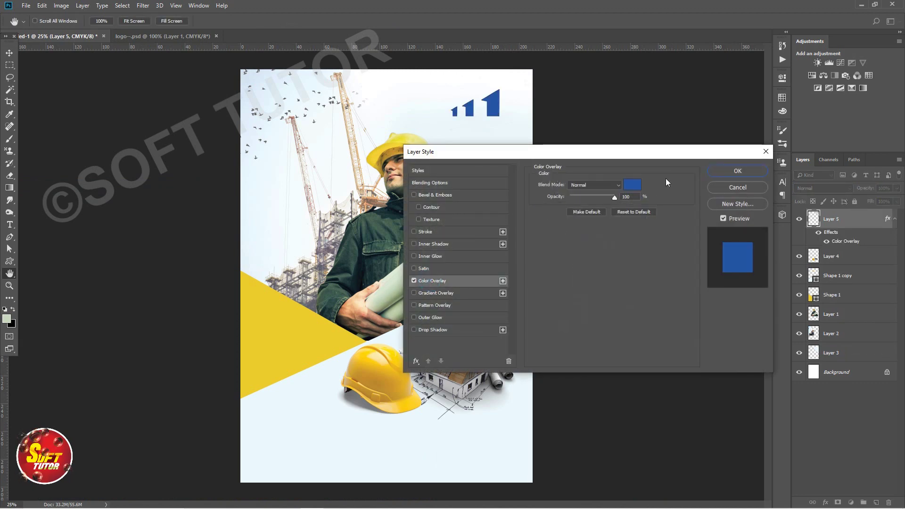
pyautogui.click(634, 185)
pyautogui.click(397, 292)
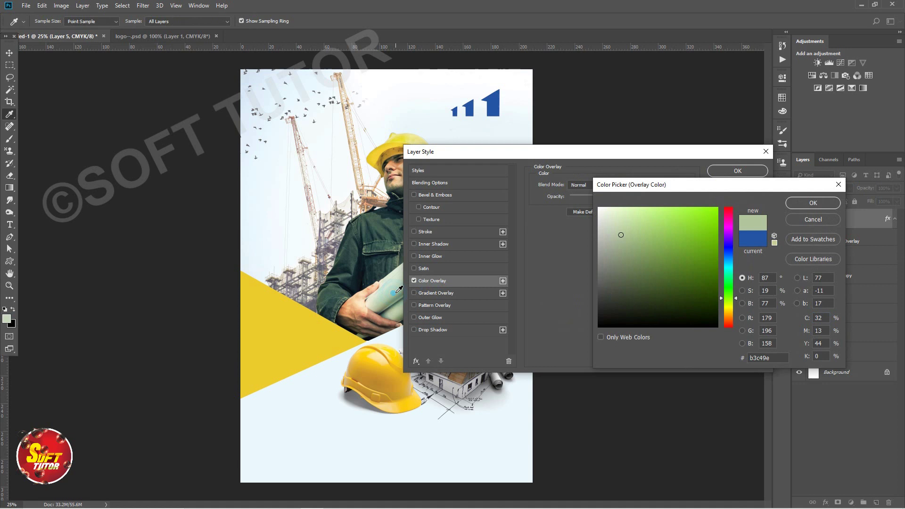
pyautogui.click(619, 238)
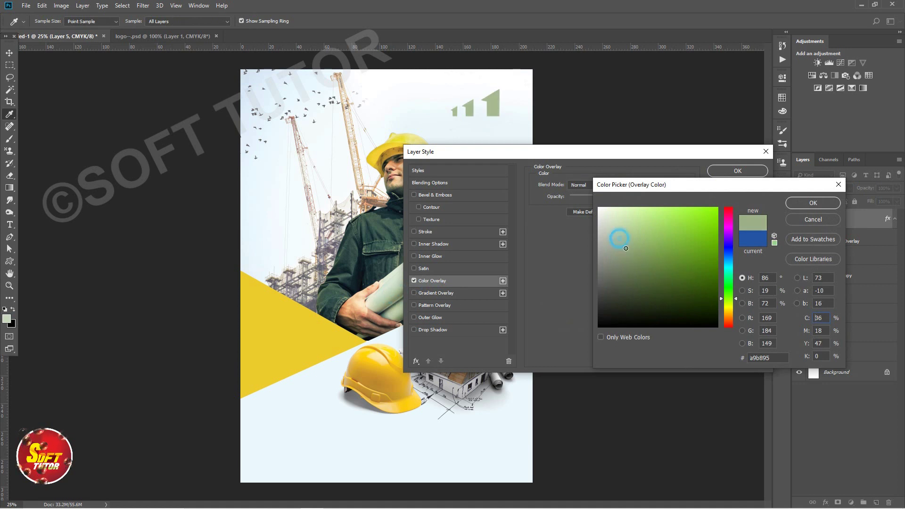
pyautogui.click(800, 204)
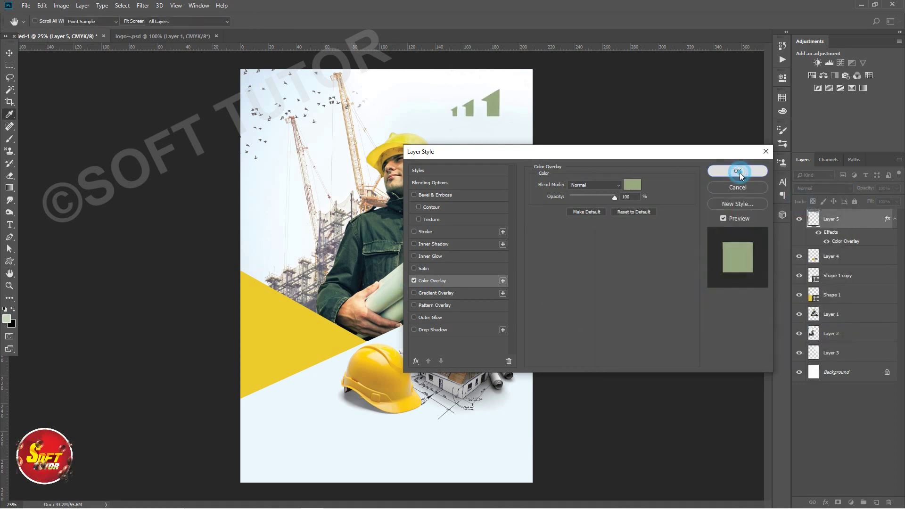
pyautogui.click(744, 172)
# - Deselect the bar shapes layer and bring up the File Open window
pyautogui.click(8, 53)
pyautogui.click(59, 85)
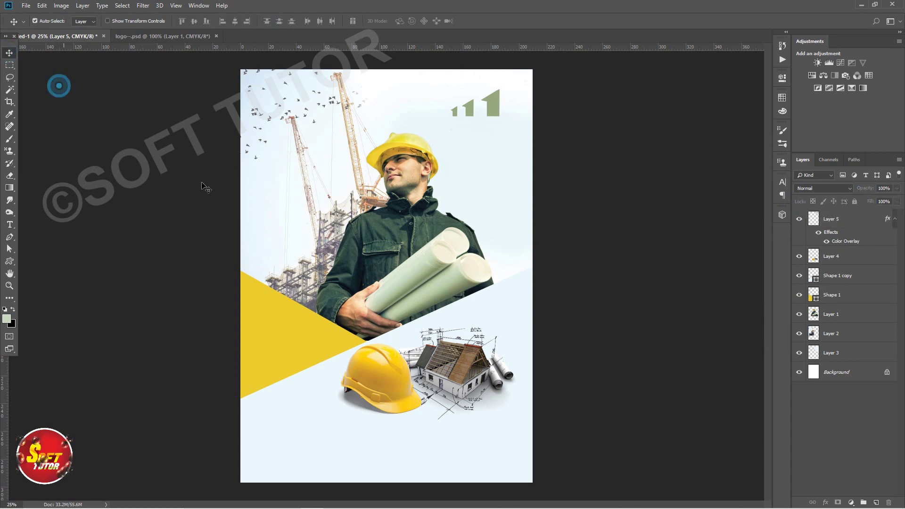
pyautogui.click(26, 5)
pyautogui.click(32, 25)
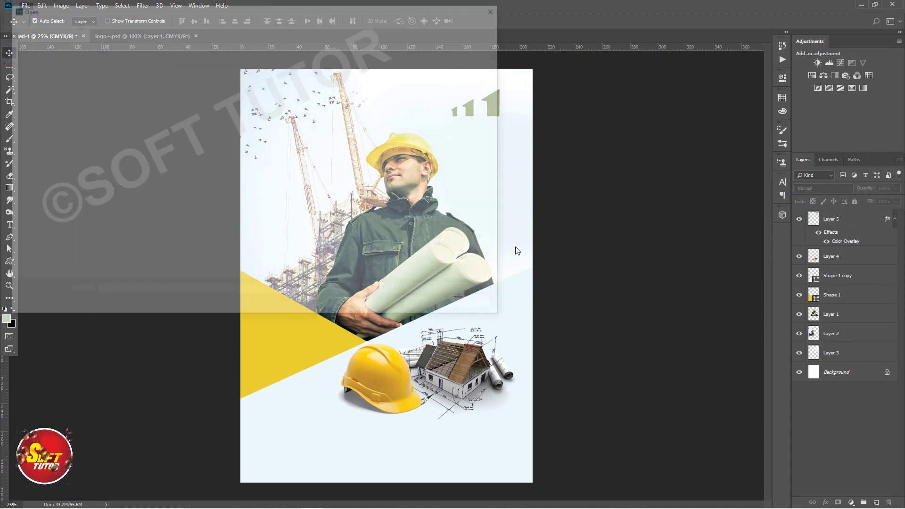
# - Open vegon.psd and drag its logo layer into the poster canvas as Layer 6
pyautogui.doubleClick(403, 76)
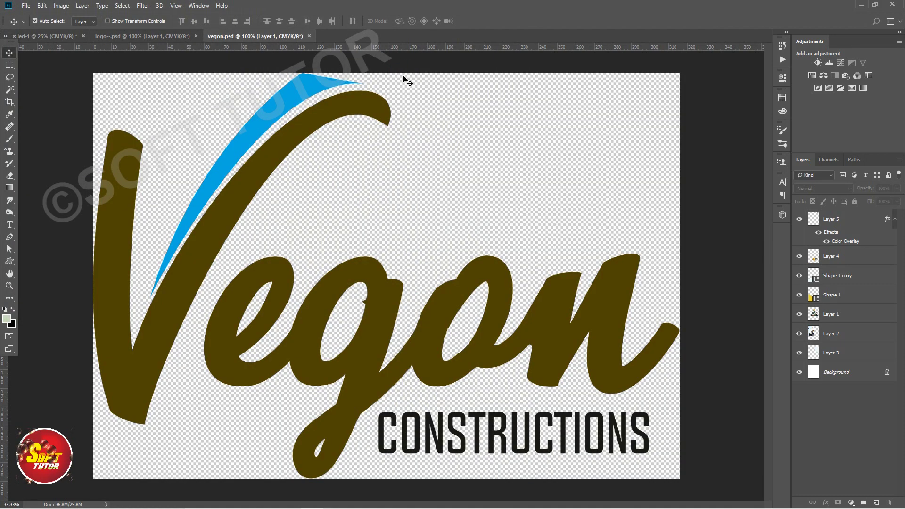
pyautogui.hotkey('ctrl', '-')
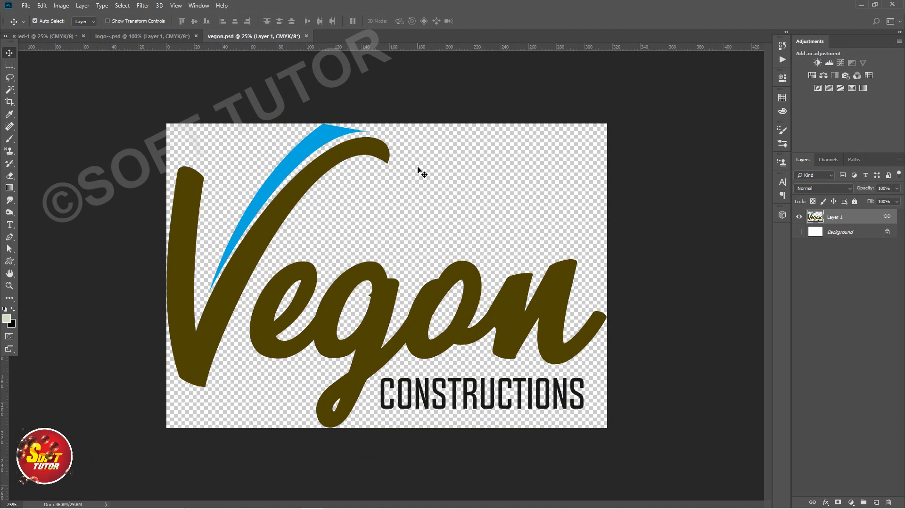
pyautogui.moveTo(360, 149); pyautogui.dragTo(348, 150)
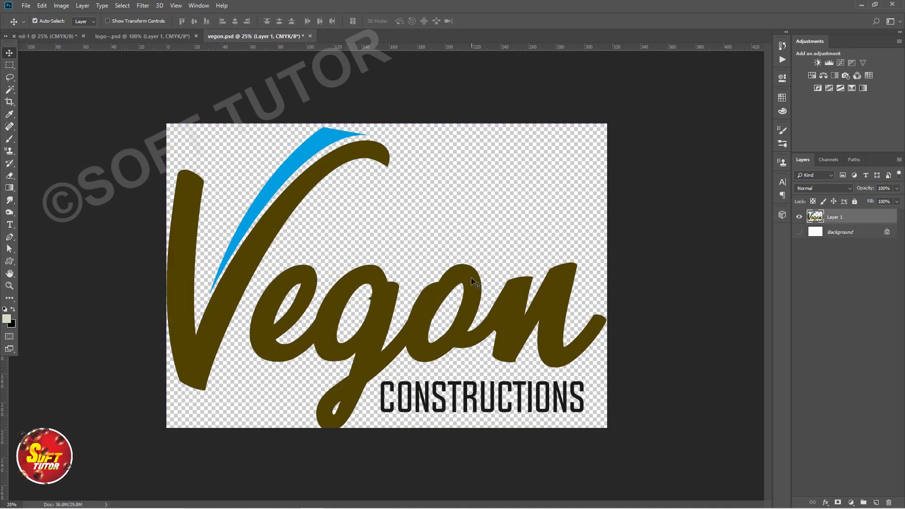
pyautogui.moveTo(468, 282); pyautogui.dragTo(97, 43)
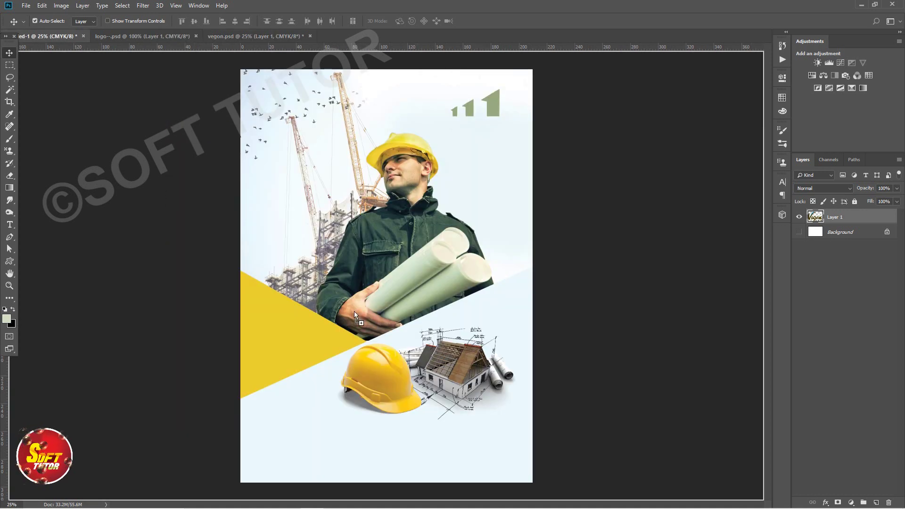
pyautogui.moveTo(54, 38); pyautogui.dragTo(420, 353)
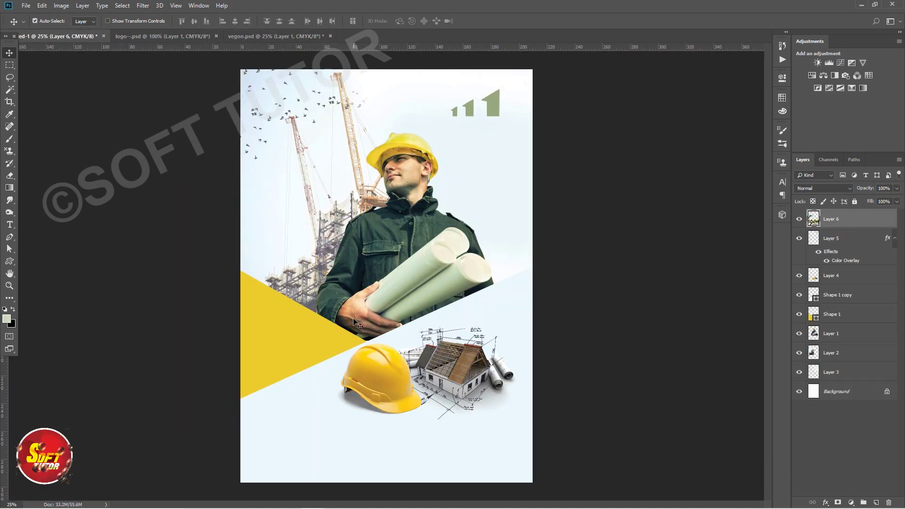
# - Shrink the Vegon logo to roughly a quarter size and place it over the yellow triangle
pyautogui.hotkey('ctrl', 't')
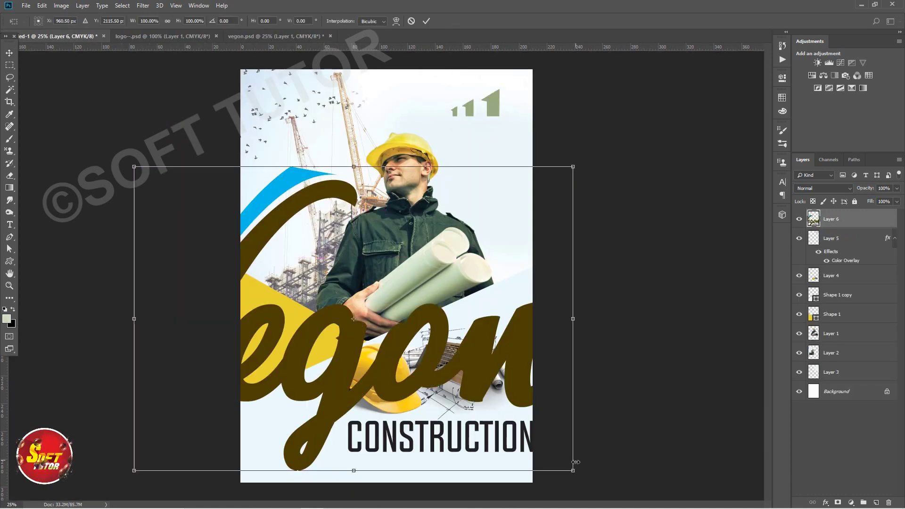
pyautogui.moveTo(573, 472); pyautogui.dragTo(400, 363)
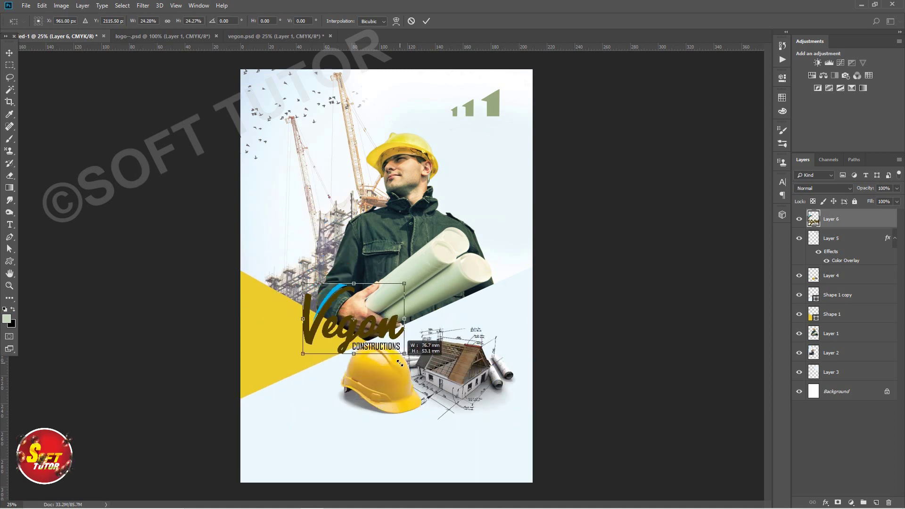
pyautogui.press('Return')
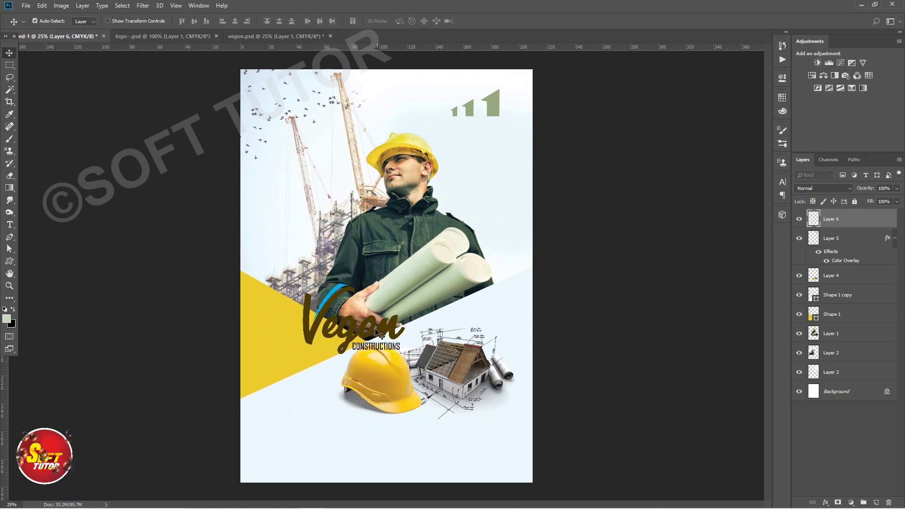
pyautogui.moveTo(372, 333); pyautogui.dragTo(317, 353)
pyautogui.hotkey('ctrl', 't')
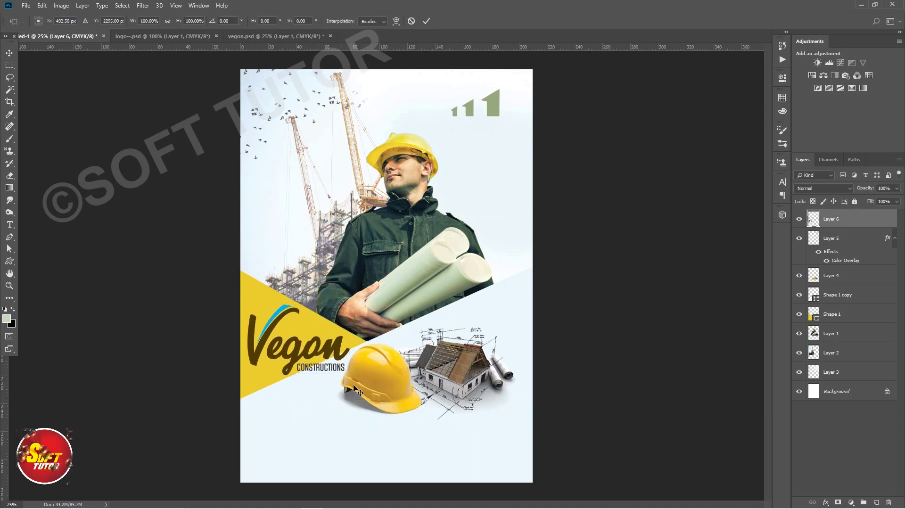
pyautogui.moveTo(349, 377); pyautogui.dragTo(315, 351)
pyautogui.press('Return')
# - Move the logo to the bottom-left below the triangle and enlarge it about 150%
pyautogui.moveTo(281, 343)
pyautogui.mouseDown()
pyautogui.moveTo(290, 347)
pyautogui.moveTo(301, 450)
pyautogui.mouseUp()
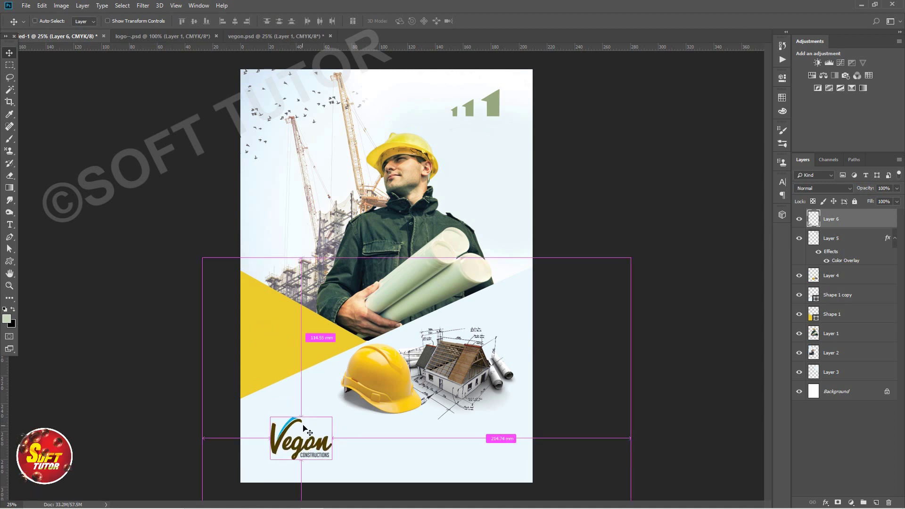
pyautogui.hotkey('ctrl', 't')
pyautogui.moveTo(348, 467); pyautogui.dragTo(362, 480)
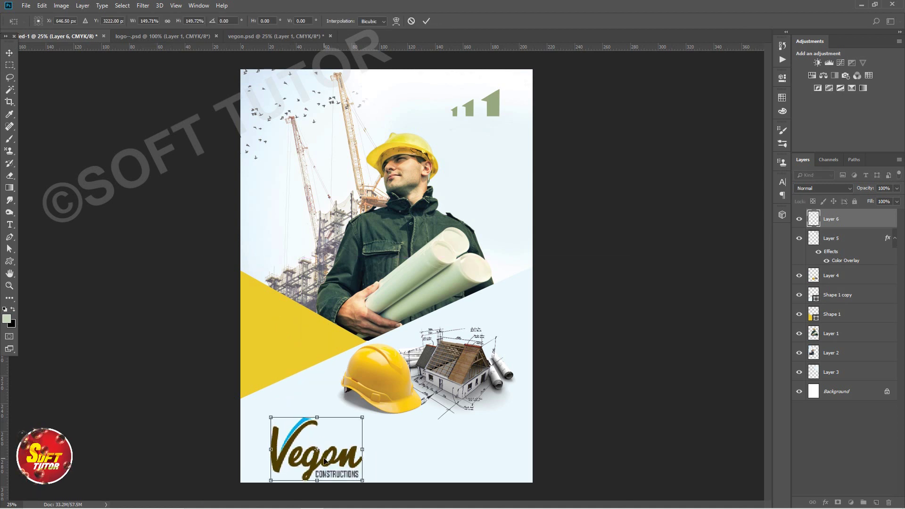
pyautogui.moveTo(323, 457); pyautogui.dragTo(319, 447)
pyautogui.press('Return')
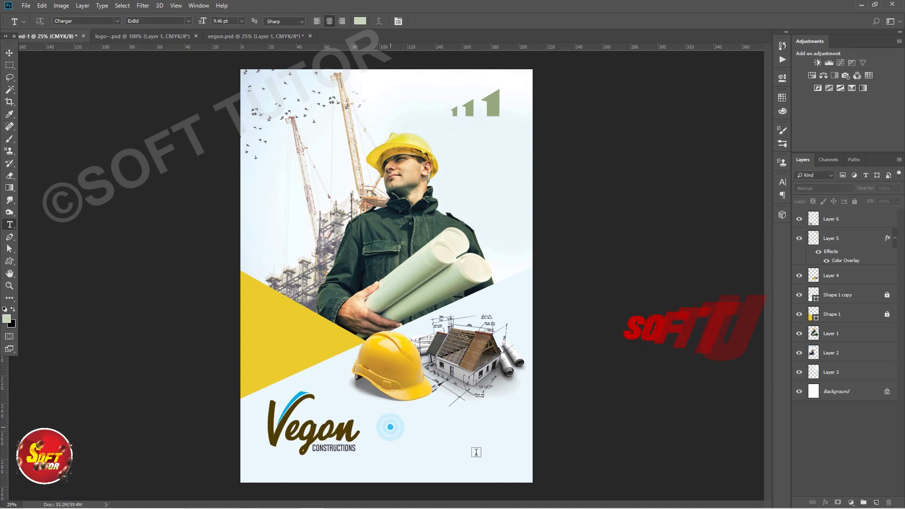
# - Paste the services and contact text beside the logo, left-aligned and coloured black
pyautogui.click(390, 426)
pyautogui.hotkey('ctrl', 'v')
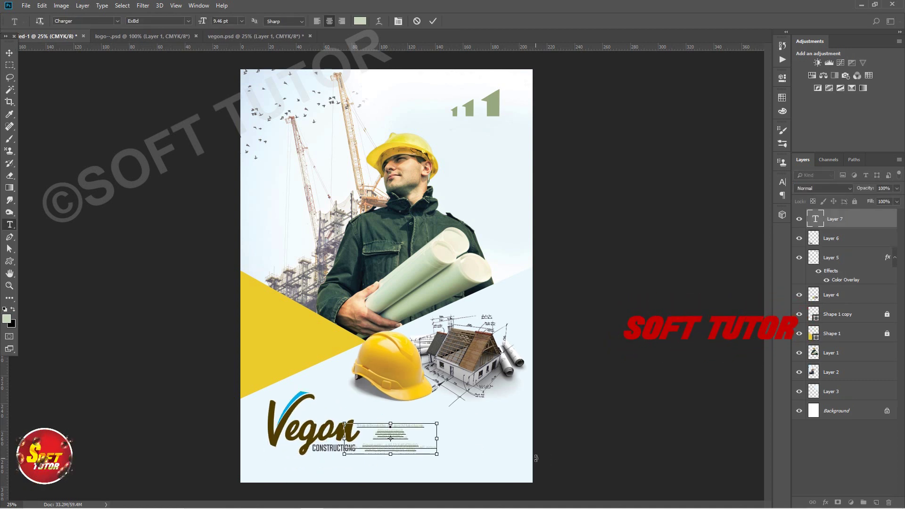
pyautogui.hotkey('ctrl', 'shift', 'l')
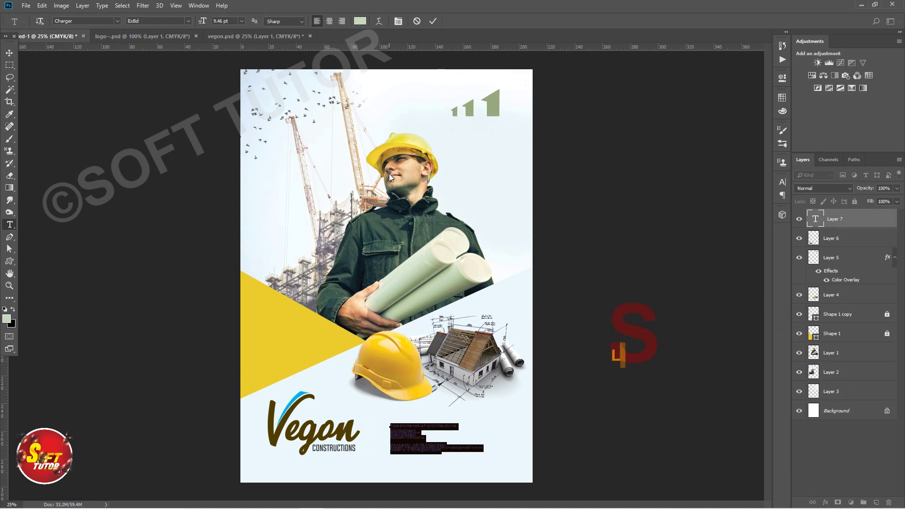
pyautogui.click(361, 21)
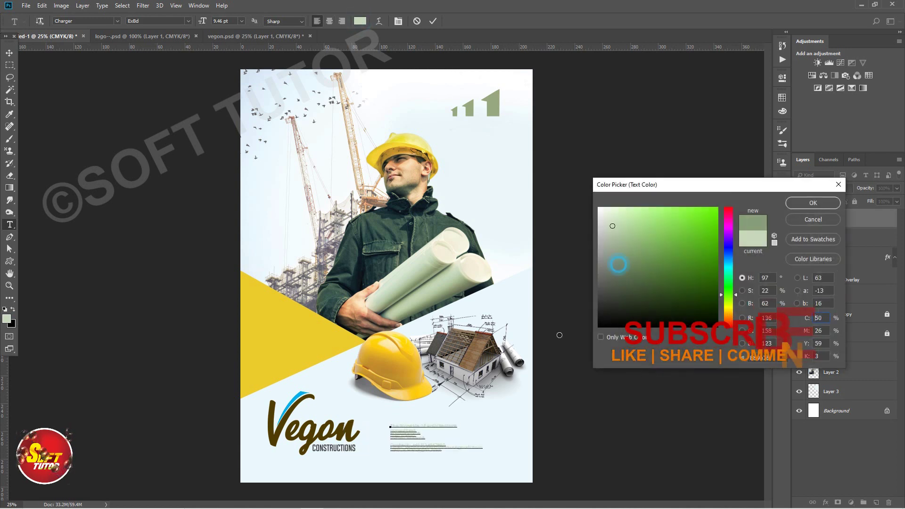
pyautogui.click(813, 202)
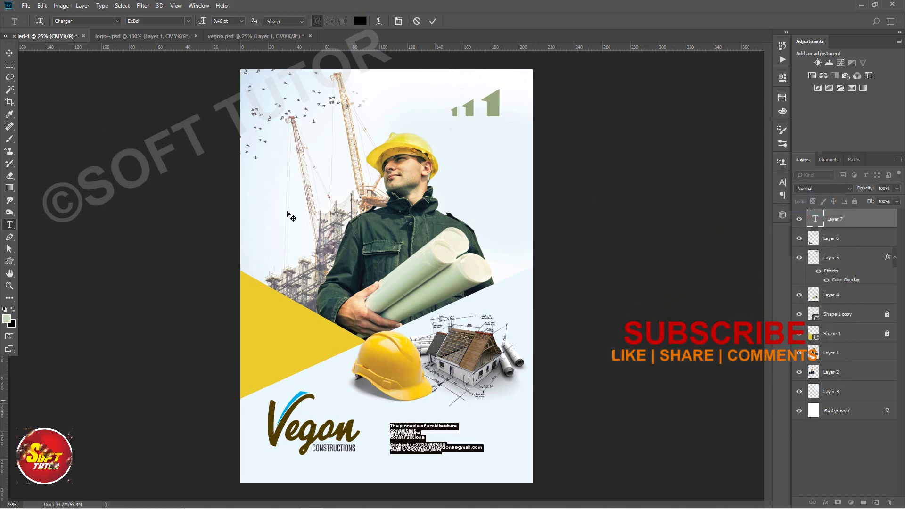
pyautogui.click(9, 56)
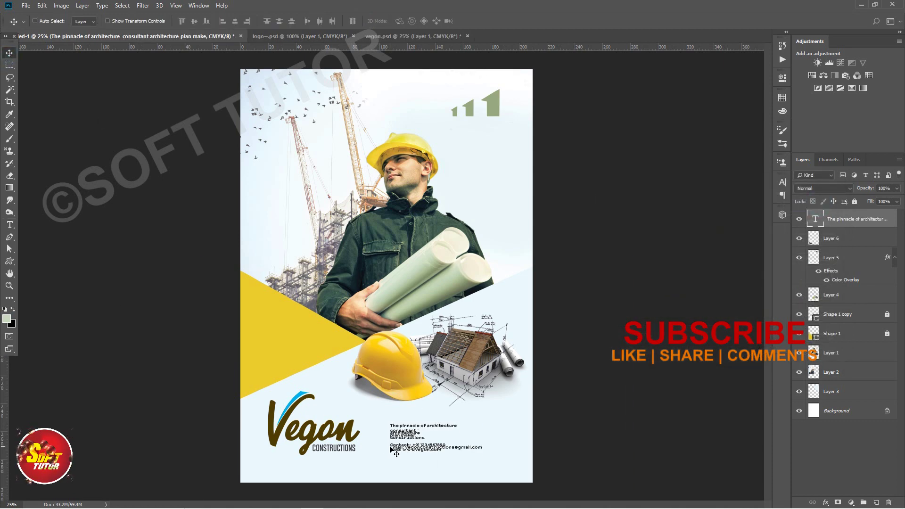
# - Move the contact text block lower and delete its first line, 'The pinnacle of architecture'
pyautogui.scroll(5, 418, 332)
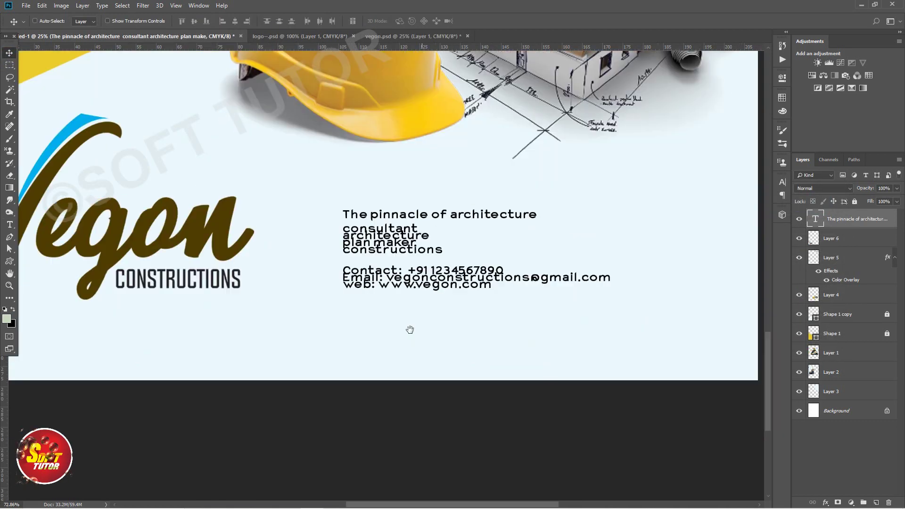
pyautogui.moveTo(425, 286); pyautogui.dragTo(430, 342)
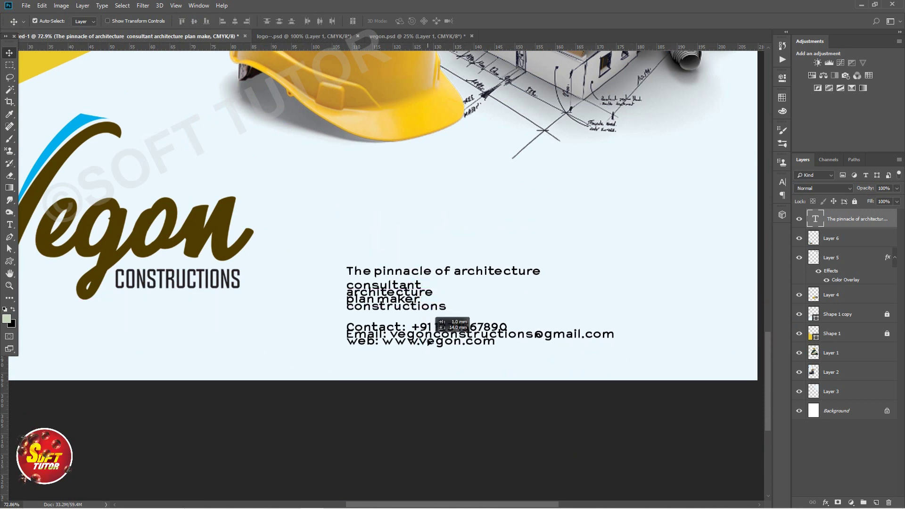
pyautogui.press('t')
pyautogui.click(356, 271)
pyautogui.doubleClick(356, 270)
pyautogui.keyDown('shift'); pyautogui.click(542, 271); pyautogui.keyUp('shift')
pyautogui.press('BackSpace')
pyautogui.press('ctrl')
pyautogui.hotkey('ctrl', 'Return')
# - Zoom out to the poster's top and place a text insertion point under the green bars
pyautogui.hotkey('ctrl', '-')
pyautogui.hotkey('ctrl', '-')
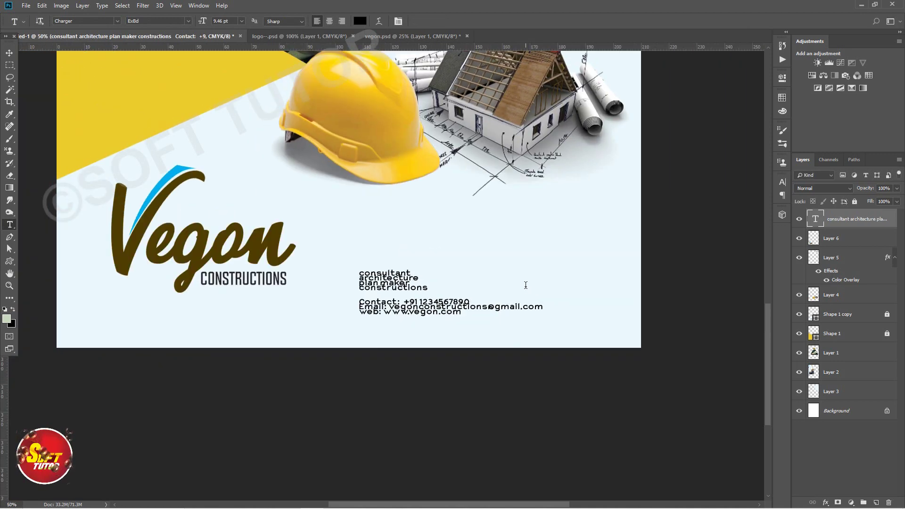
pyautogui.moveTo(558, 184); pyautogui.dragTo(552, 406)
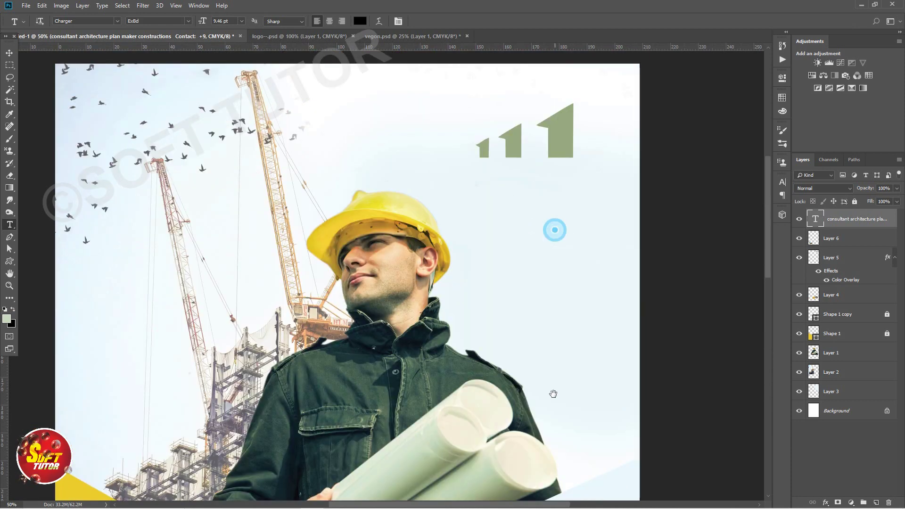
pyautogui.click(465, 222)
# - Paste the tagline 'The pinnacle of architecture' and set its font to One Stroke Script LET
pyautogui.write('The pinnacle of architecture')
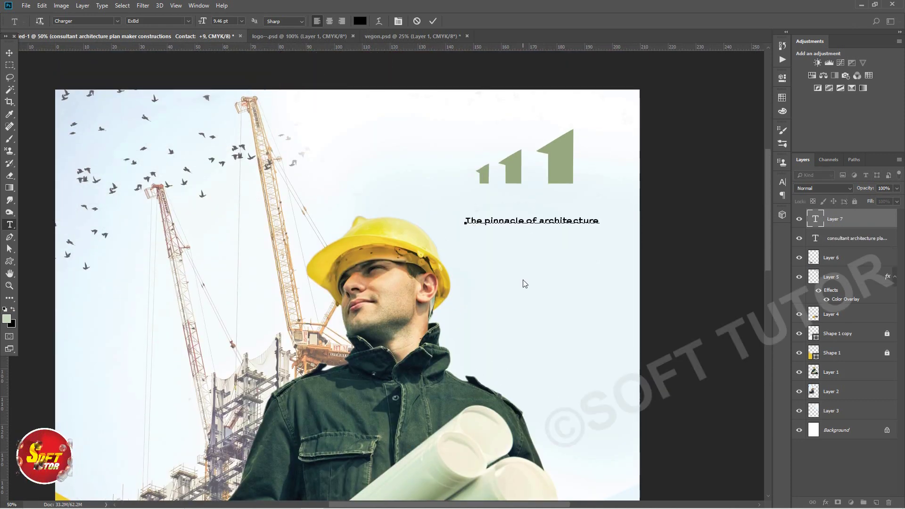
pyautogui.hotkey('ctrl', 'a')
pyautogui.click(782, 182)
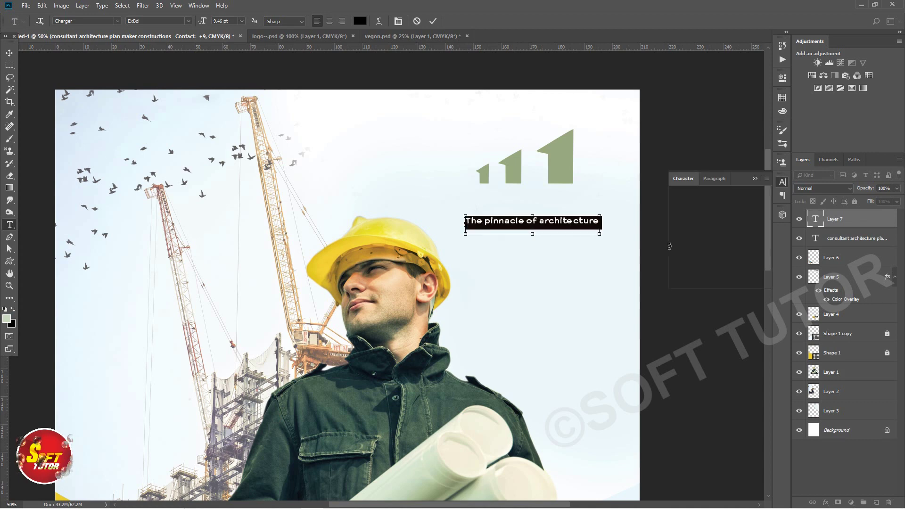
pyautogui.click(726, 194)
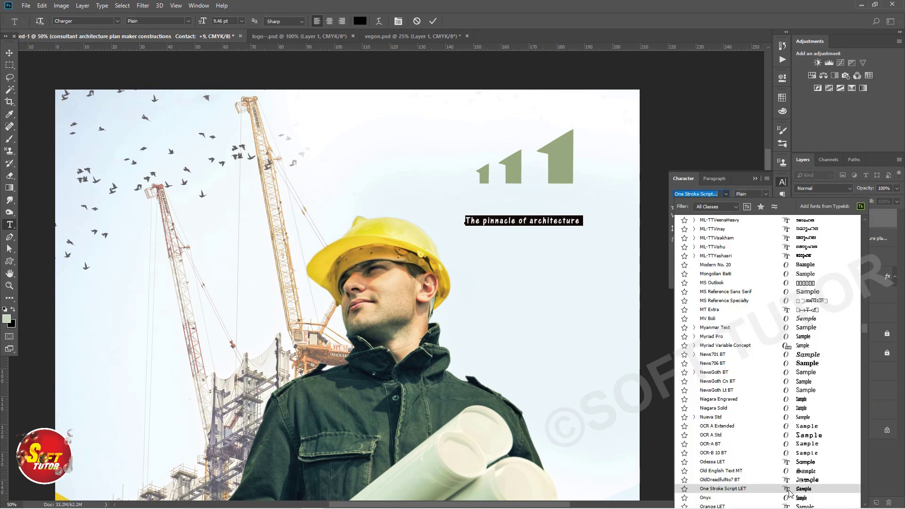
pyautogui.click(788, 490)
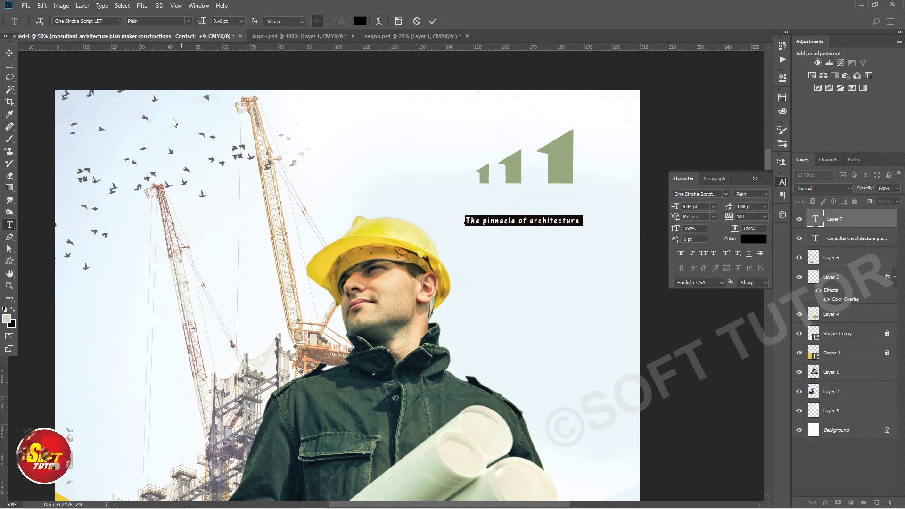
pyautogui.click(10, 53)
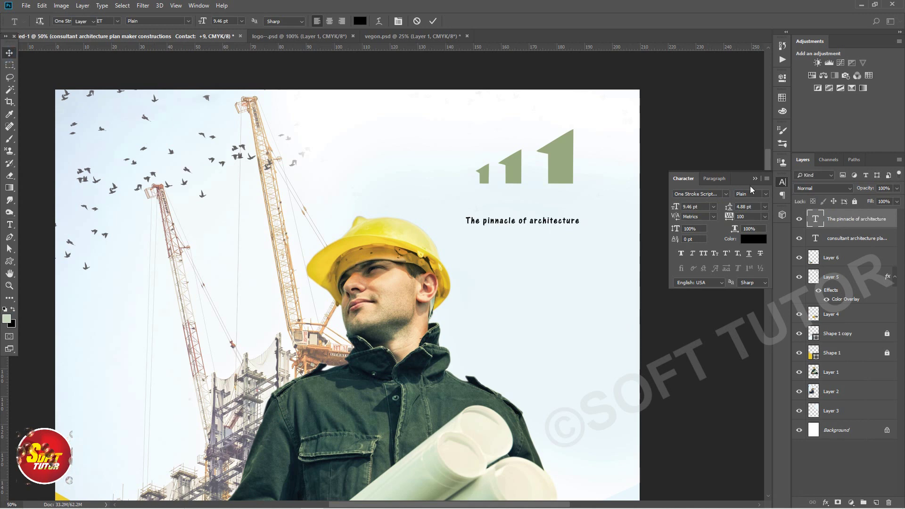
# - Enlarge the tagline to about 111%, then view the whole poster
pyautogui.moveTo(355, 171)
pyautogui.mouseDown()
pyautogui.moveTo(551, 200)
pyautogui.moveTo(443, 261)
pyautogui.moveTo(445, 190)
pyautogui.mouseUp()
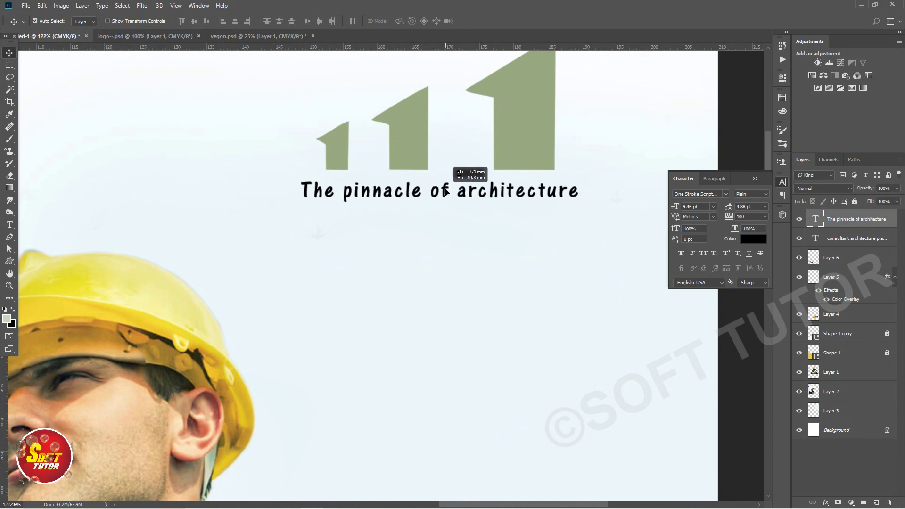
pyautogui.hotkey('ctrl', '-')
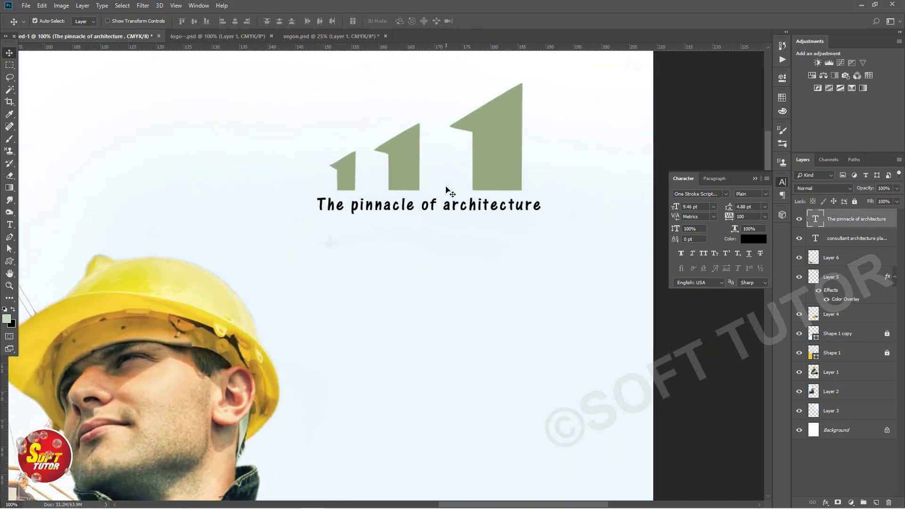
pyautogui.hotkey('ctrl', '-')
pyautogui.hotkey('ctrl', '-')
pyautogui.moveTo(278, 359); pyautogui.dragTo(366, 248)
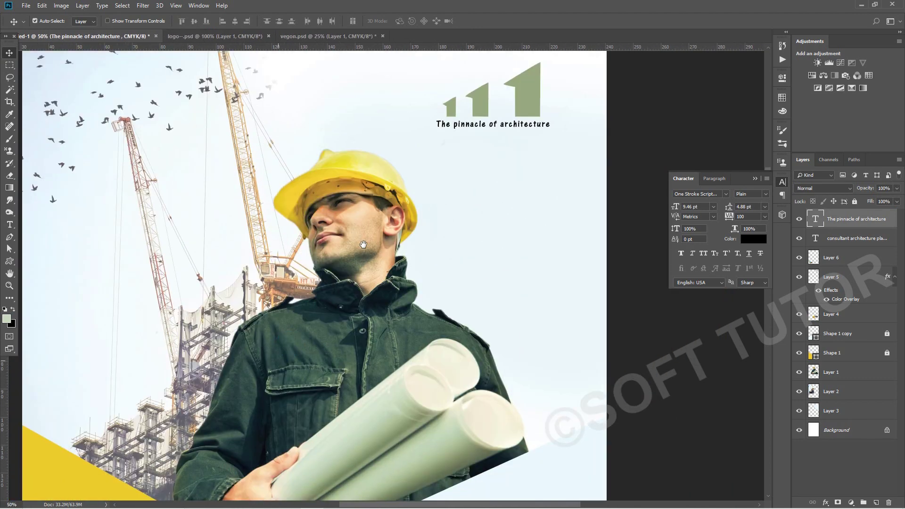
pyautogui.hotkey('ctrl', '-')
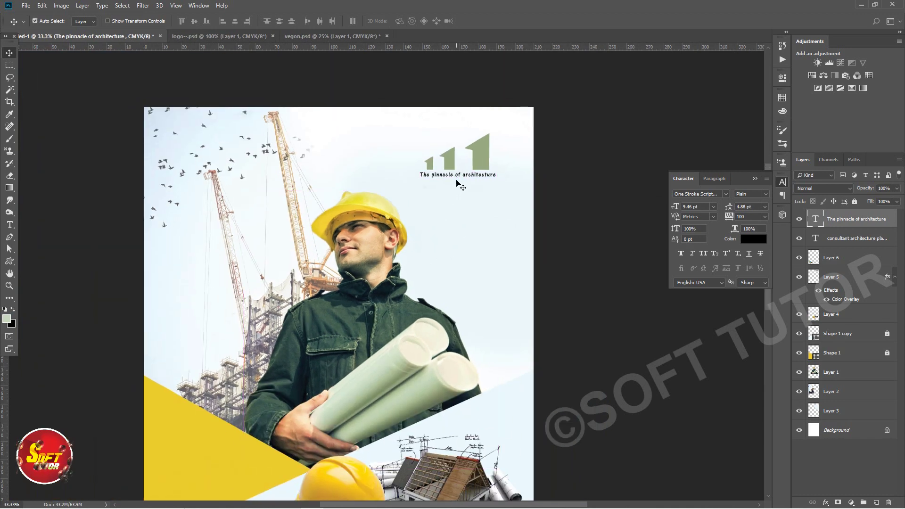
pyautogui.hotkey('ctrl', 't')
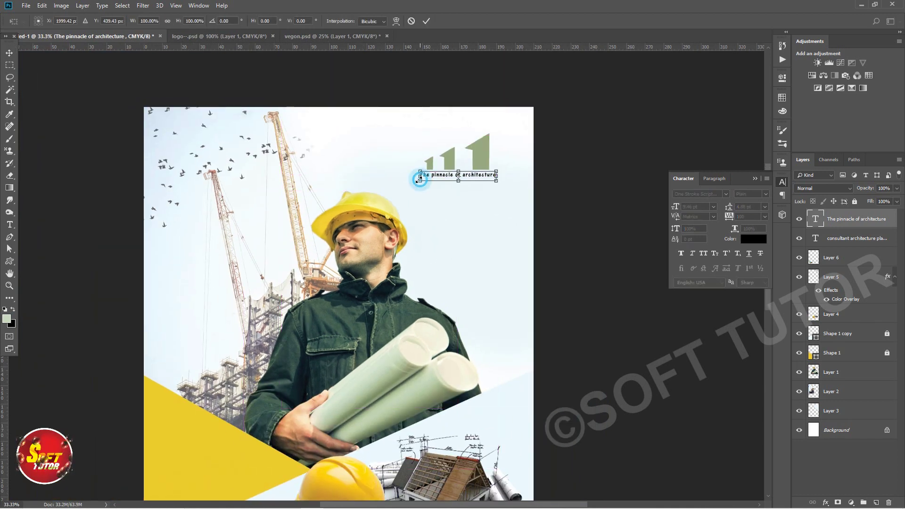
pyautogui.moveTo(419, 178); pyautogui.dragTo(411, 180)
pyautogui.press('Return')
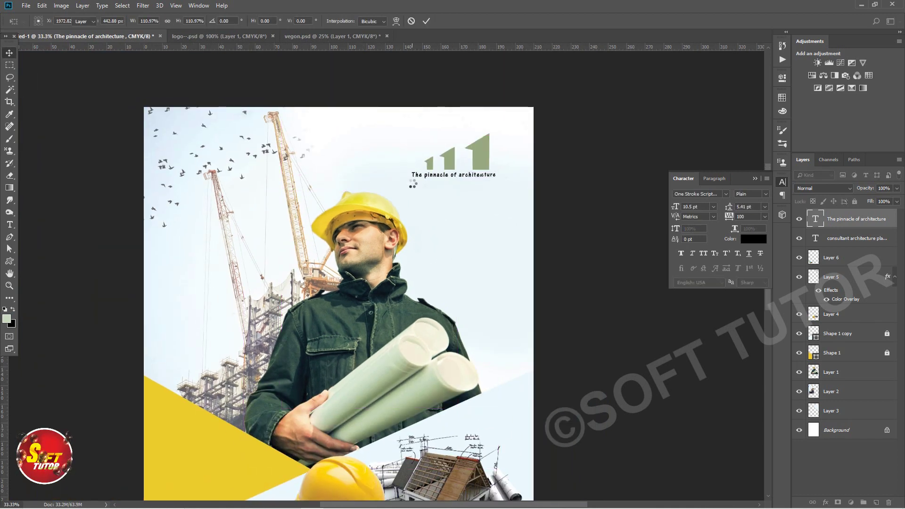
pyautogui.hotkey('ctrl', '-')
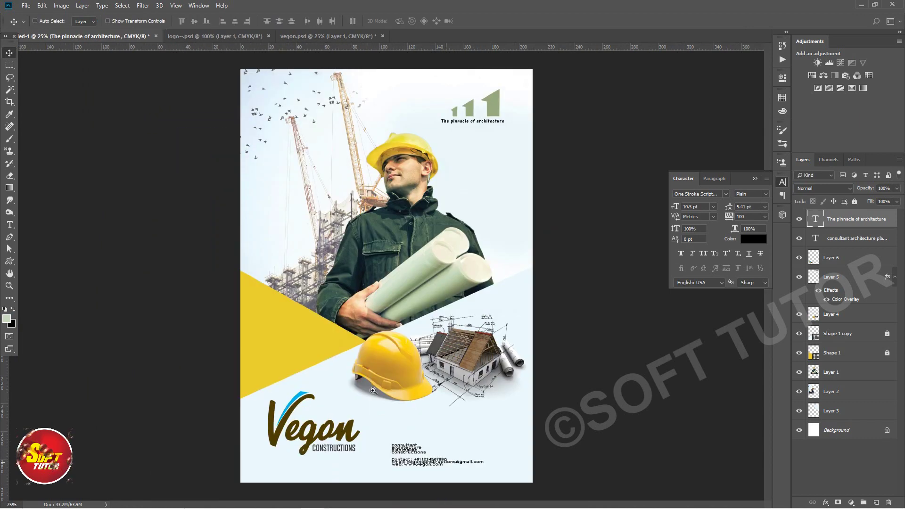
pyautogui.scroll(5, 424, 365)
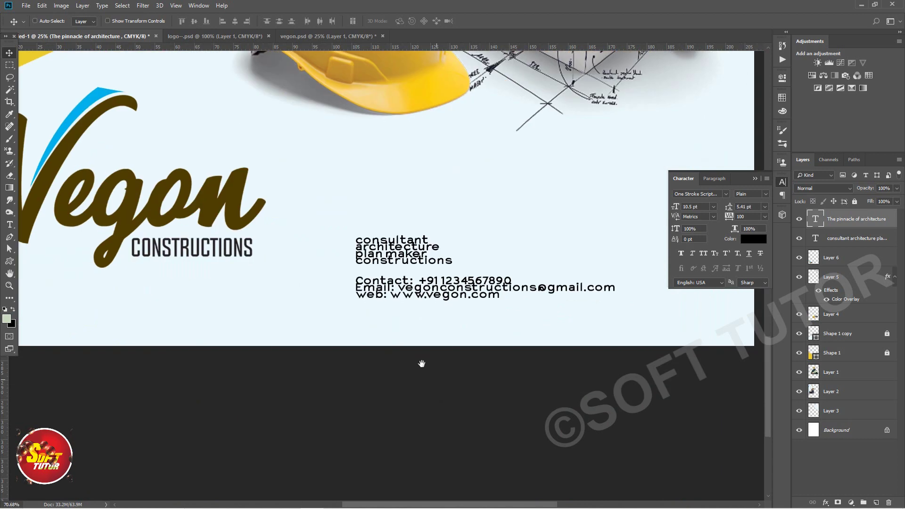
# - Cut the consultant/architecture/plan maker/constructions lines from the contact block and paste them into a new text box above
pyautogui.moveTo(424, 365); pyautogui.dragTo(389, 329)
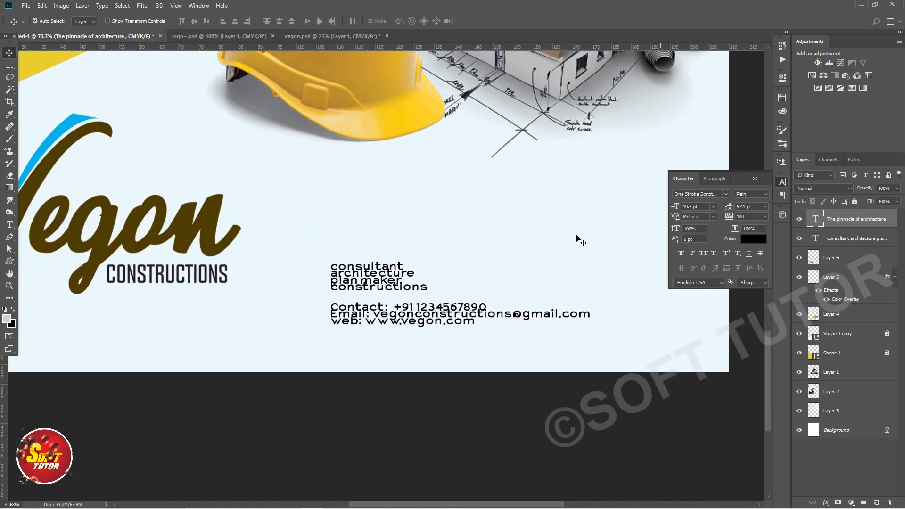
pyautogui.doubleClick(346, 274)
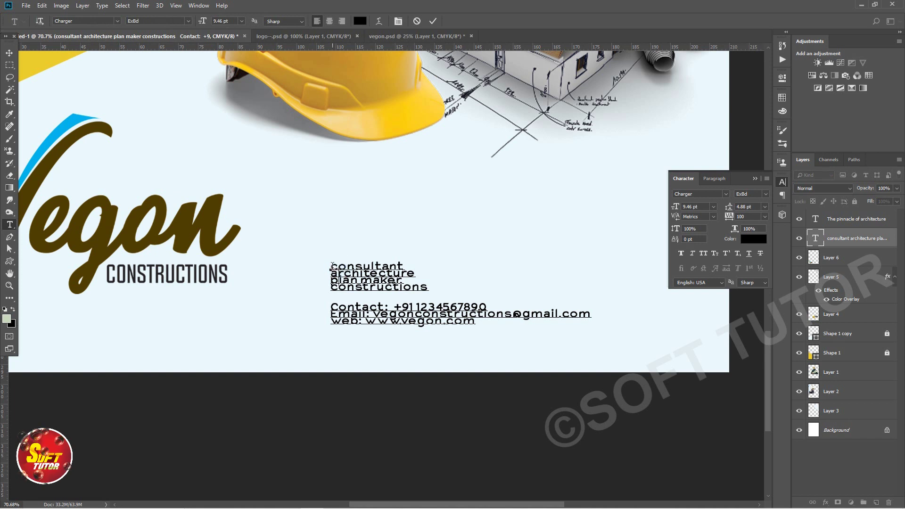
pyautogui.moveTo(332, 267); pyautogui.dragTo(435, 290)
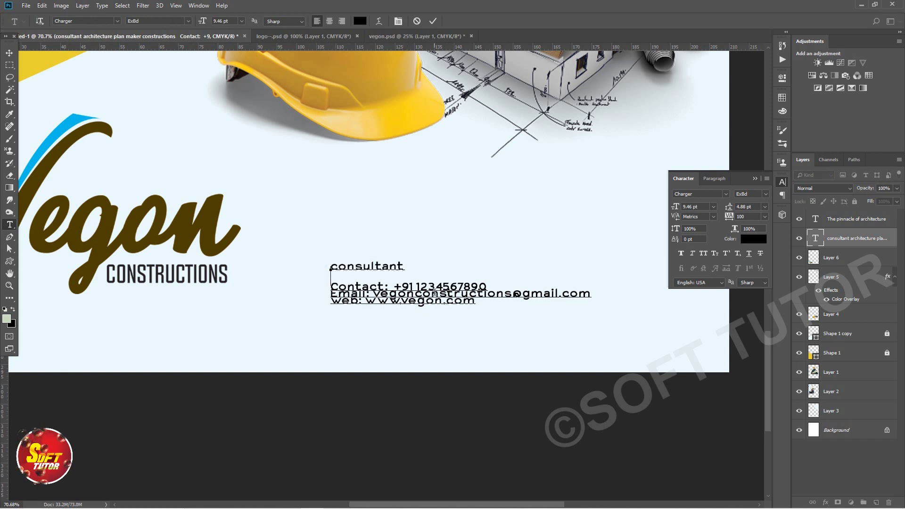
pyautogui.click(357, 264)
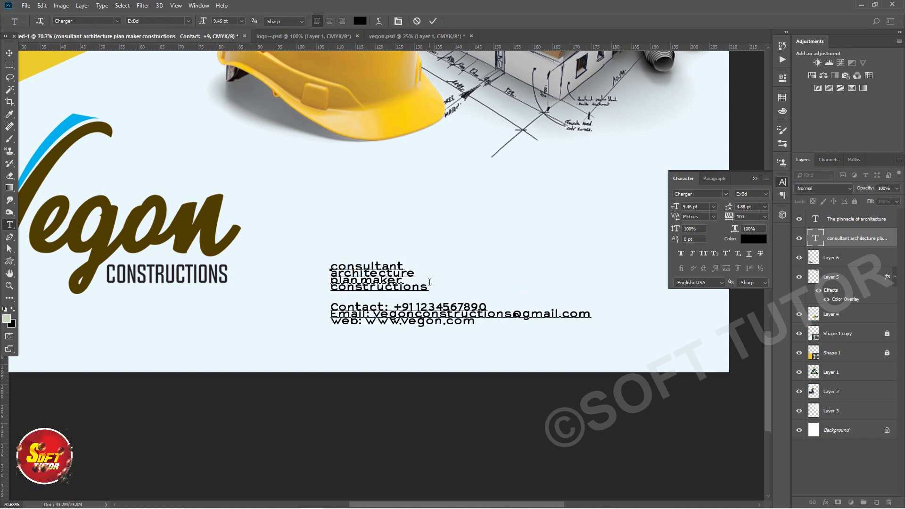
pyautogui.moveTo(428, 286); pyautogui.dragTo(331, 264)
pyautogui.hotkey('ctrl', 'c')
pyautogui.press('BackSpace')
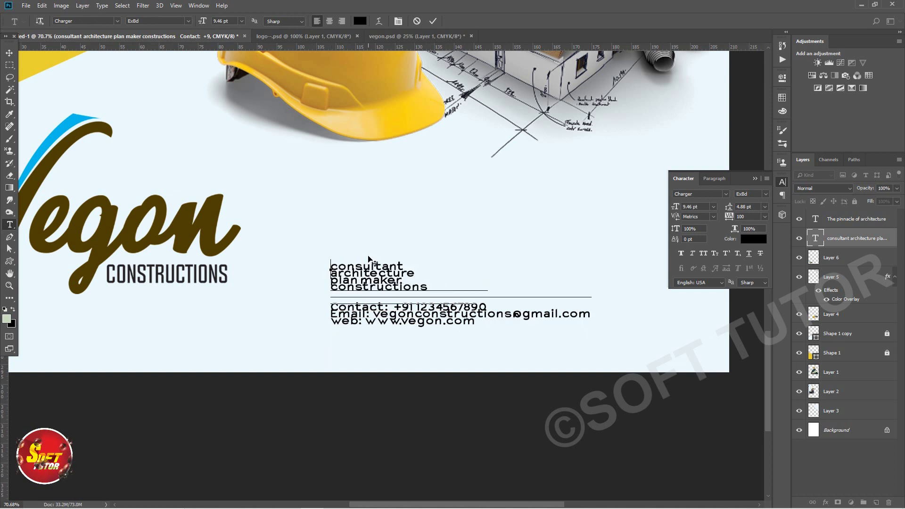
pyautogui.press('BackSpace')
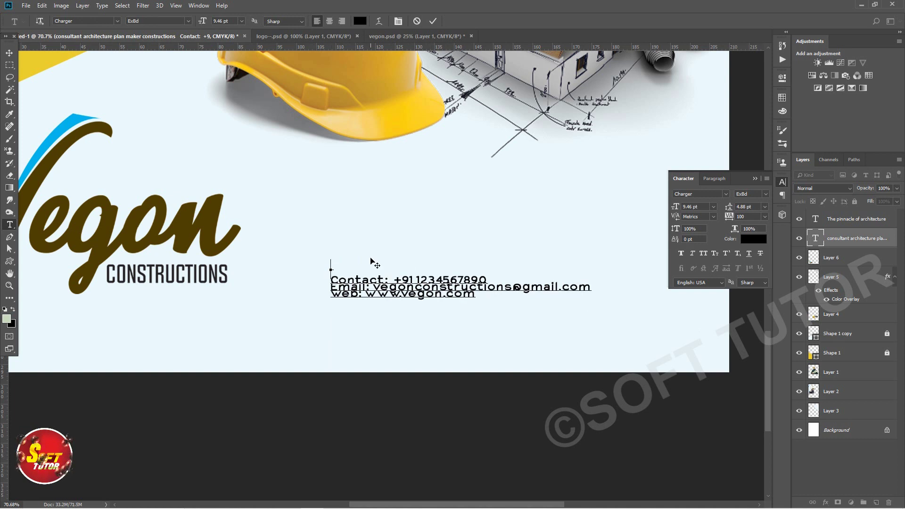
pyautogui.press('BackSpace')
pyautogui.click(391, 225)
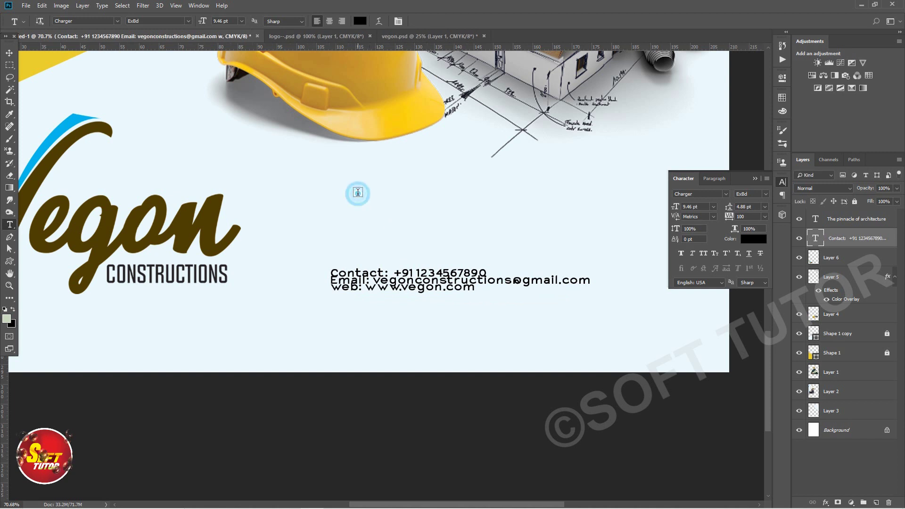
pyautogui.moveTo(358, 183); pyautogui.dragTo(455, 222)
pyautogui.hotkey('ctrl', 'v')
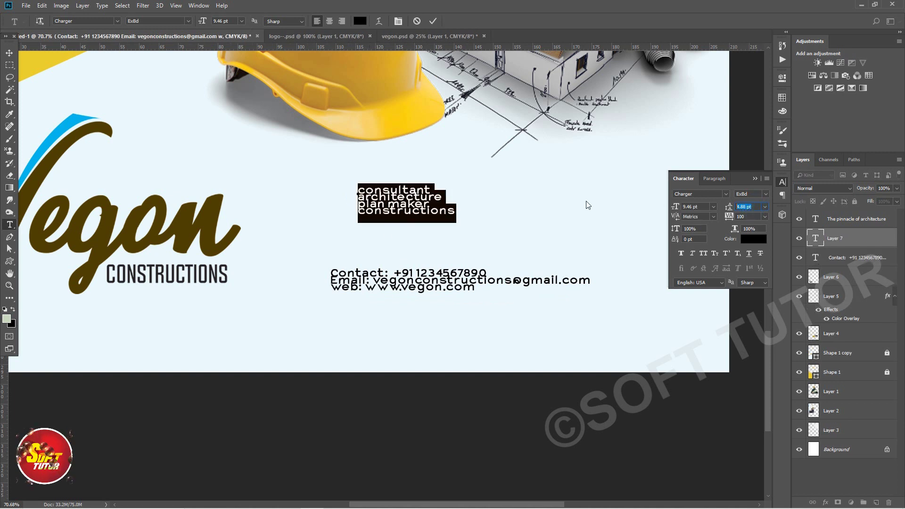
# - Set the service text to Auto leading, tracking 100 and All Caps
pyautogui.click(764, 209)
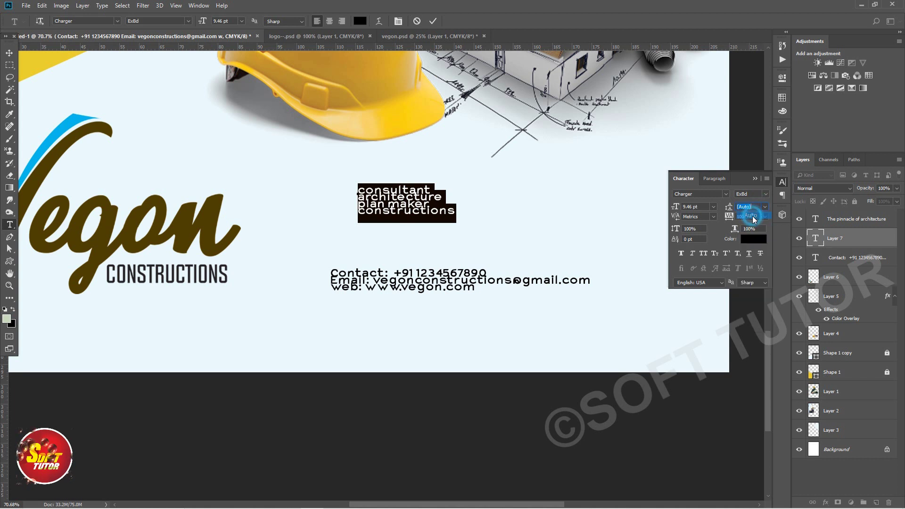
pyautogui.click(752, 217)
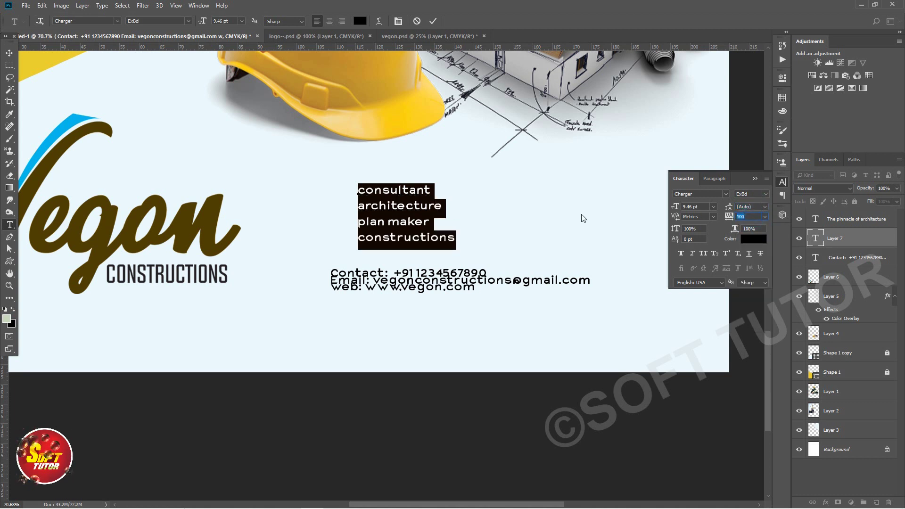
pyautogui.press('Tab')
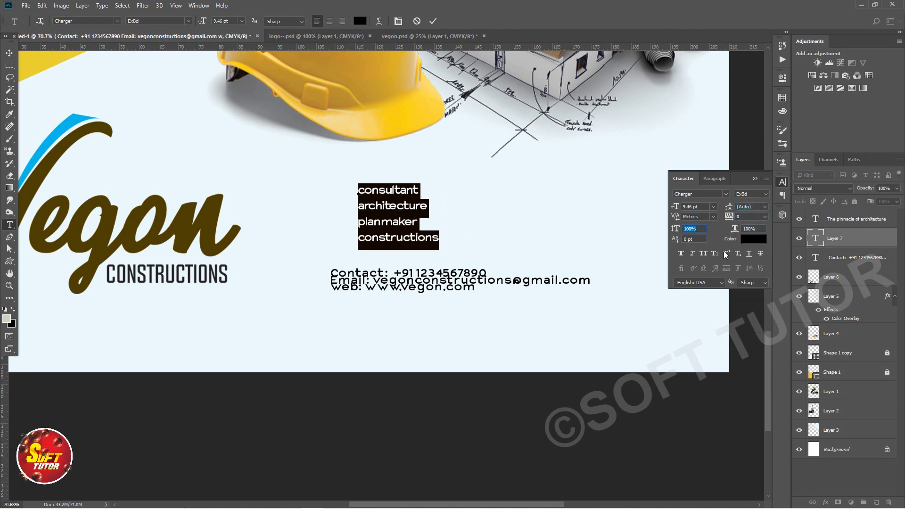
pyautogui.write('100')
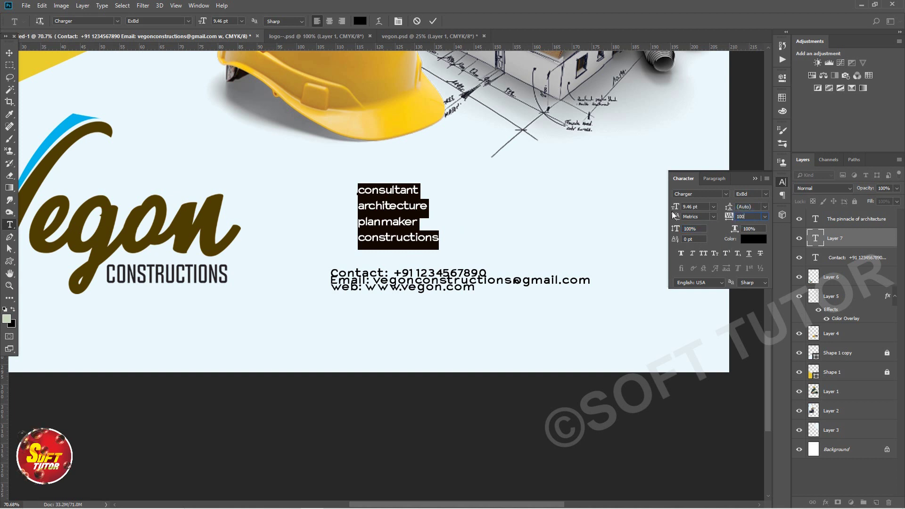
pyautogui.press('Return')
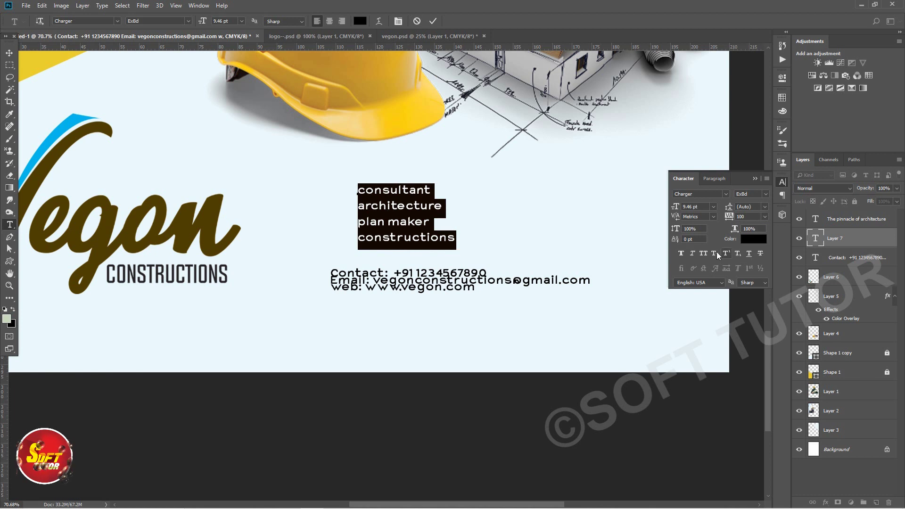
pyautogui.click(703, 254)
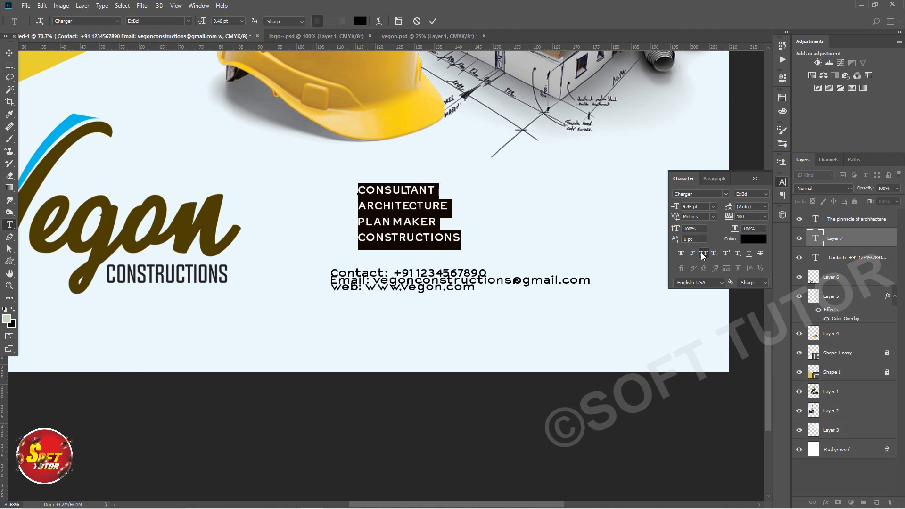
# - Split the services into two text layers: CONSULTANT ARCHITECTURE and PLAN MAKER CONSTRUCTIONS
pyautogui.click(398, 206)
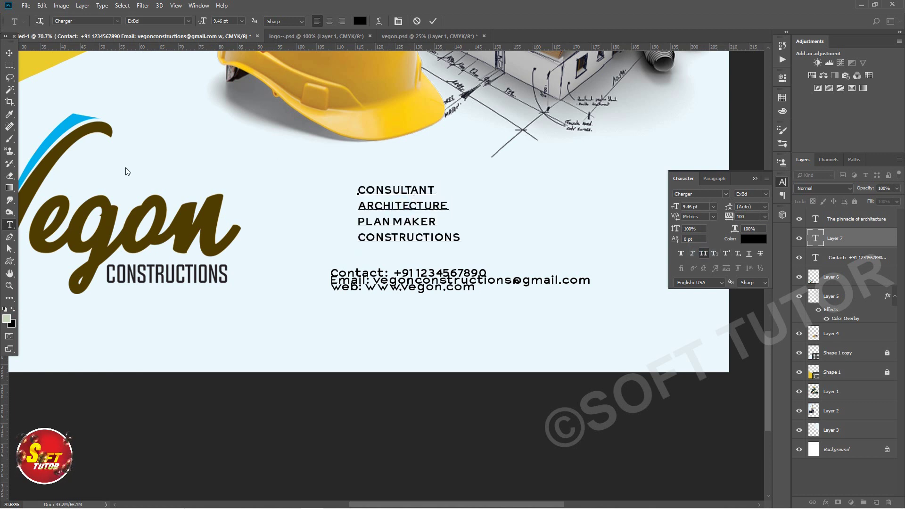
pyautogui.moveTo(360, 220); pyautogui.dragTo(479, 241)
pyautogui.hotkey('ctrl', 'c')
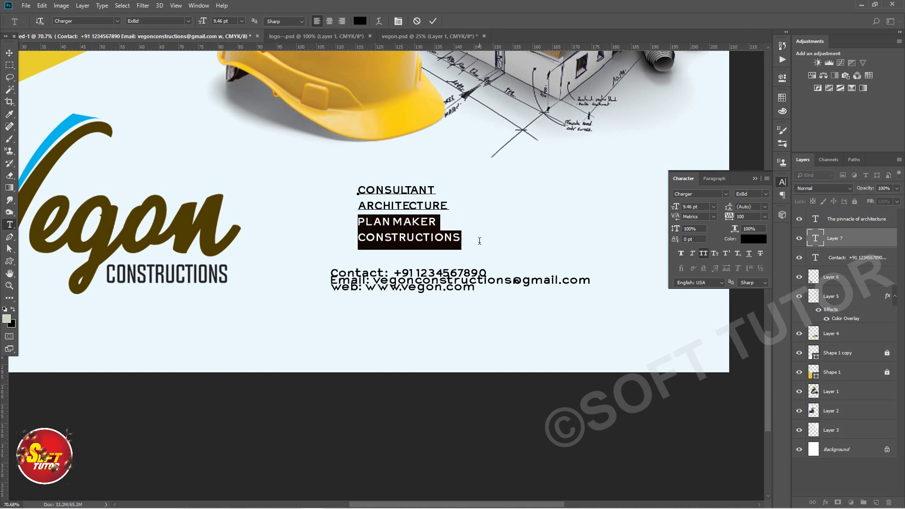
pyautogui.press('BackSpace')
pyautogui.hotkey('ctrl', 'Return')
pyautogui.click(492, 195)
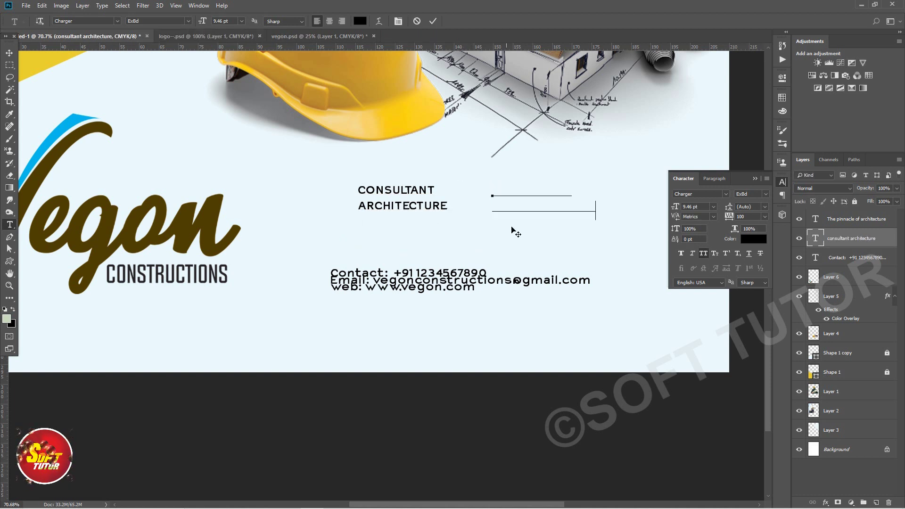
pyautogui.hotkey('ctrl', 'v')
pyautogui.hotkey('ctrl', 'Return')
# - Place the two service columns side by side, lower them, and scale both to about 135%
pyautogui.press('v')
pyautogui.moveTo(511, 210); pyautogui.dragTo(479, 208)
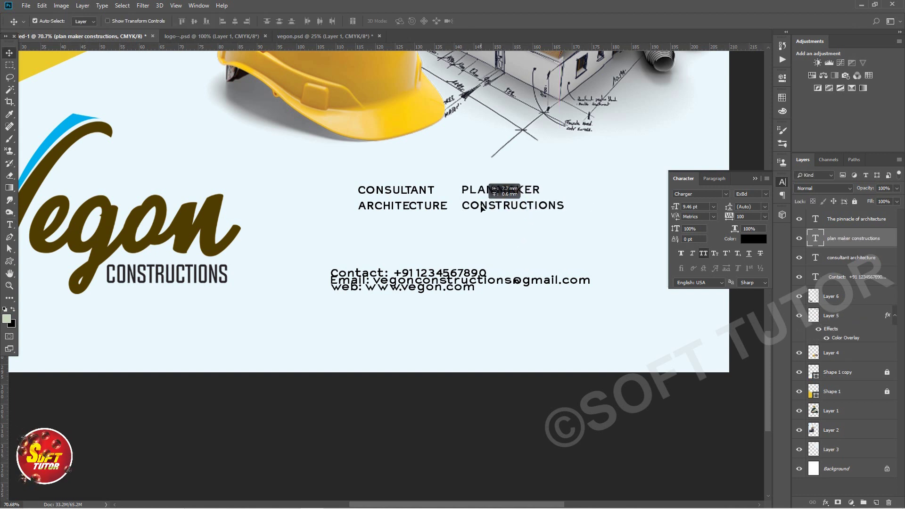
pyautogui.moveTo(422, 188)
pyautogui.mouseDown()
pyautogui.moveTo(423, 231)
pyautogui.moveTo(403, 229)
pyautogui.mouseUp()
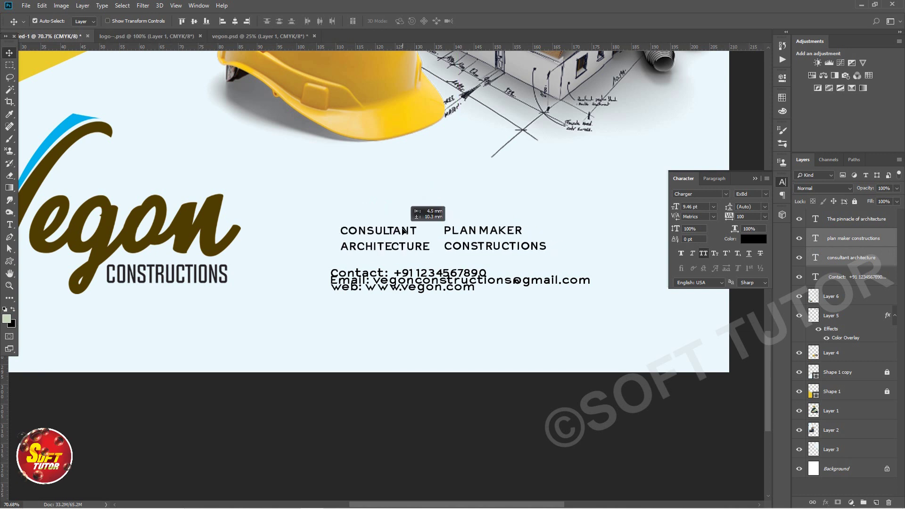
pyautogui.hotkey('ctrl', 't')
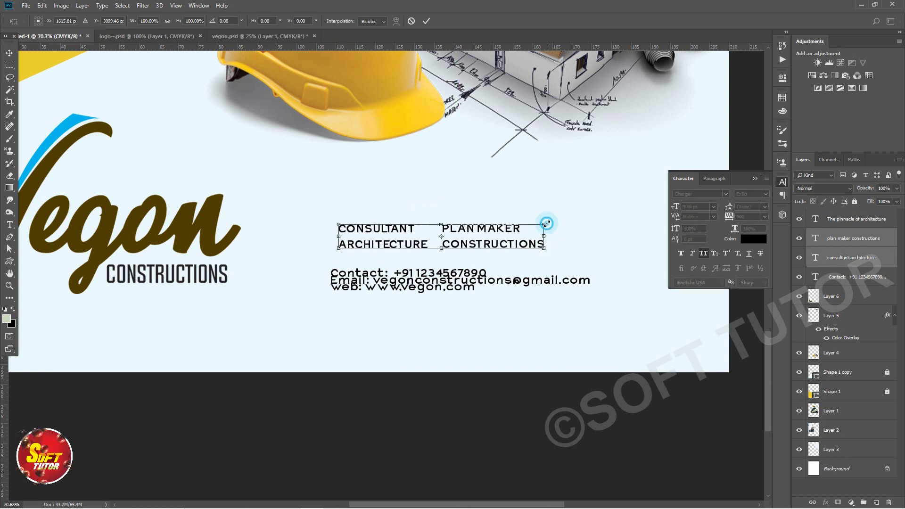
pyautogui.moveTo(547, 223); pyautogui.dragTo(617, 201)
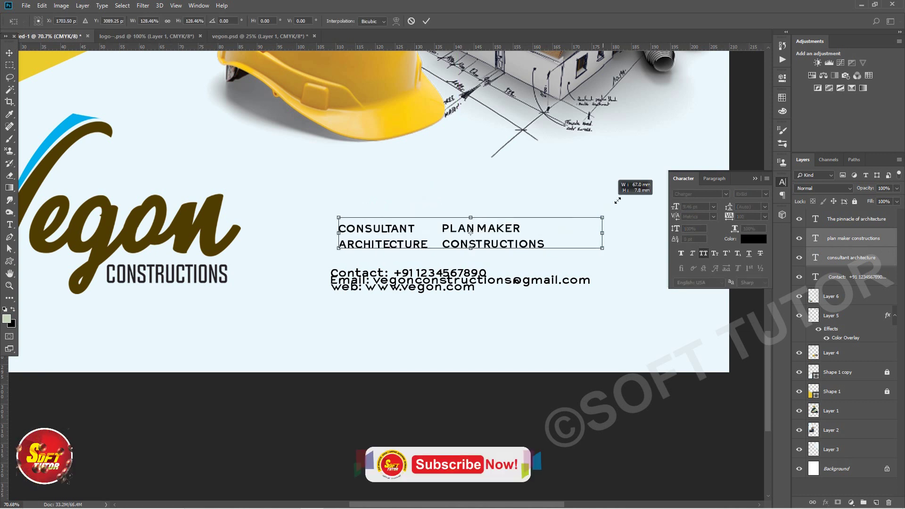
pyautogui.moveTo(616, 201); pyautogui.dragTo(627, 203)
pyautogui.press('Return')
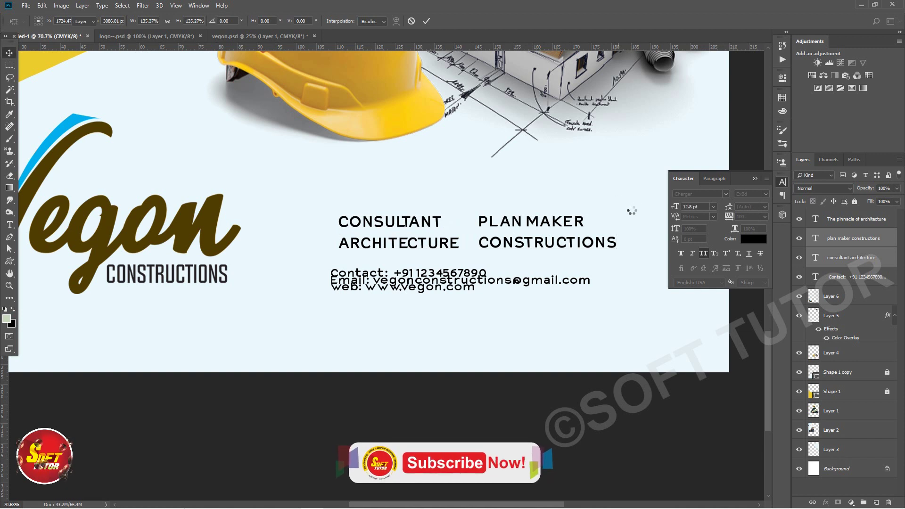
pyautogui.press('Right')
pyautogui.press('Right')
pyautogui.press('Right')
pyautogui.press('Right')
pyautogui.press('Right')
pyautogui.press('Right')
# - Shift PLAN MAKER CONSTRUCTIONS slightly right and move the contact details lower
pyautogui.click(537, 281)
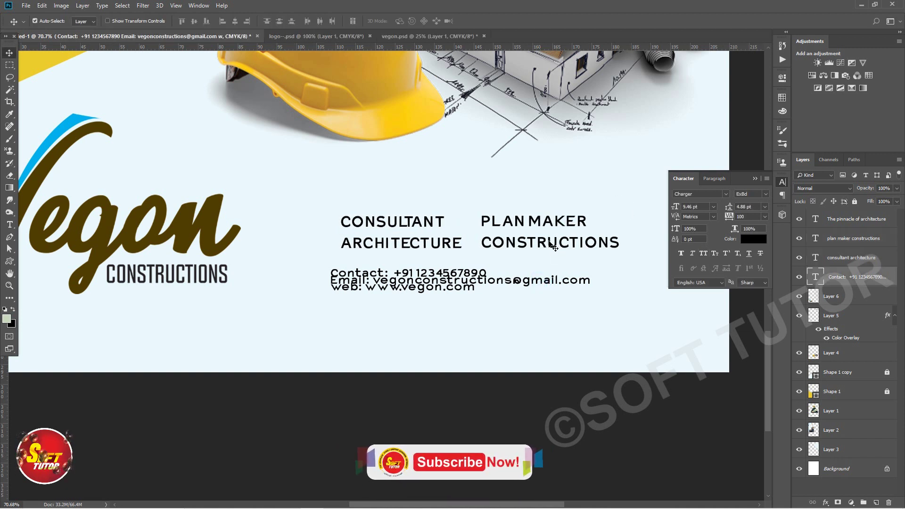
pyautogui.moveTo(540, 244); pyautogui.dragTo(547, 245)
pyautogui.click(461, 285)
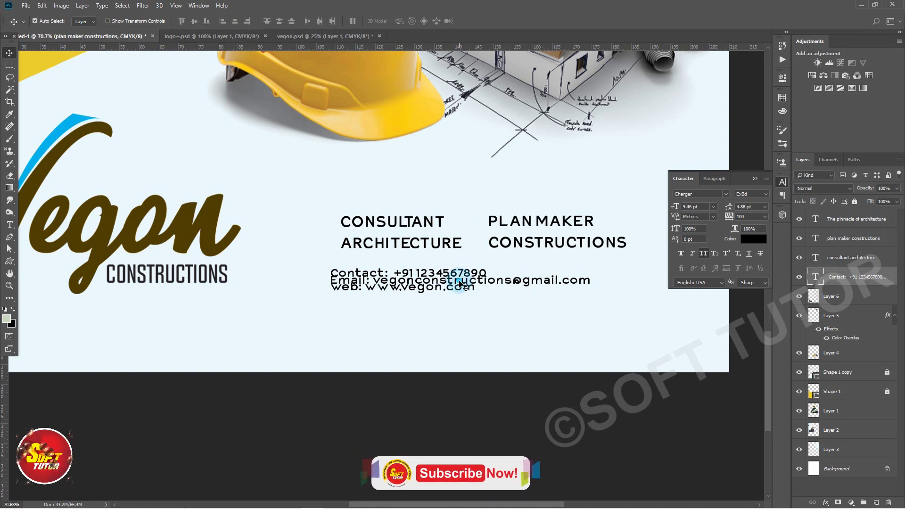
pyautogui.moveTo(461, 284); pyautogui.dragTo(454, 352)
pyautogui.click(353, 278)
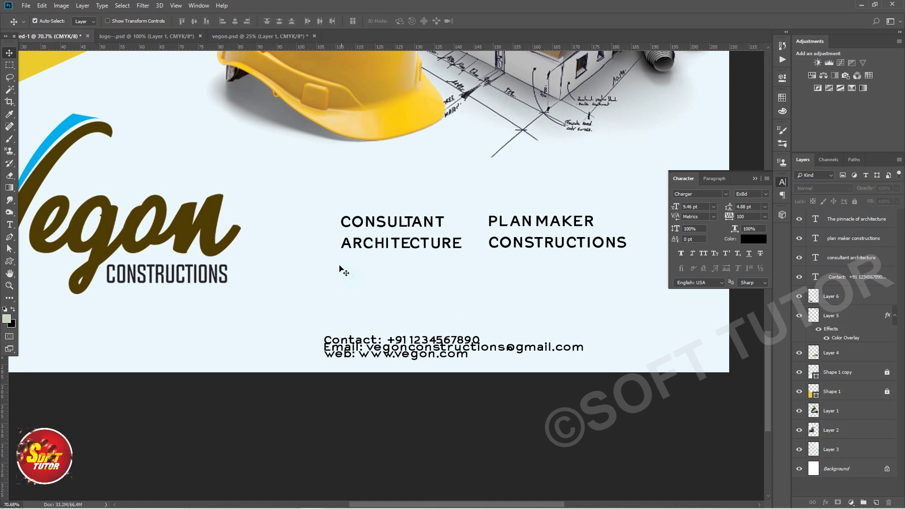
pyautogui.press('m')
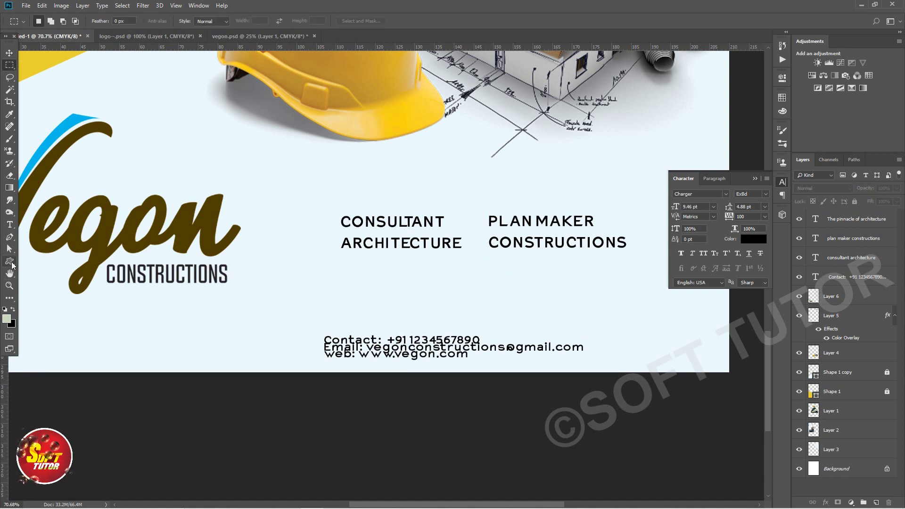
# - Draw a small yellow-filled, outline-free rectangle bar left of CONSULTANT
pyautogui.click(10, 261)
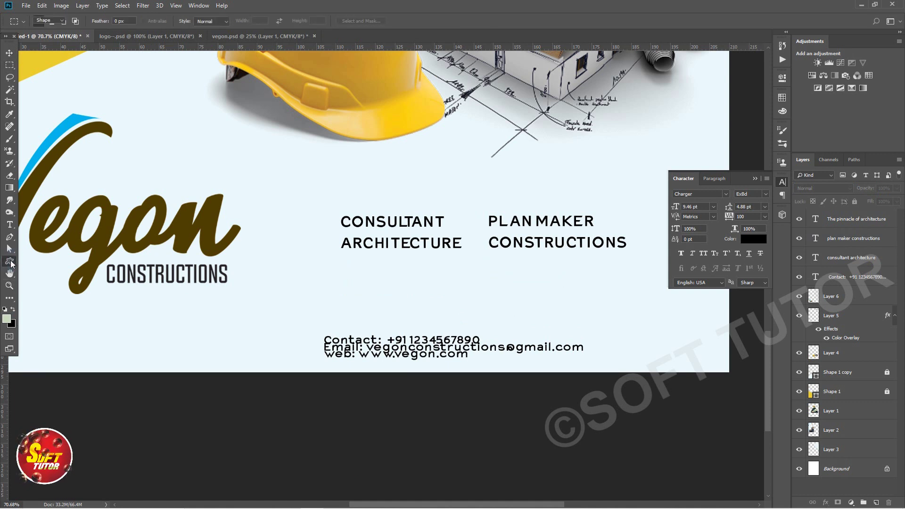
pyautogui.rightClick(10, 262)
pyautogui.click(33, 262)
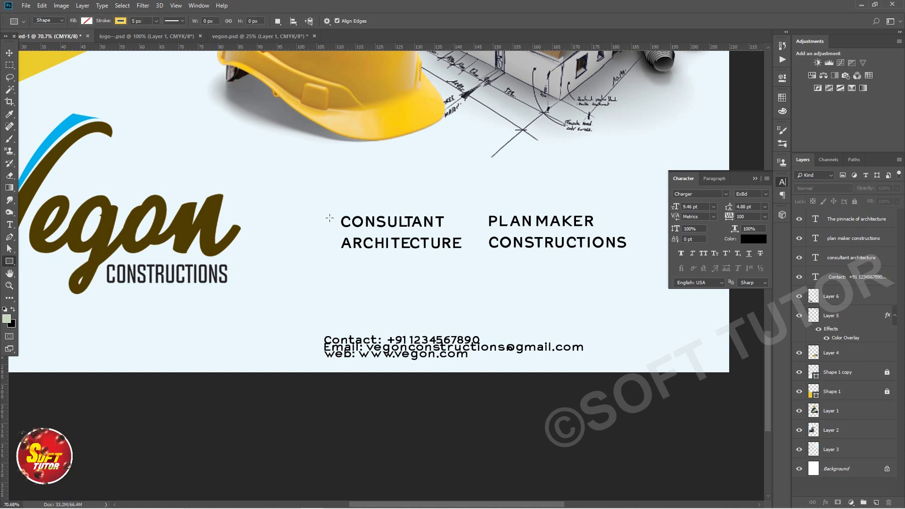
pyautogui.moveTo(328, 215); pyautogui.dragTo(332, 228)
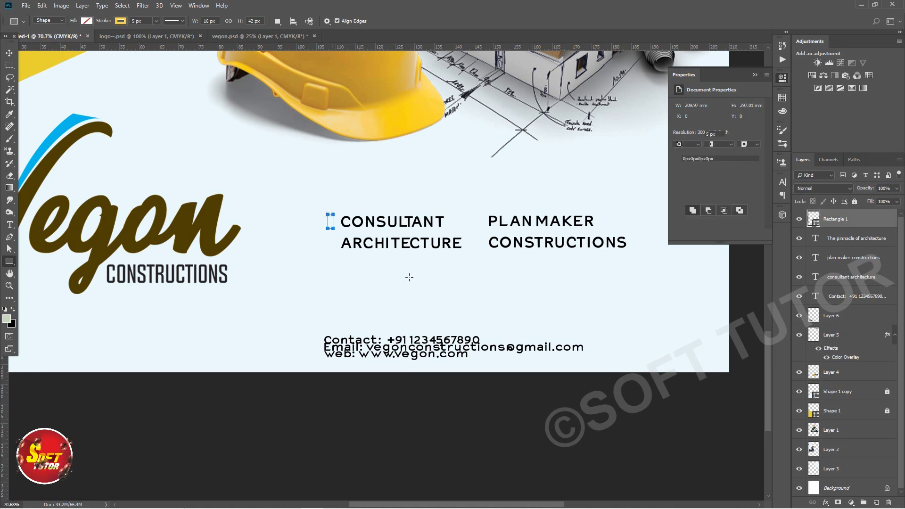
pyautogui.click(121, 20)
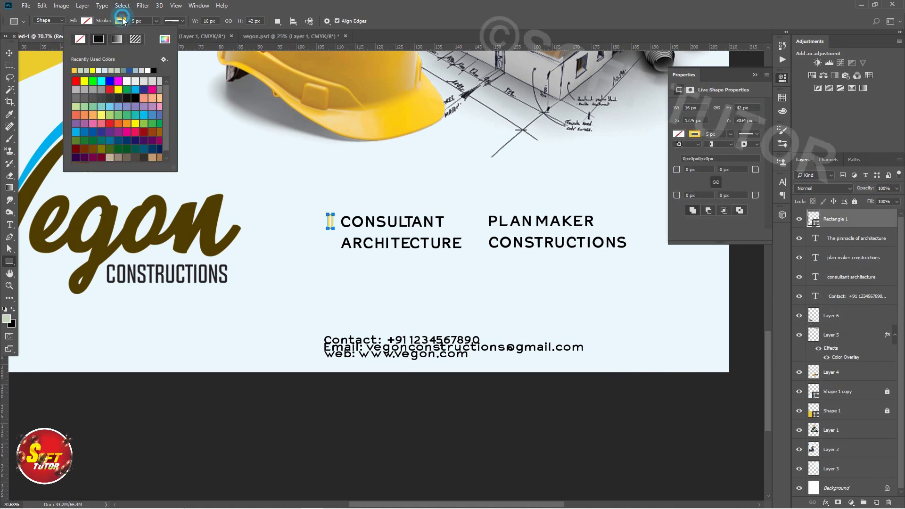
pyautogui.click(89, 20)
pyautogui.click(49, 81)
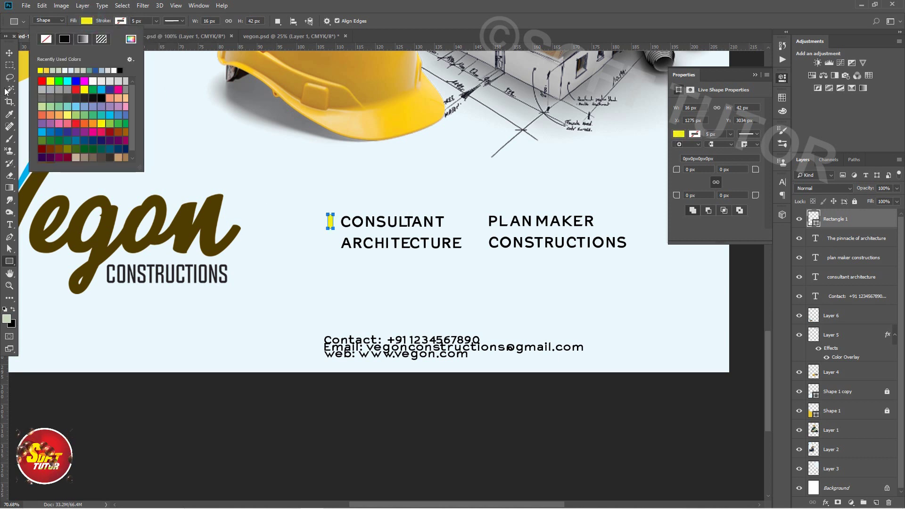
pyautogui.click(9, 53)
# - Recolour the bar with the poster's sampled yellow and duplicate it beside the other service lines
pyautogui.scroll(3, 297, 189)
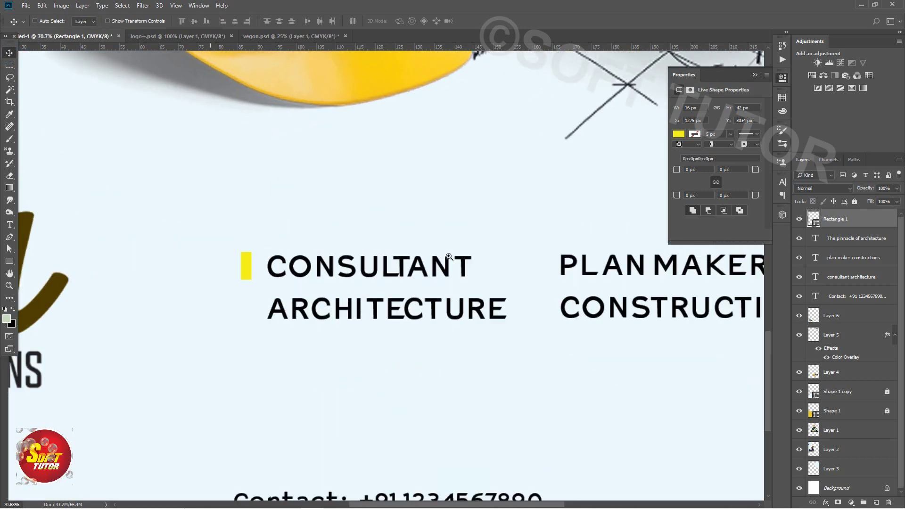
pyautogui.moveTo(355, 219); pyautogui.dragTo(360, 214)
pyautogui.moveTo(250, 259); pyautogui.dragTo(259, 259)
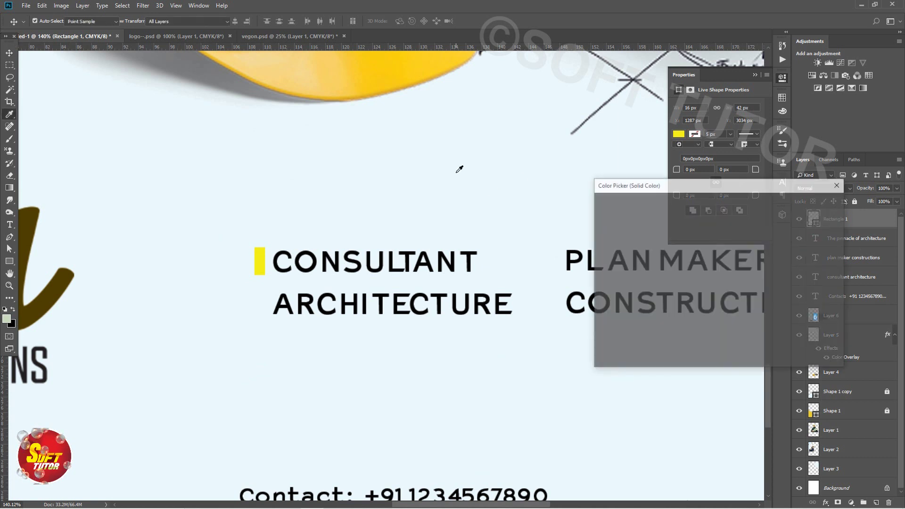
pyautogui.click(407, 68)
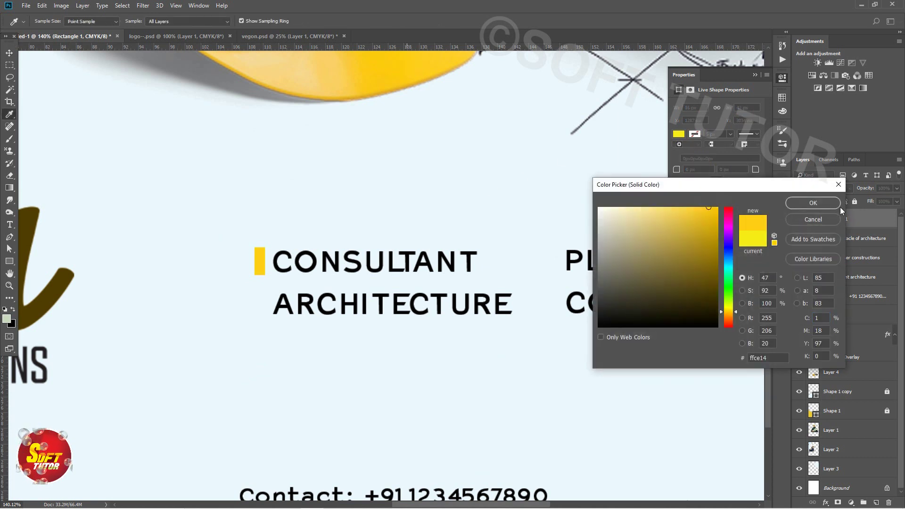
pyautogui.click(815, 204)
pyautogui.moveTo(262, 269)
pyautogui.keyDown('alt'); pyautogui.mouseDown()
pyautogui.moveTo(259, 298)
pyautogui.moveTo(549, 299)
pyautogui.mouseUp(); pyautogui.keyUp('alt')
pyautogui.keyDown('shift'); pyautogui.click(258, 261); pyautogui.keyUp('shift')
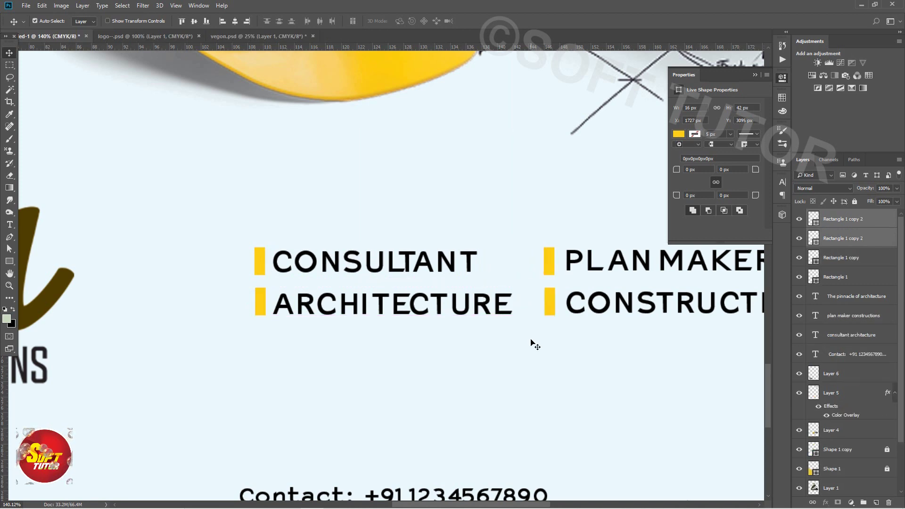
pyautogui.hotkey('ctrl', '-')
pyautogui.hotkey('ctrl', '-')
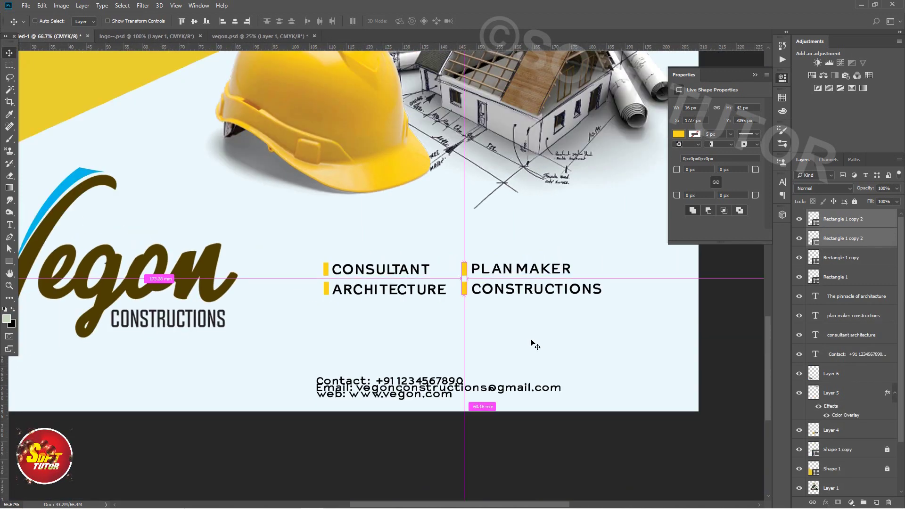
# - Move the contact text block up and increase the line spacing of its lines
pyautogui.moveTo(392, 394); pyautogui.dragTo(394, 377)
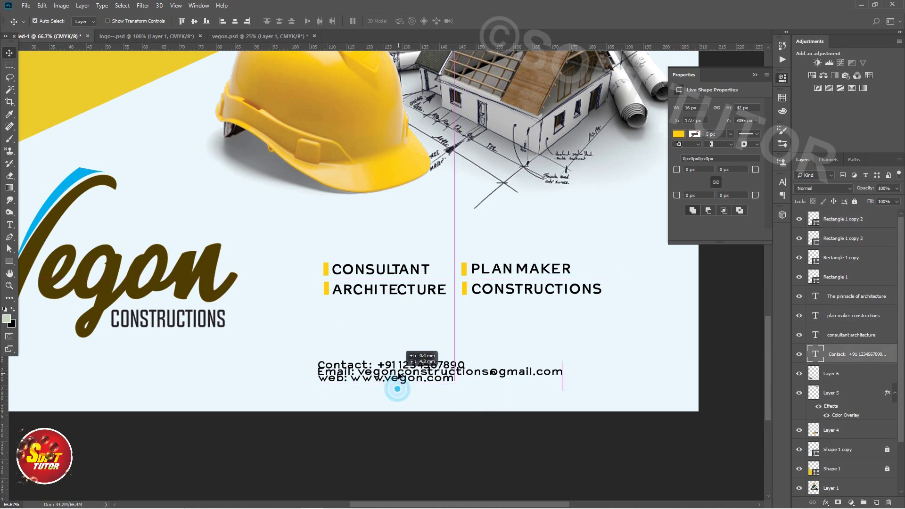
pyautogui.press('t')
pyautogui.click(324, 372)
pyautogui.hotkey('ctrl', 'a')
pyautogui.hotkey('alt', 'Down')
pyautogui.hotkey('alt', 'Down')
pyautogui.hotkey('alt', 'Down')
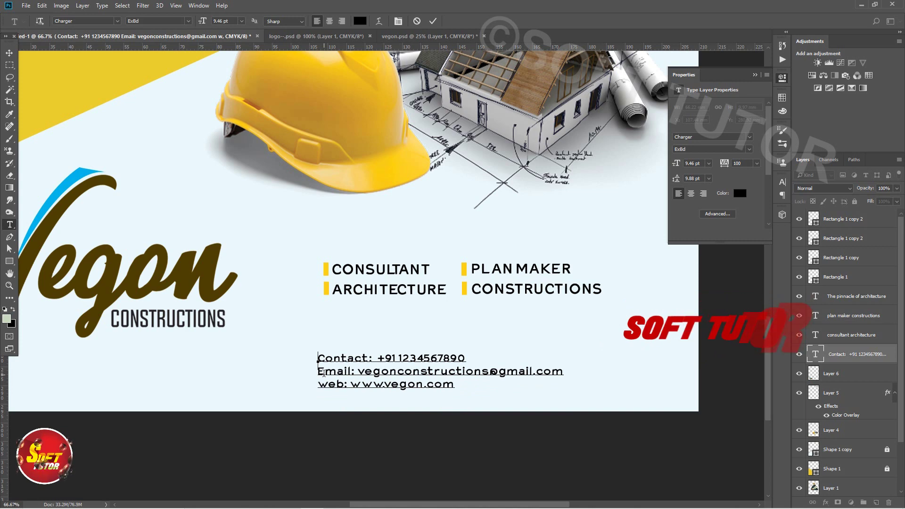
pyautogui.hotkey('ctrl', '-')
pyautogui.hotkey('ctrl', 'Return')
pyautogui.press('v')
# - Scale the contact block to about 128% (12.11 pt) and align it beneath the service columns
pyautogui.moveTo(391, 349); pyautogui.dragTo(403, 337)
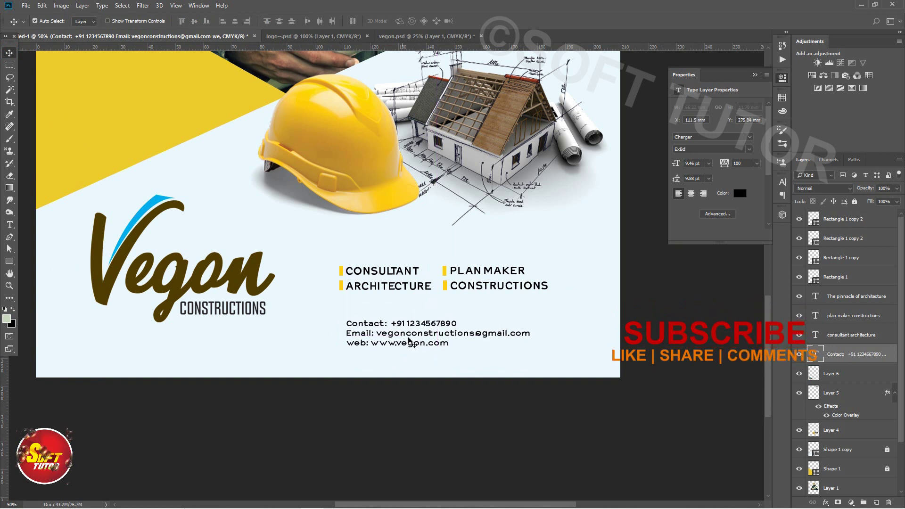
pyautogui.hotkey('ctrl', 't')
pyautogui.moveTo(537, 352); pyautogui.dragTo(580, 366)
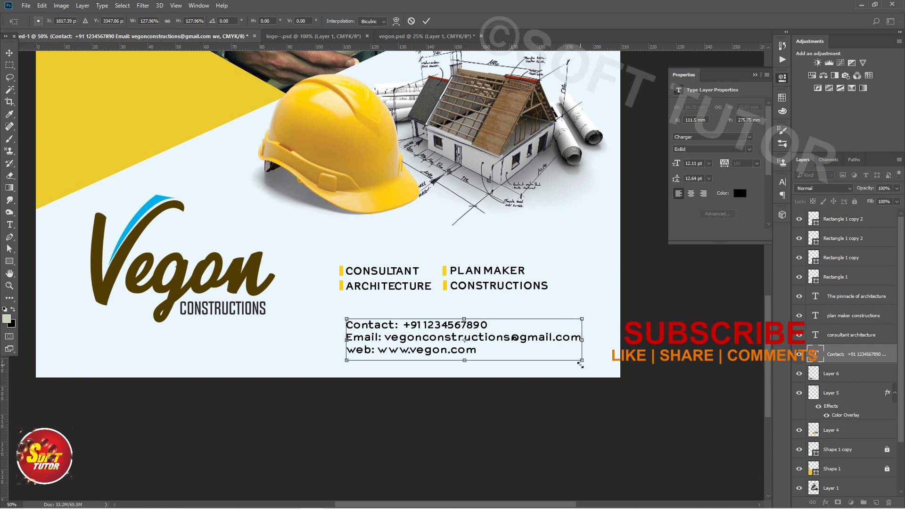
pyautogui.press('Return')
pyautogui.press('Left')
pyautogui.press('Left')
pyautogui.press('Left')
pyautogui.press('Left')
pyautogui.press('Left')
pyautogui.press('Left')
pyautogui.click(420, 401)
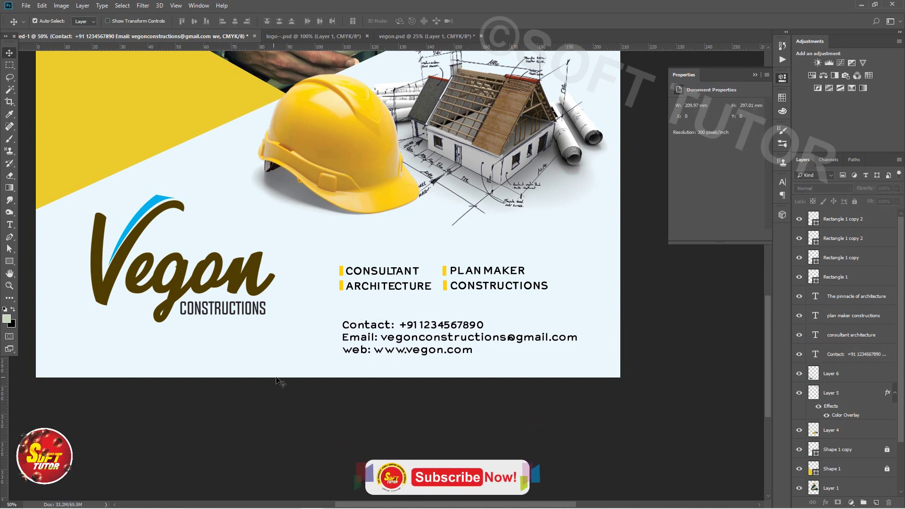
pyautogui.hotkey('ctrl', '-')
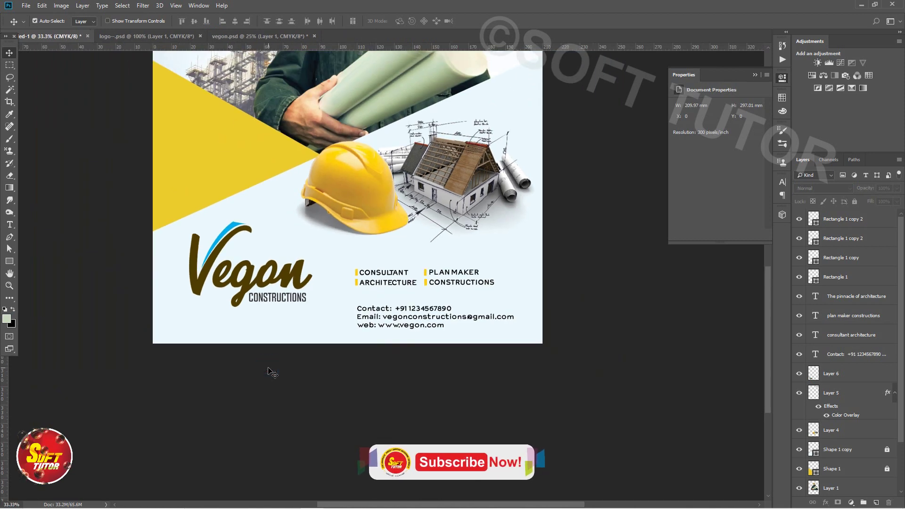
pyautogui.press('p')
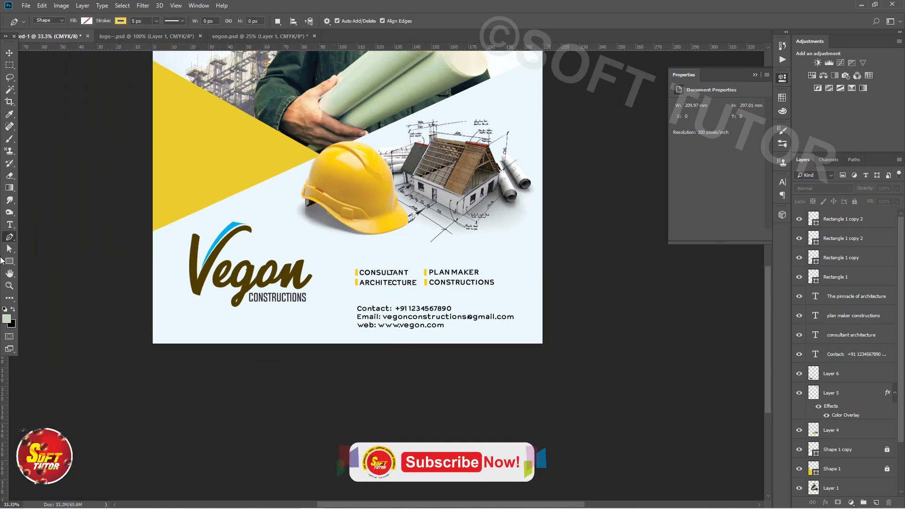
# - Draw a four-point slanted band shape across the bottom of the poster
pyautogui.click(215, 354)
pyautogui.click(345, 299)
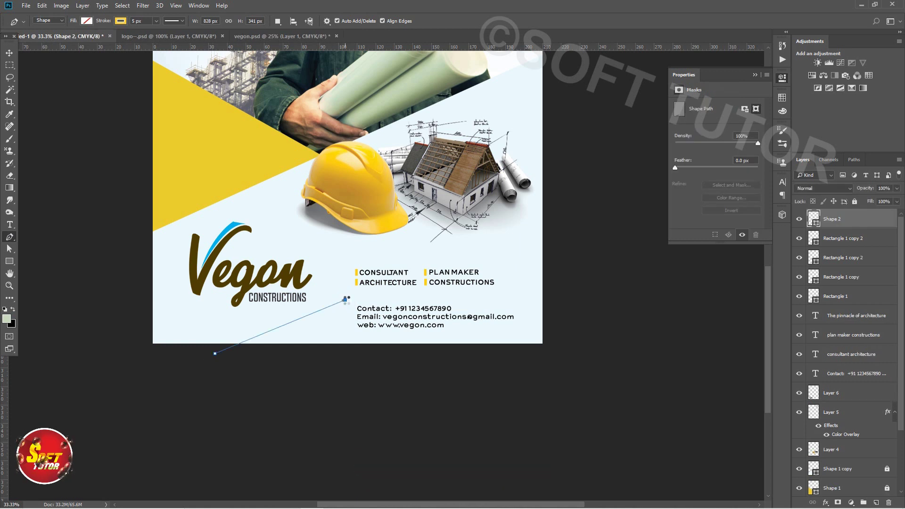
pyautogui.click(556, 300)
pyautogui.click(569, 385)
pyautogui.click(220, 386)
pyautogui.click(215, 354)
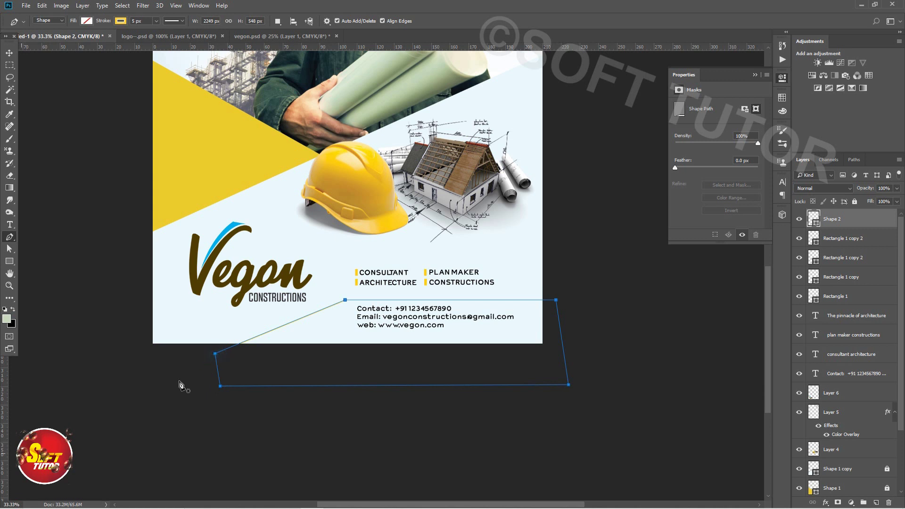
# - Give the band a yellow fill and no stroke, and layer it below Layer 4, behind the contact text
pyautogui.click(86, 21)
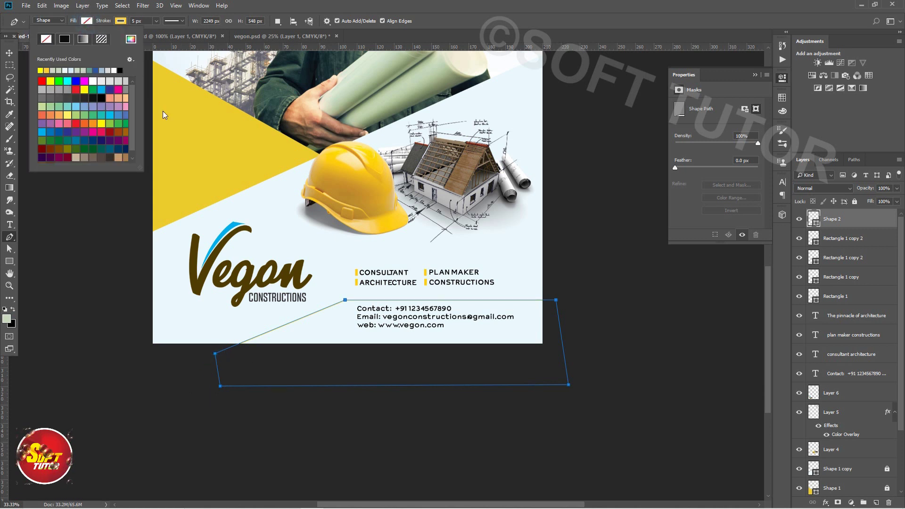
pyautogui.click(46, 70)
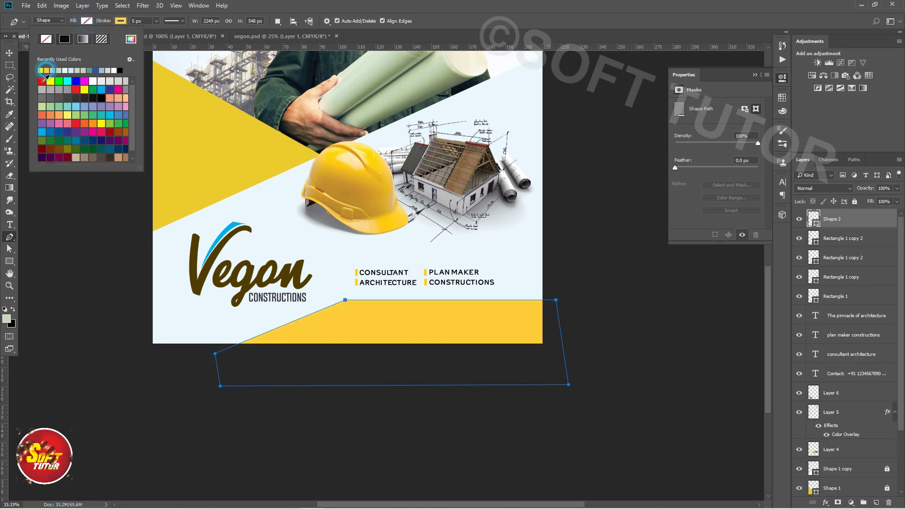
pyautogui.click(121, 21)
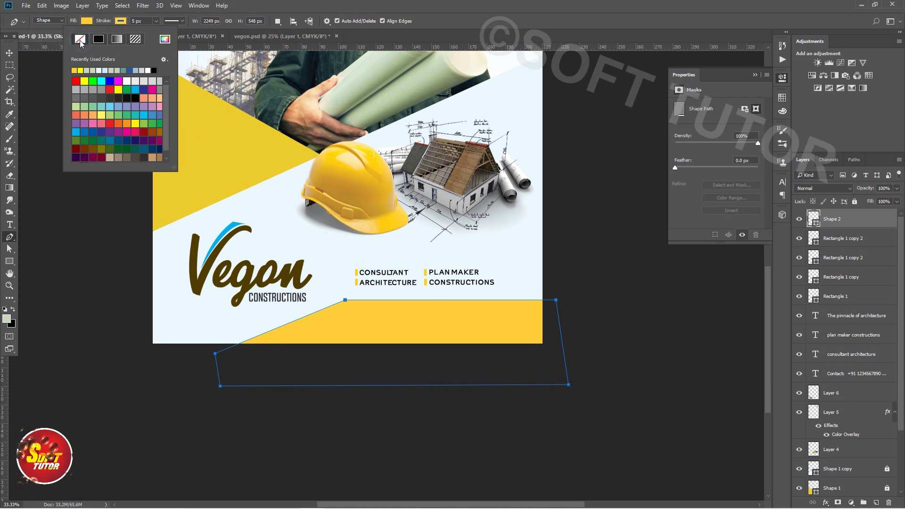
pyautogui.click(9, 53)
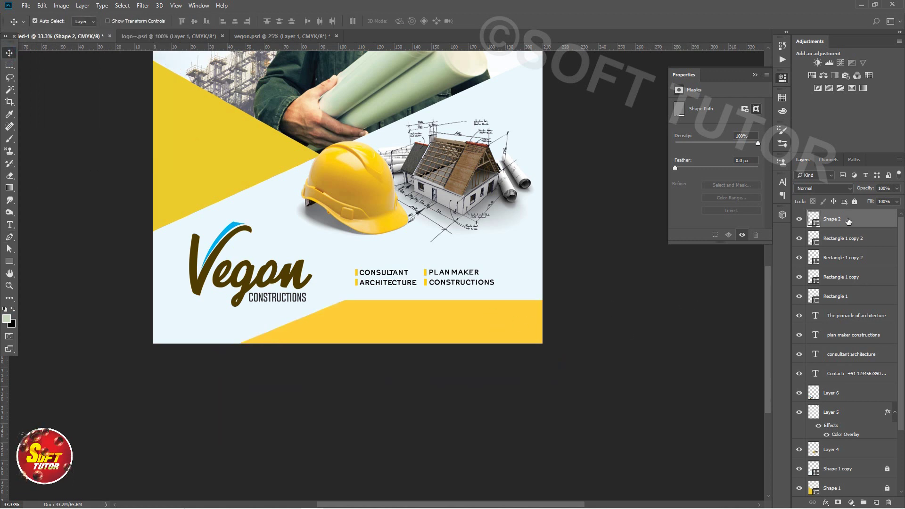
pyautogui.hotkey('ctrl', 'shift', '[')
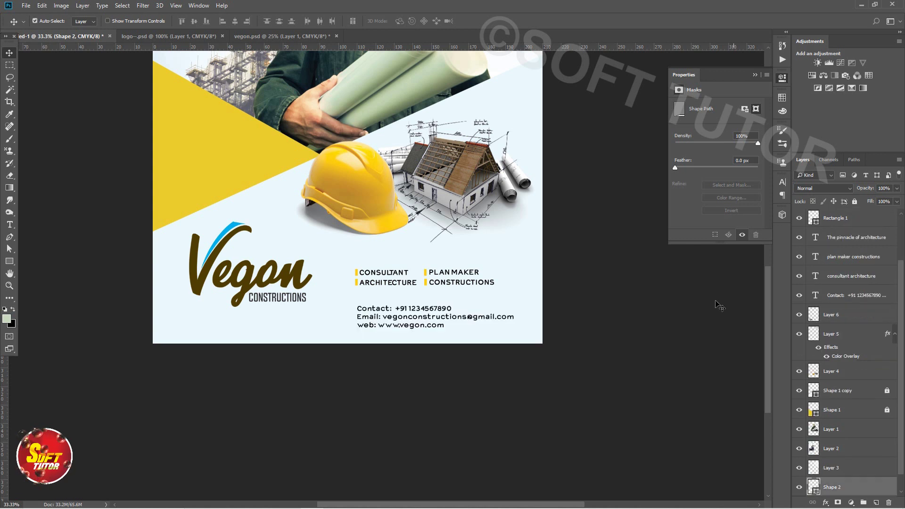
pyautogui.hotkey('ctrl', ']')
pyautogui.hotkey('ctrl', ']')
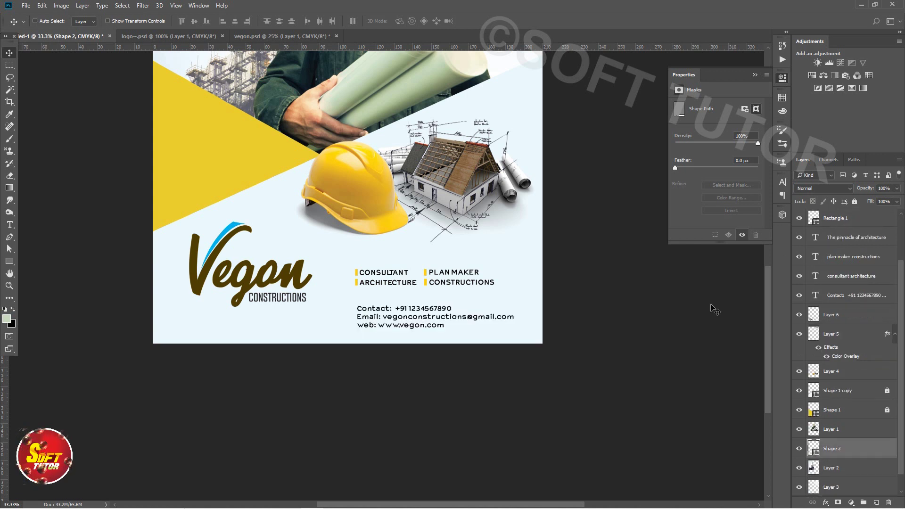
pyautogui.moveTo(862, 453); pyautogui.dragTo(861, 391)
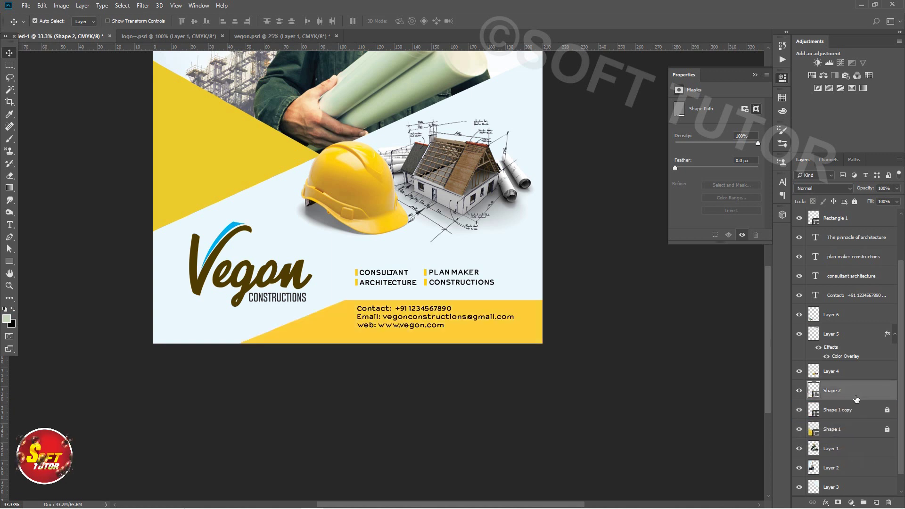
pyautogui.click(442, 406)
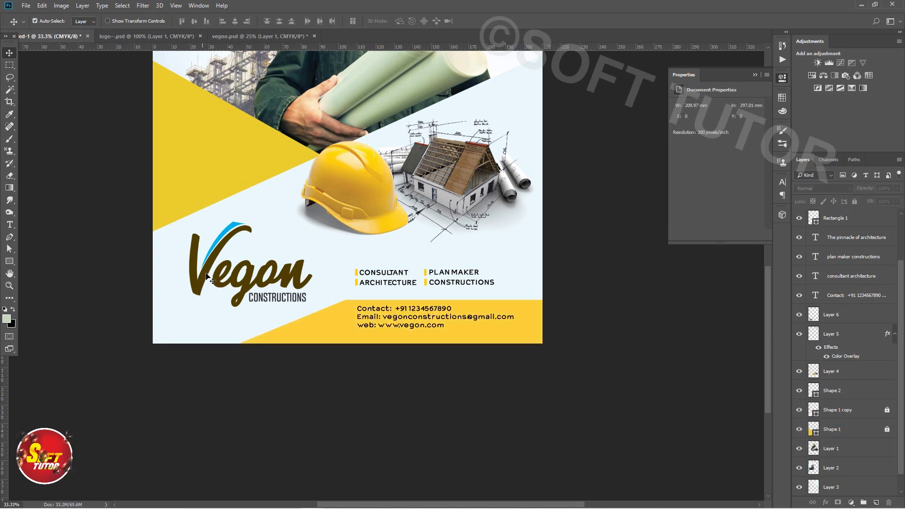
# - Nudge the Vegon logo left and copy its blue swoosh onto new Layer 7
pyautogui.moveTo(245, 282); pyautogui.dragTo(239, 282)
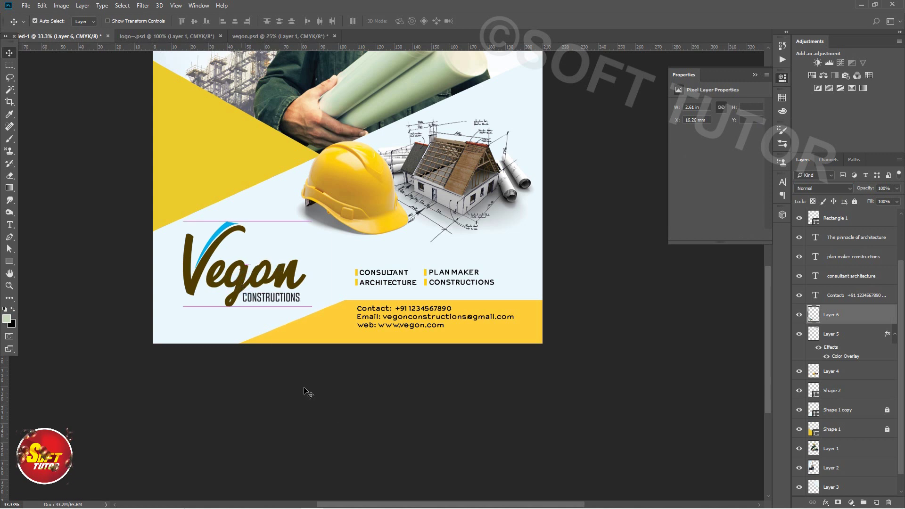
pyautogui.click(221, 237)
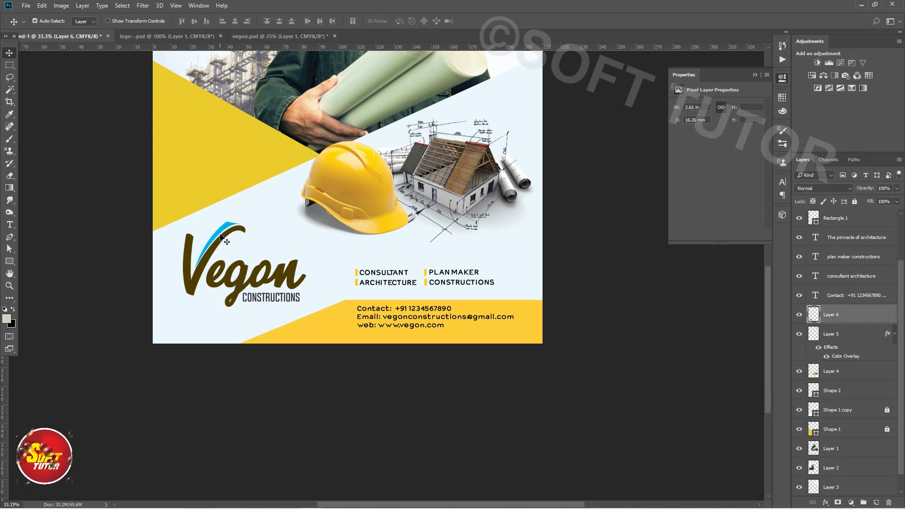
pyautogui.press('w')
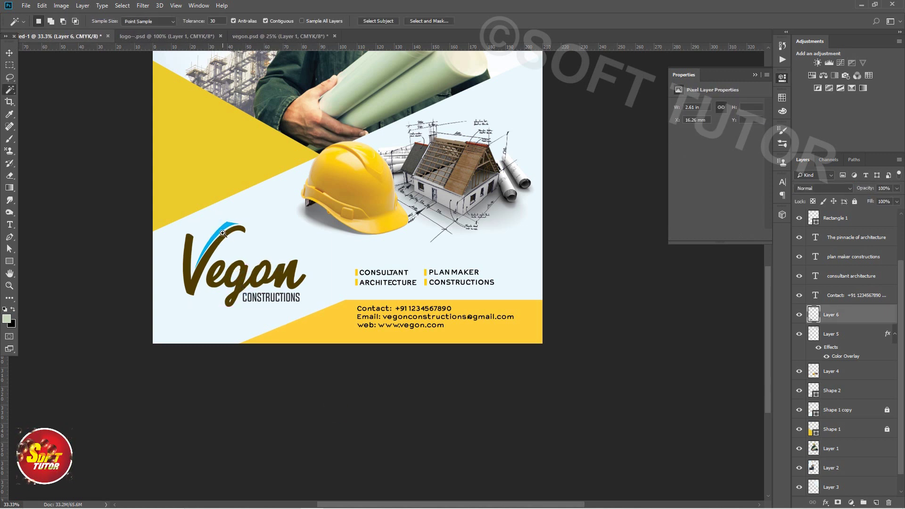
pyautogui.scroll(5, 152, 202)
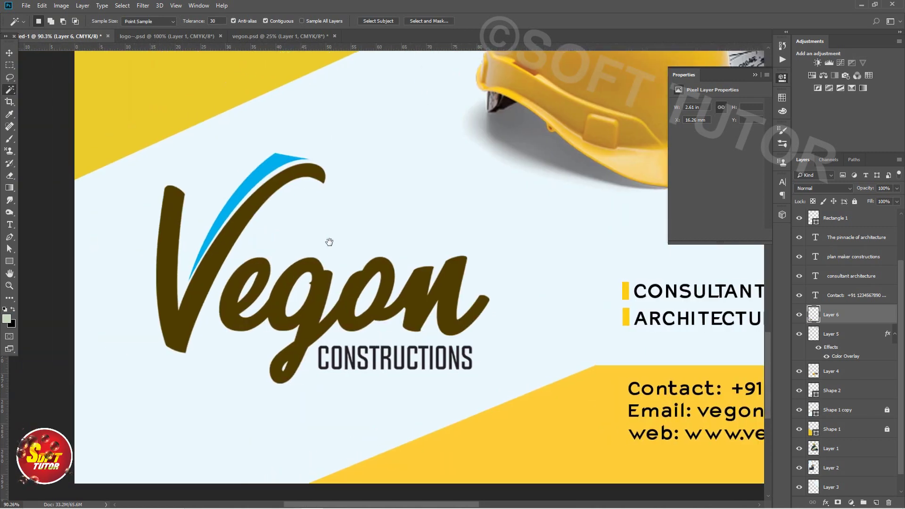
pyautogui.click(267, 174)
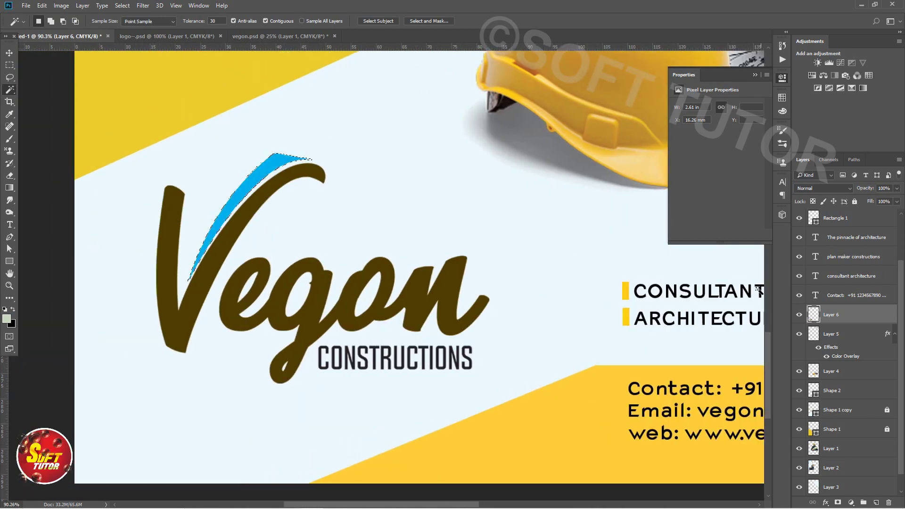
pyautogui.hotkey('ctrl', 'j')
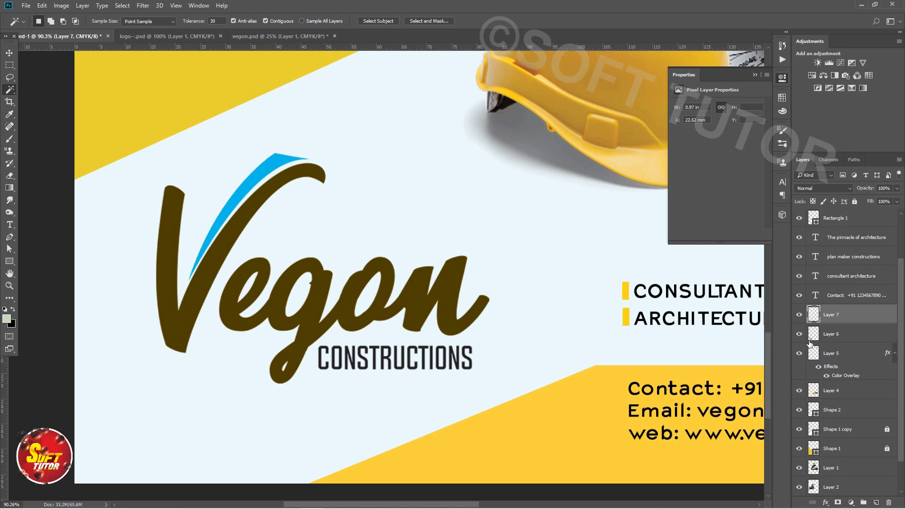
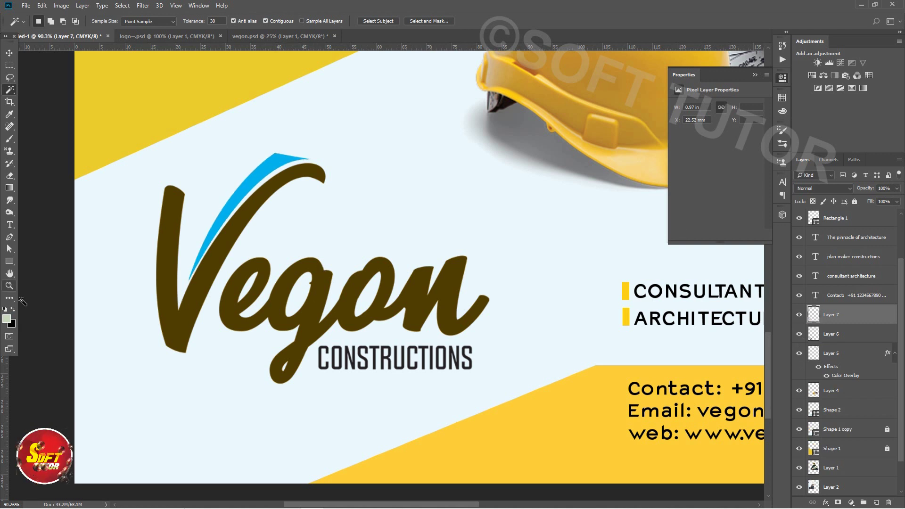
# - Set a neutral grey foreground and try filling the swoosh, then undo the fill
pyautogui.click(6, 319)
pyautogui.moveTo(613, 232); pyautogui.dragTo(578, 257)
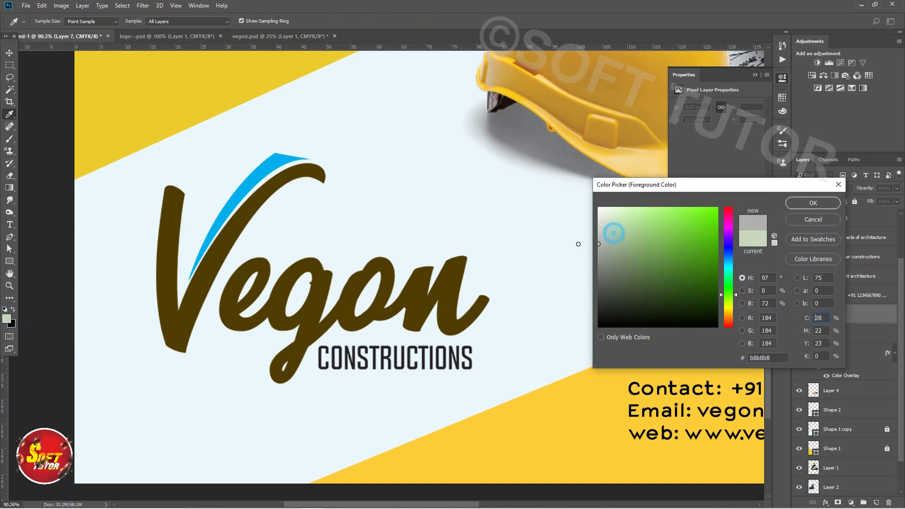
pyautogui.click(812, 204)
pyautogui.press('w')
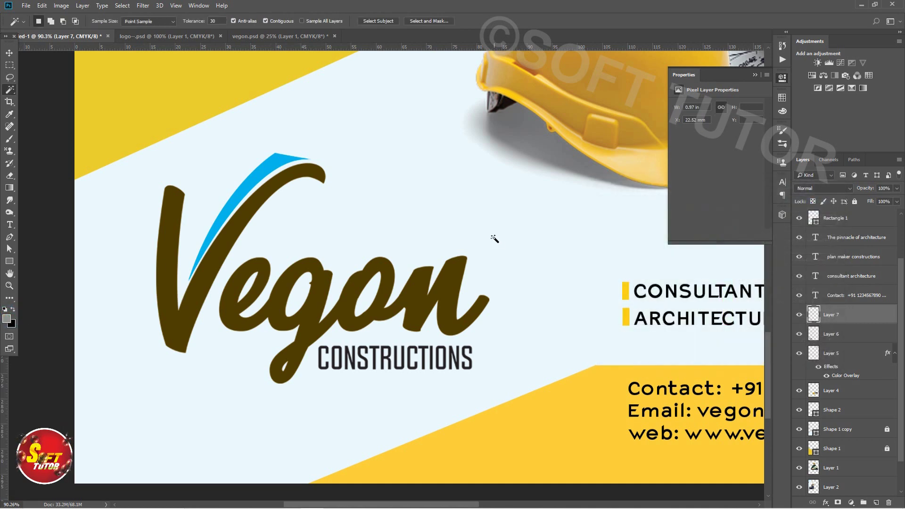
pyautogui.hotkey('alt', 'BackSpace')
pyautogui.hotkey('ctrl', 'z')
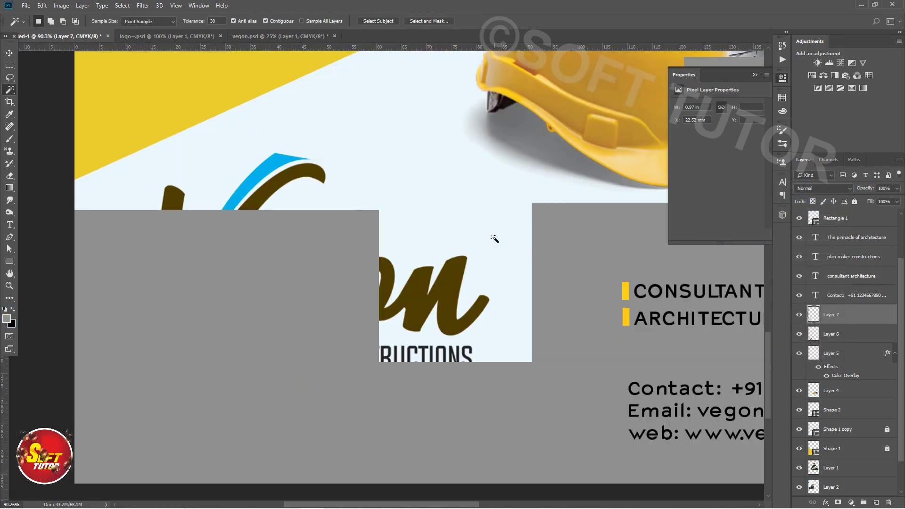
# - Give Layer 7's swoosh a light grey #d2d2d2 Color Overlay layer style
pyautogui.doubleClick(812, 315)
pyautogui.click(440, 282)
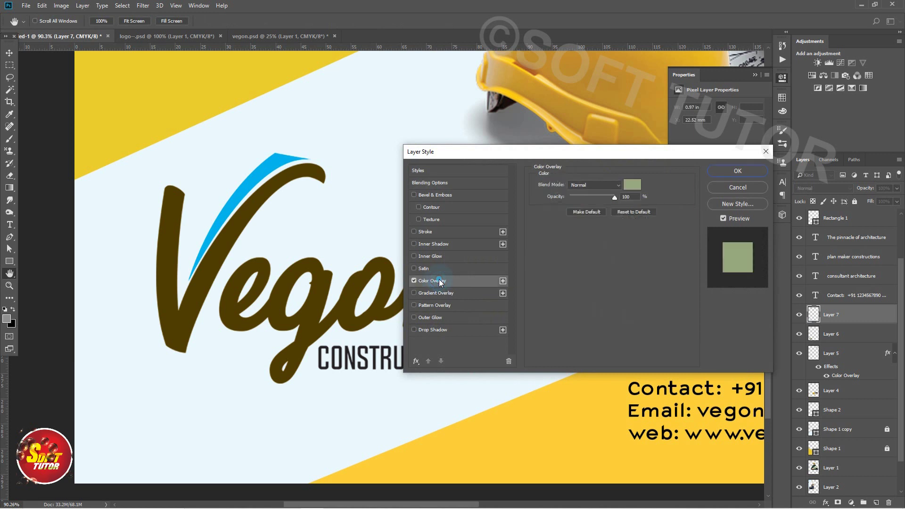
pyautogui.click(632, 187)
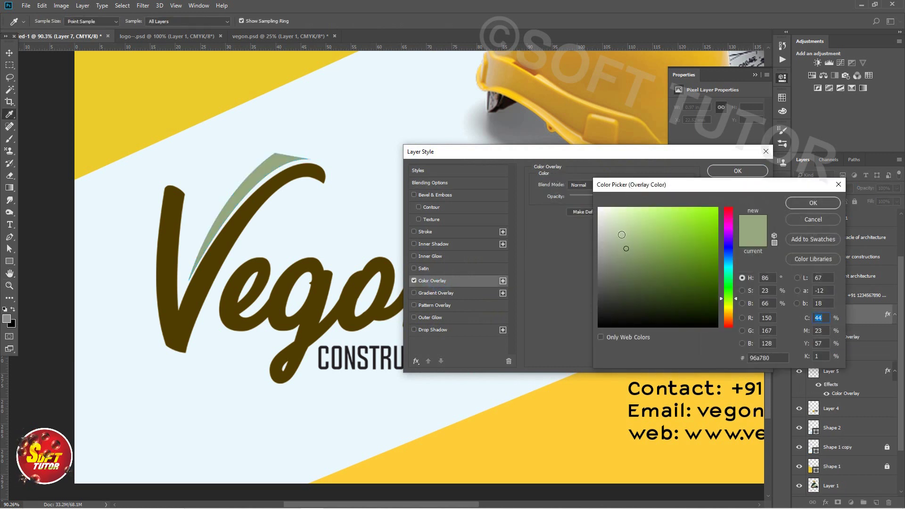
pyautogui.moveTo(609, 232); pyautogui.dragTo(573, 224)
pyautogui.click(573, 225)
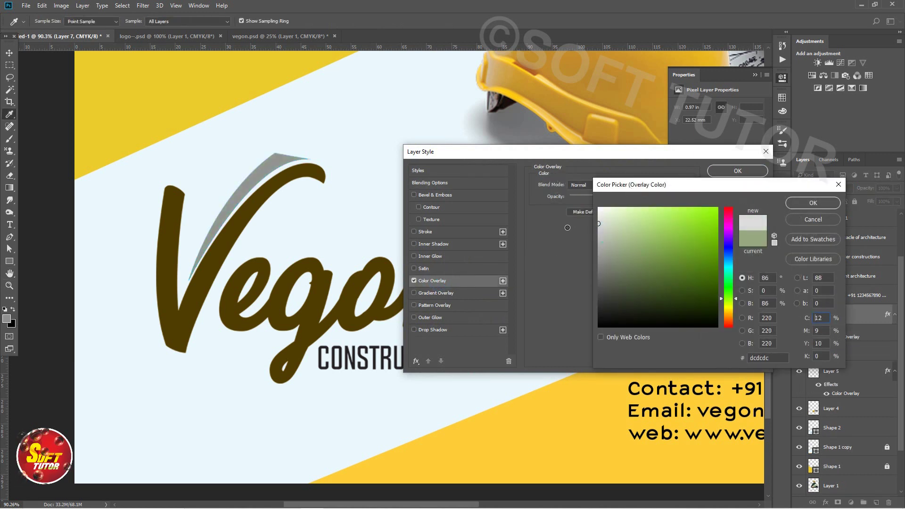
pyautogui.click(799, 203)
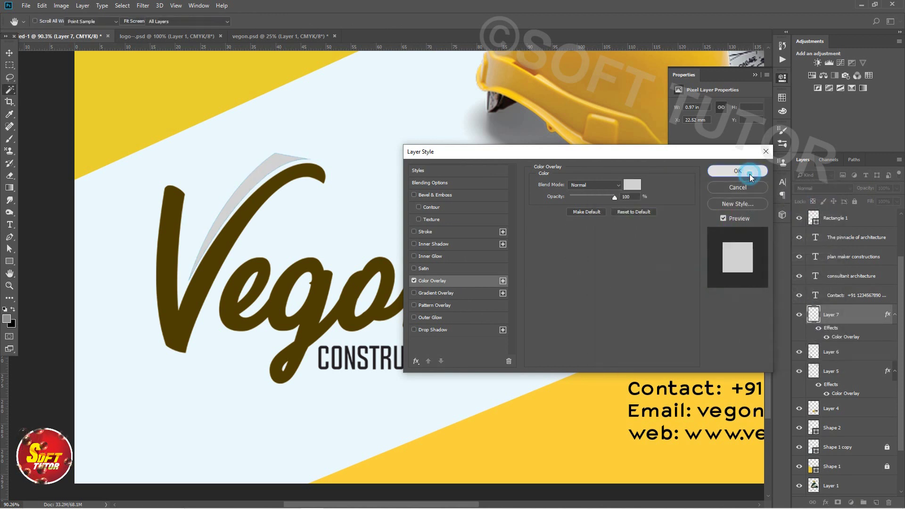
pyautogui.click(749, 174)
pyautogui.click(10, 53)
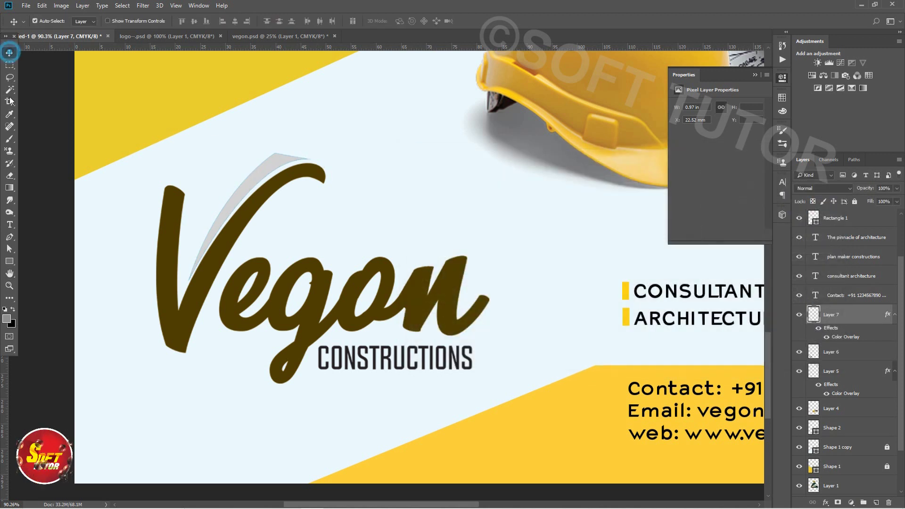
pyautogui.click(284, 183)
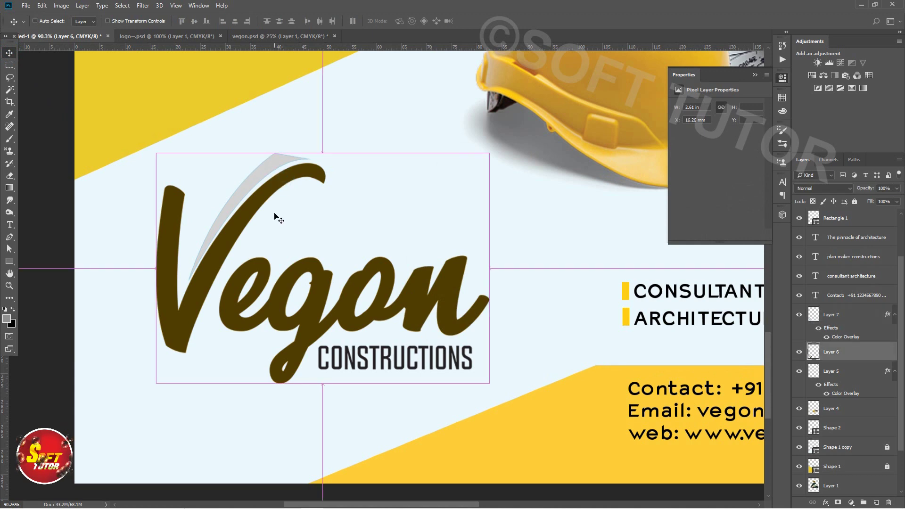
pyautogui.hotkey('ctrl', '-')
pyautogui.hotkey('ctrl', '-')
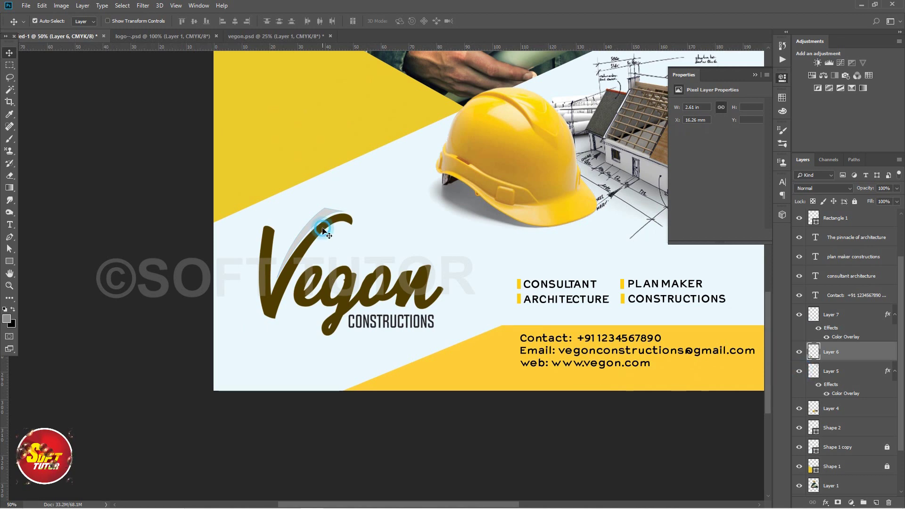
pyautogui.scroll(3, 238, 212)
pyautogui.moveTo(253, 177); pyautogui.dragTo(274, 185)
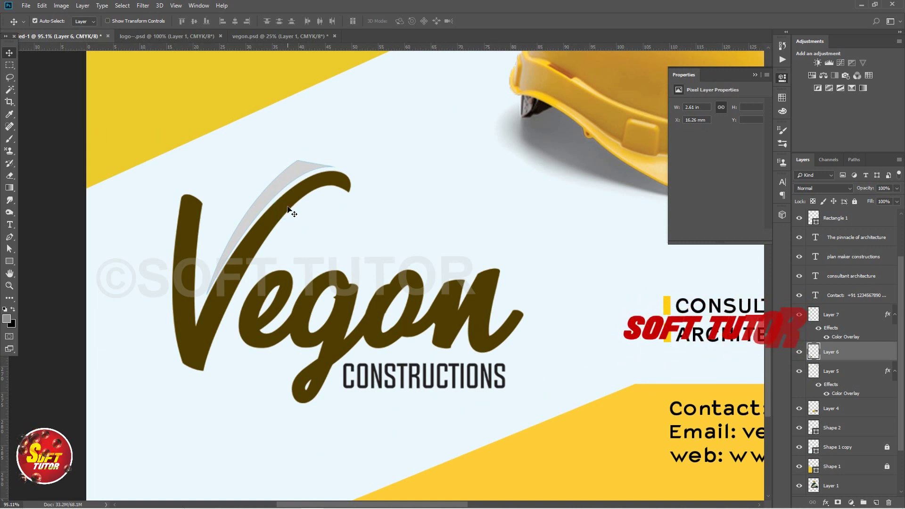
pyautogui.press('p')
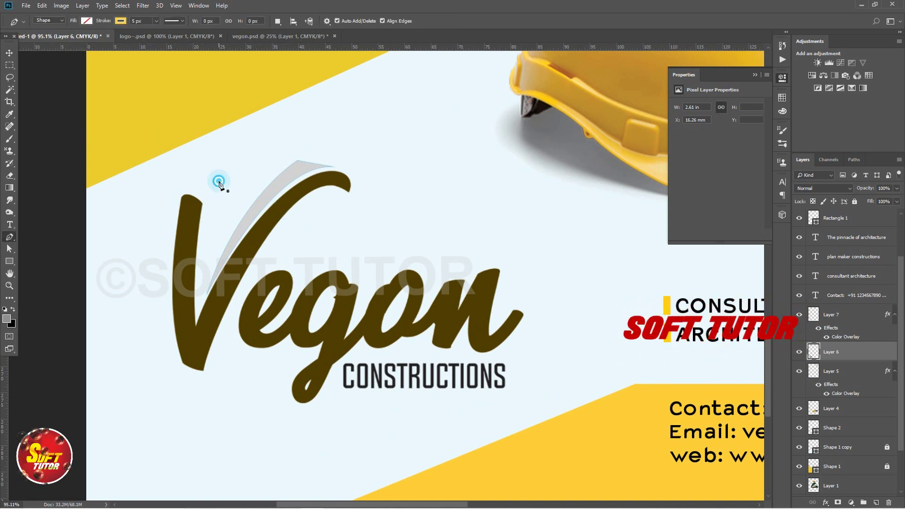
pyautogui.click(218, 181)
pyautogui.click(200, 283)
pyautogui.click(203, 296)
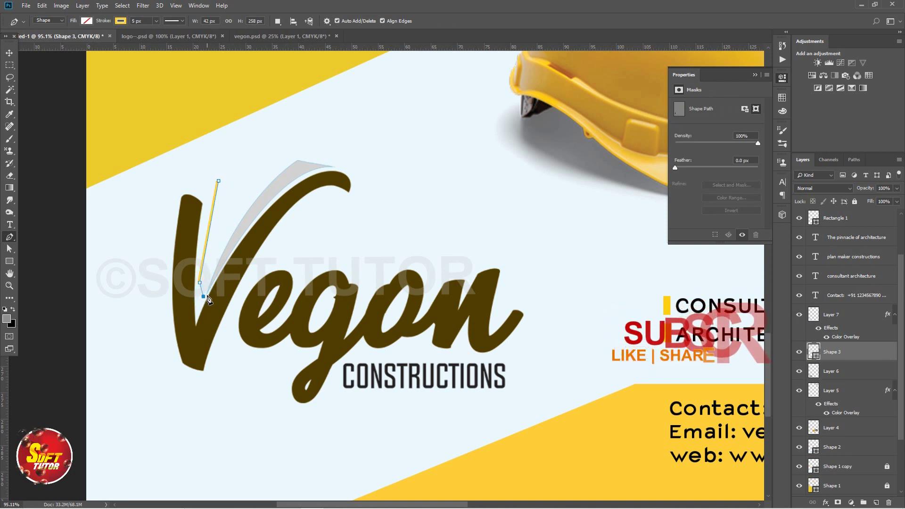
pyautogui.hotkey('ctrl', 'alt', 'z')
pyautogui.hotkey('ctrl', 'alt', 'z')
pyautogui.hotkey('ctrl', 'alt', 'z')
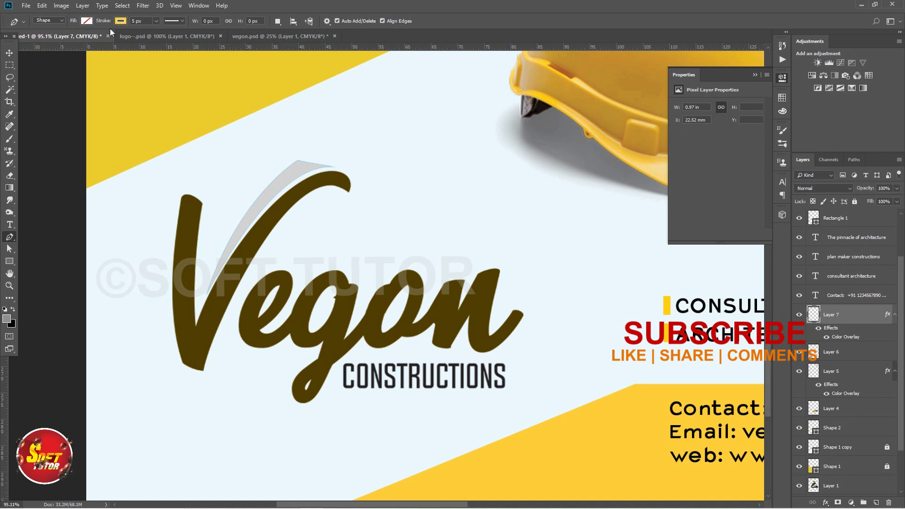
pyautogui.click(56, 21)
pyautogui.click(47, 36)
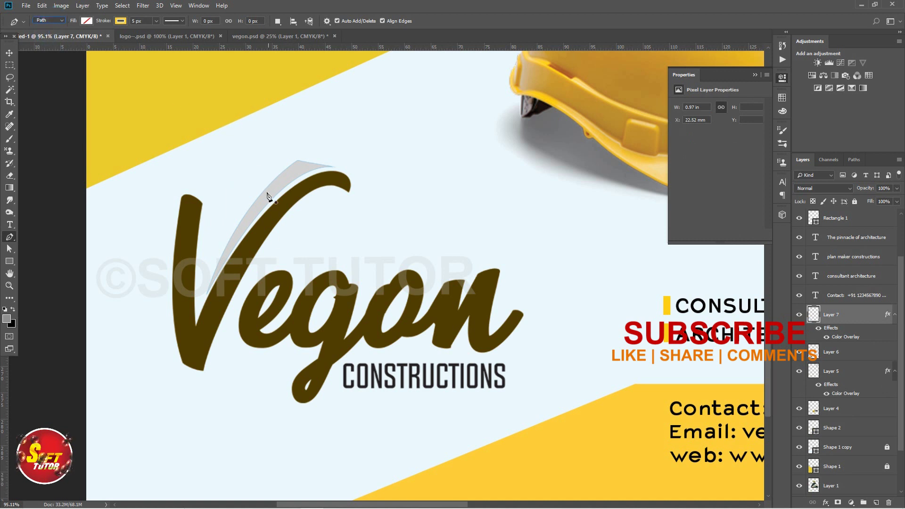
pyautogui.click(261, 146)
pyautogui.click(212, 250)
pyautogui.click(205, 280)
pyautogui.click(203, 298)
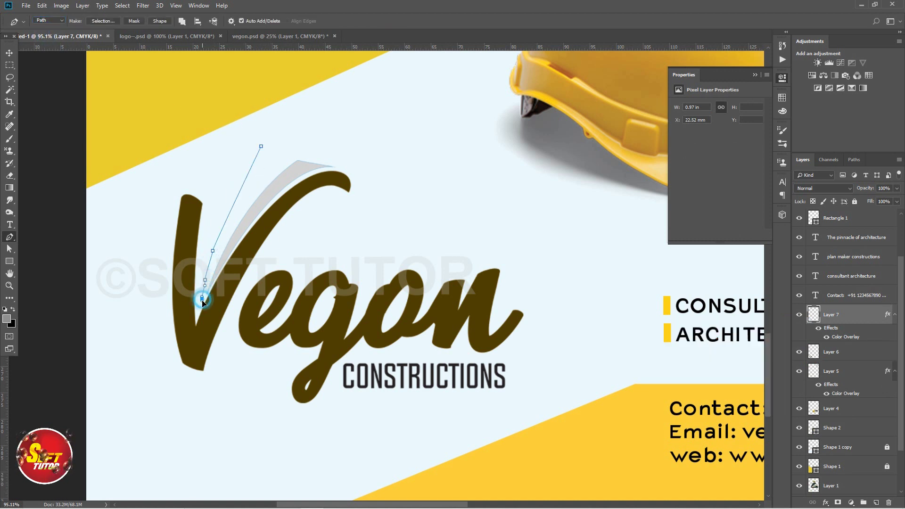
pyautogui.moveTo(331, 168)
pyautogui.mouseDown()
pyautogui.moveTo(384, 166)
pyautogui.moveTo(404, 148)
pyautogui.mouseUp()
pyautogui.click(344, 168)
pyautogui.click(328, 138)
pyautogui.click(266, 135)
pyautogui.hotkey('ctrl', 'Return')
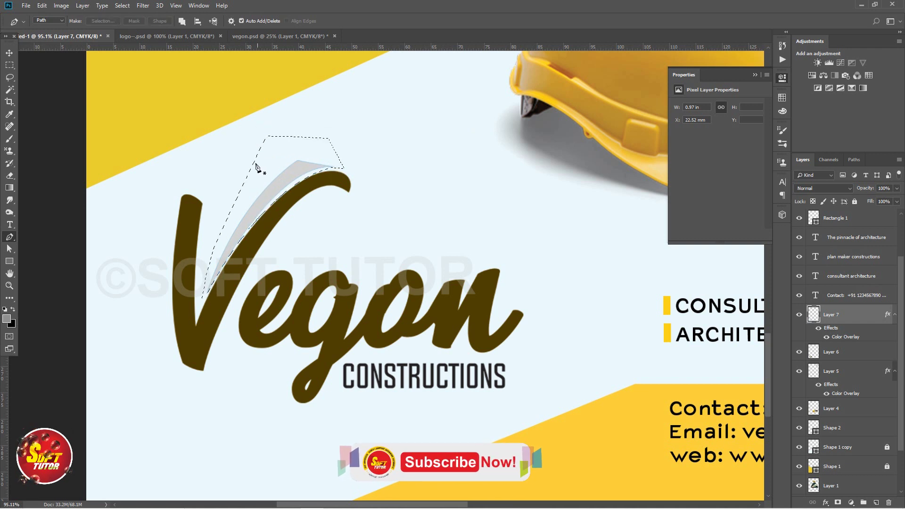
pyautogui.press('v')
pyautogui.click(340, 284)
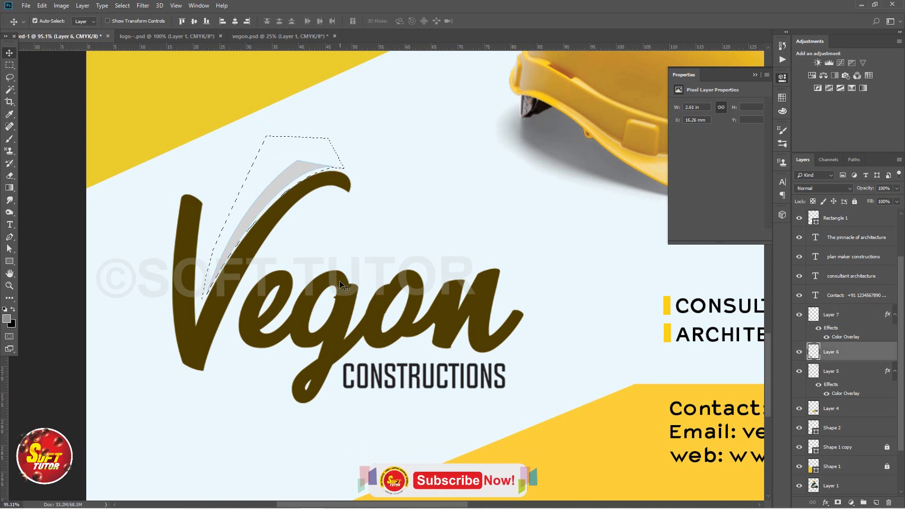
pyautogui.hotkey('ctrl', 'd')
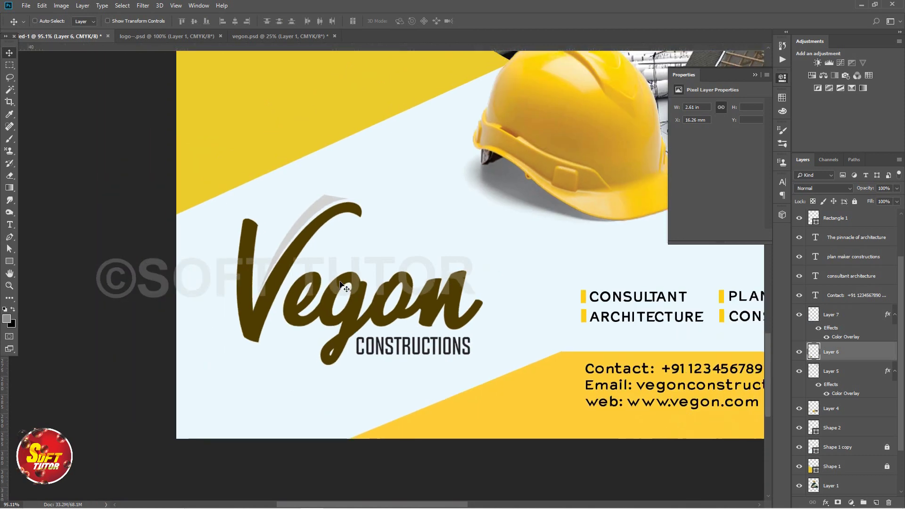
pyautogui.hotkey('ctrl', '-')
pyautogui.hotkey('ctrl', '-')
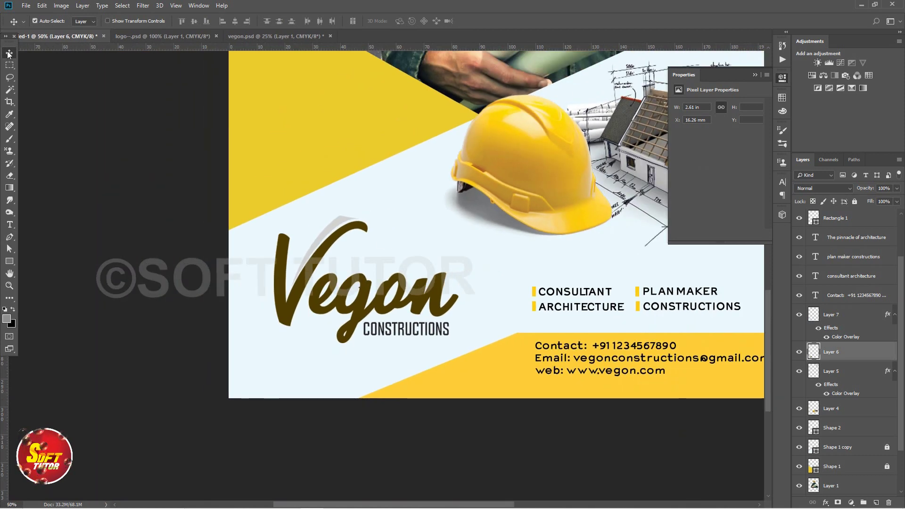
# - Copy the yellow triangle to the flyer's right edge, bring it to the top and unlock it
pyautogui.press('F12')
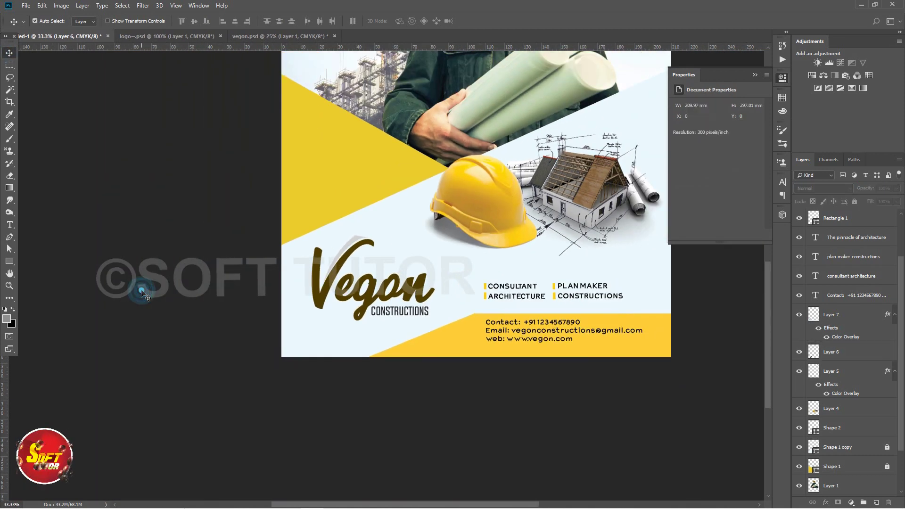
pyautogui.hotkey('ctrl', 'z')
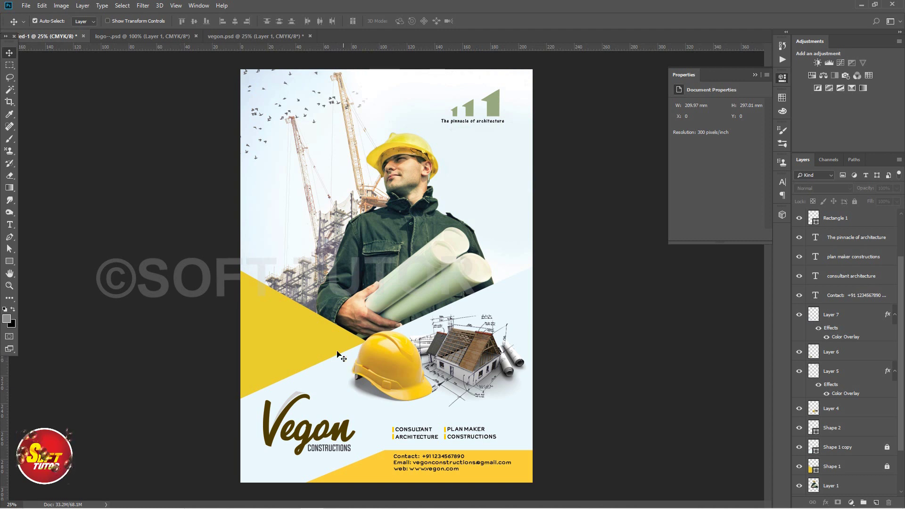
pyautogui.moveTo(290, 330); pyautogui.dragTo(496, 323)
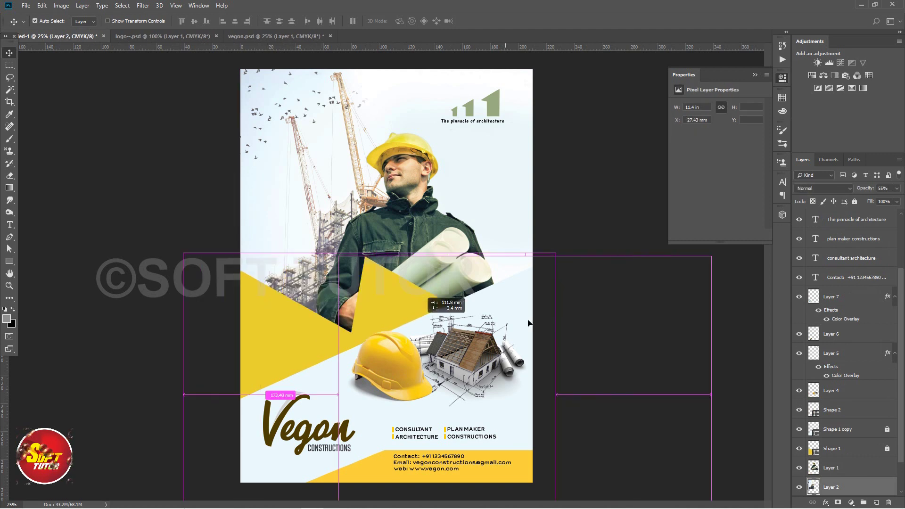
pyautogui.moveTo(496, 323); pyautogui.dragTo(580, 283)
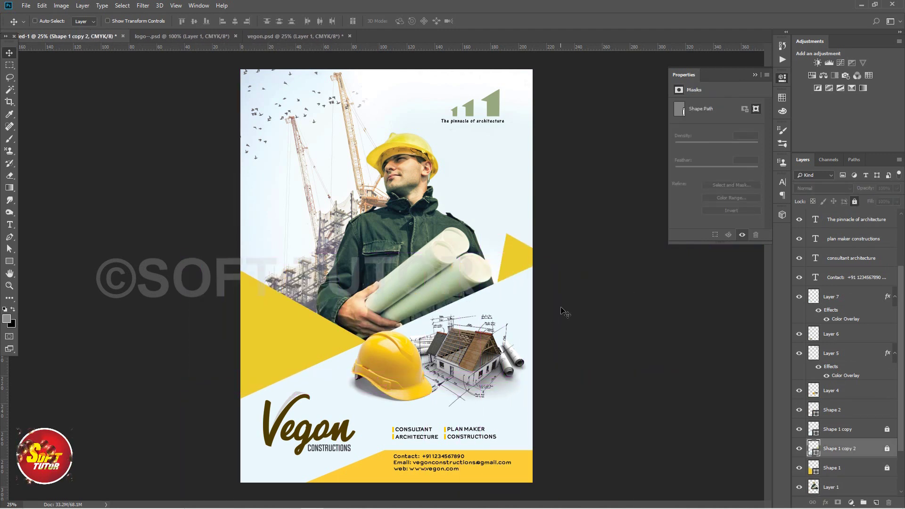
pyautogui.hotkey('ctrl', 'shift', ']')
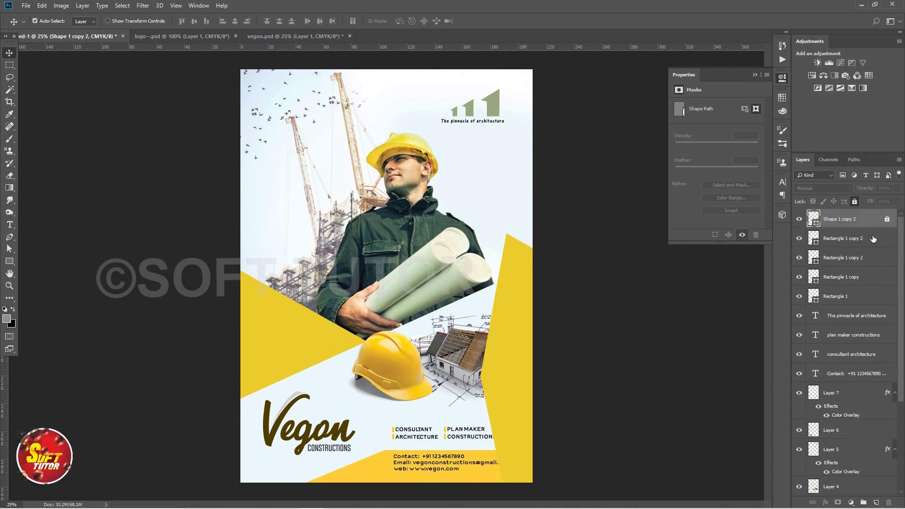
pyautogui.click(888, 219)
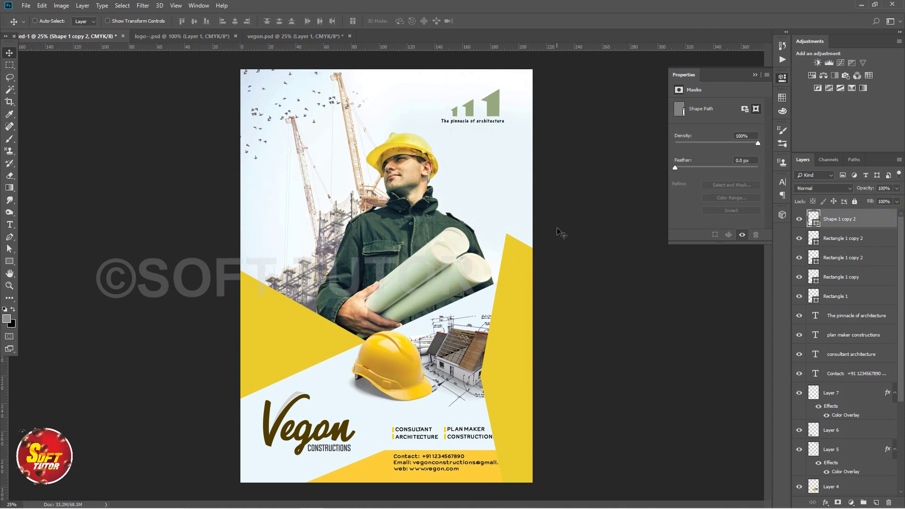
# - Rotate Shape 1 copy 2 to about -53.5°, nudge it up 3.4 mm, and commit
pyautogui.hotkey('ctrl', 't')
pyautogui.moveTo(556, 173)
pyautogui.mouseDown()
pyautogui.moveTo(408, 205)
pyautogui.moveTo(415, 210)
pyautogui.mouseUp()
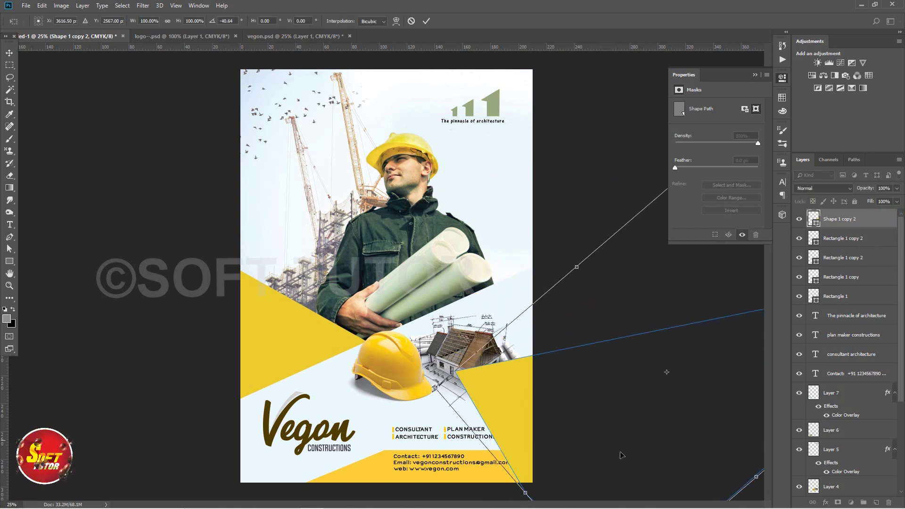
pyautogui.moveTo(629, 407); pyautogui.dragTo(666, 322)
pyautogui.moveTo(475, 277); pyautogui.dragTo(474, 320)
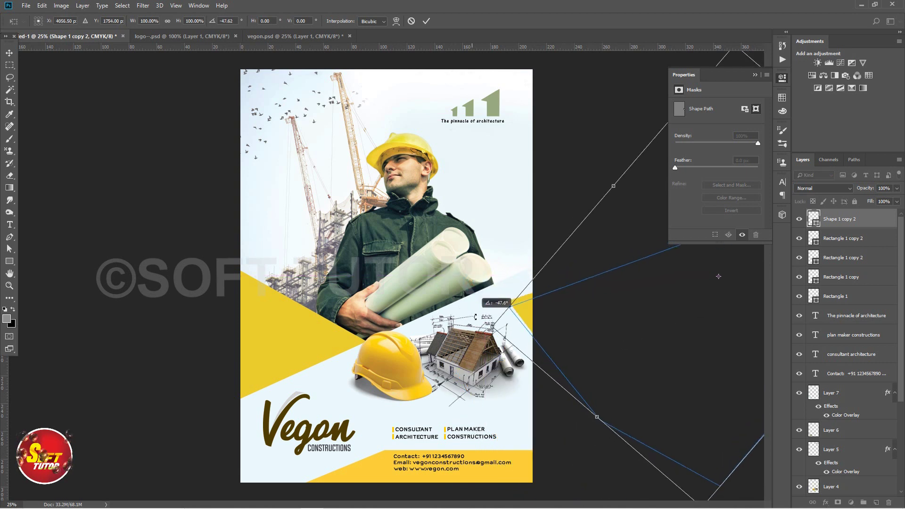
pyautogui.moveTo(694, 330); pyautogui.dragTo(683, 292)
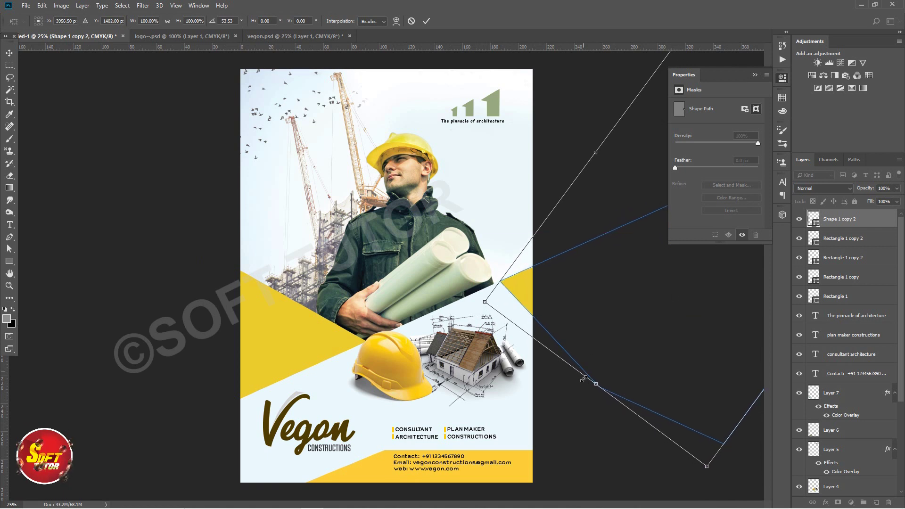
pyautogui.press('Return')
pyautogui.click(581, 388)
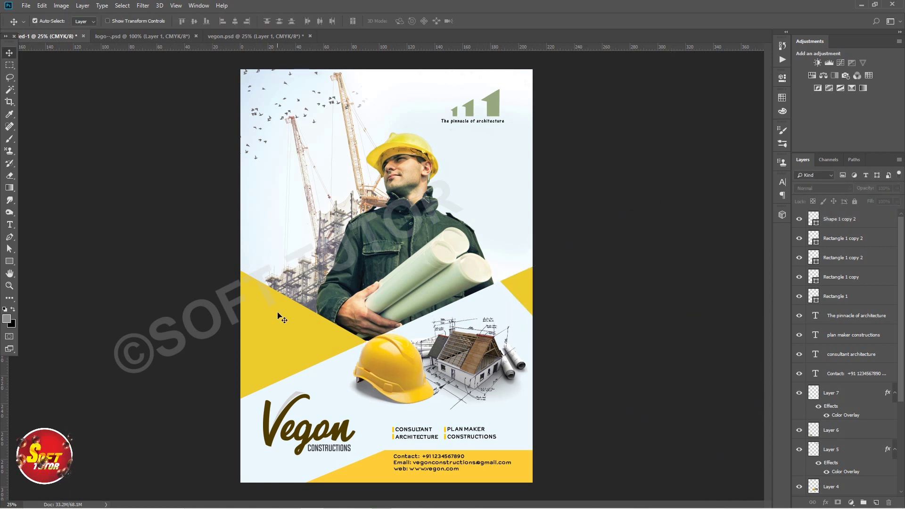
# - Add a 'Build Right' text layer on the left yellow triangle, coloured black 000000
pyautogui.click(281, 319)
pyautogui.press('t')
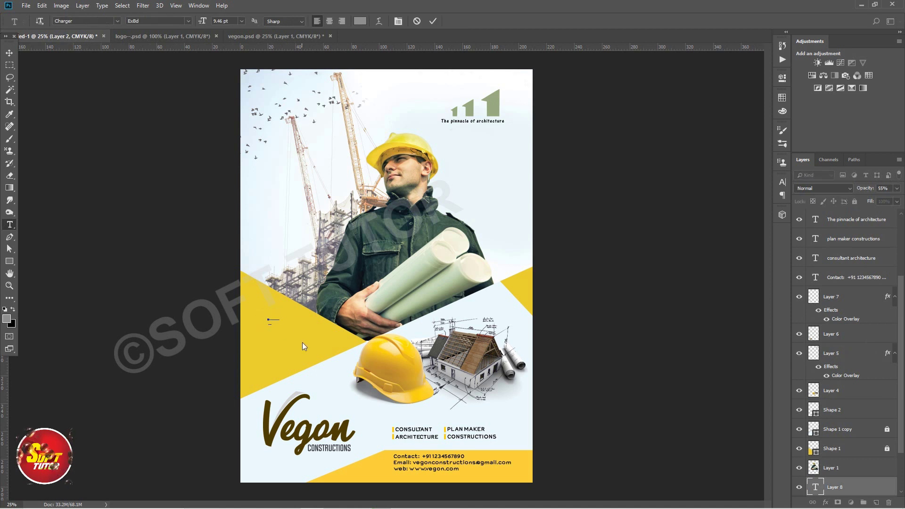
pyautogui.hotkey('ctrl', 'a')
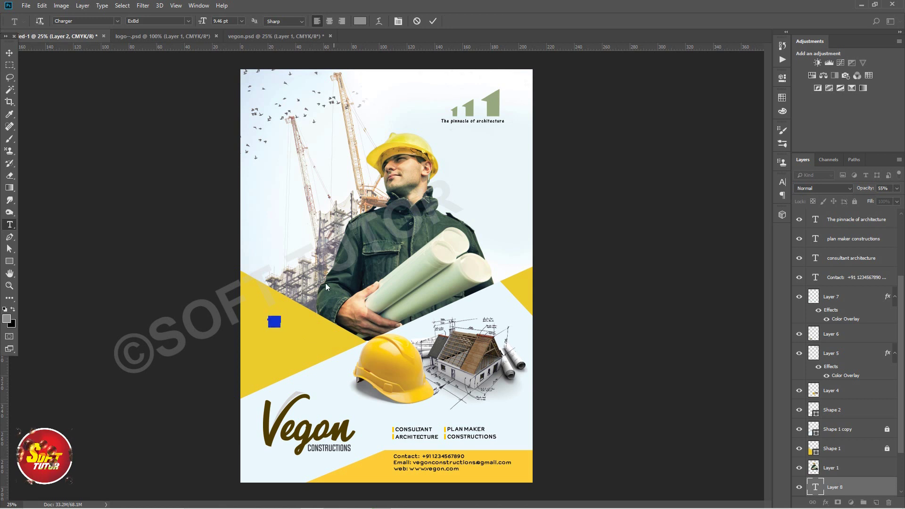
pyautogui.click(360, 20)
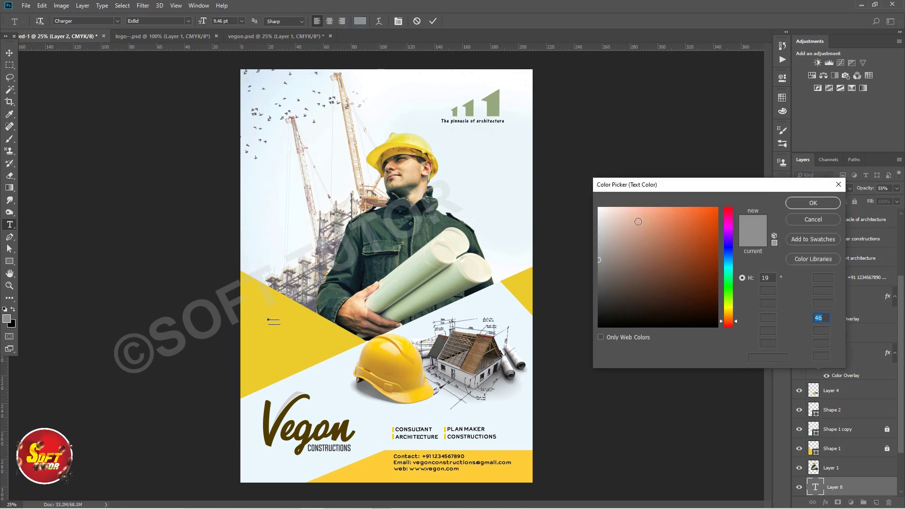
pyautogui.click(468, 366)
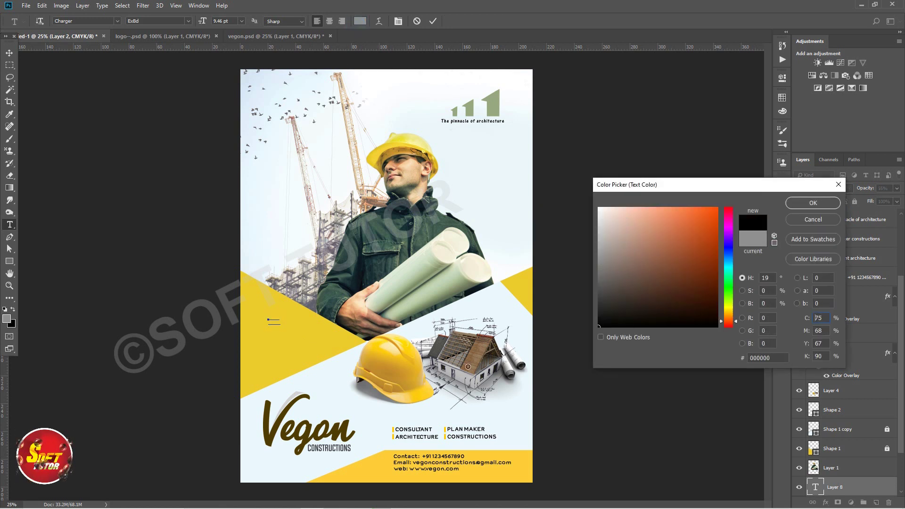
pyautogui.click(813, 203)
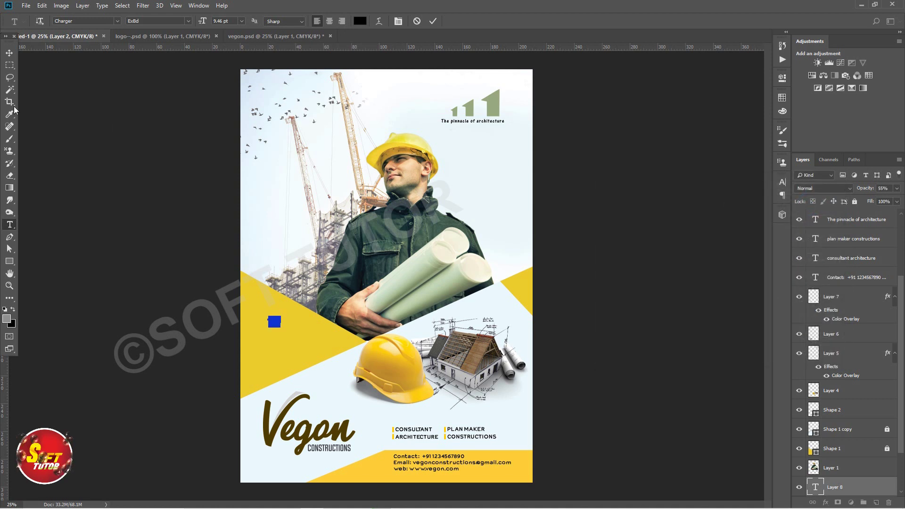
pyautogui.click(8, 54)
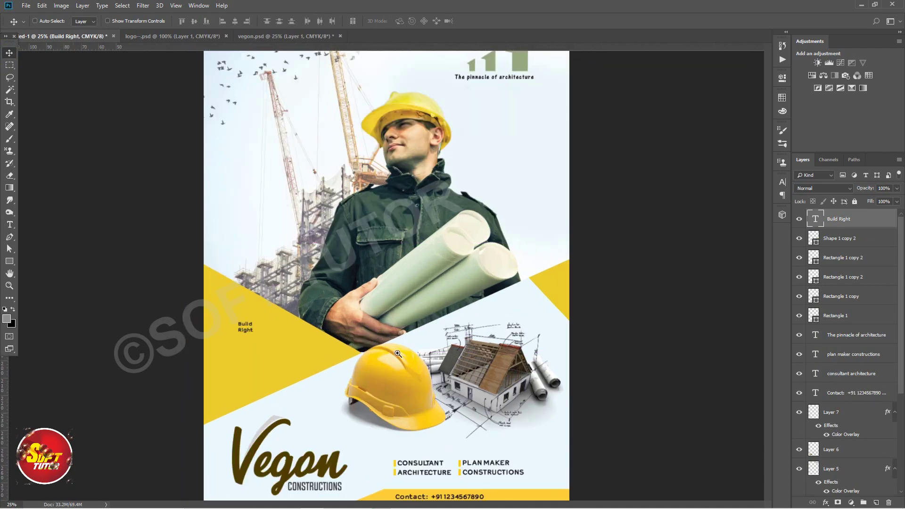
# - At 100% zoom, move Build Right lower and tighten its line spacing
pyautogui.scroll(5, 226, 255)
pyautogui.hotkey('ctrl', '1')
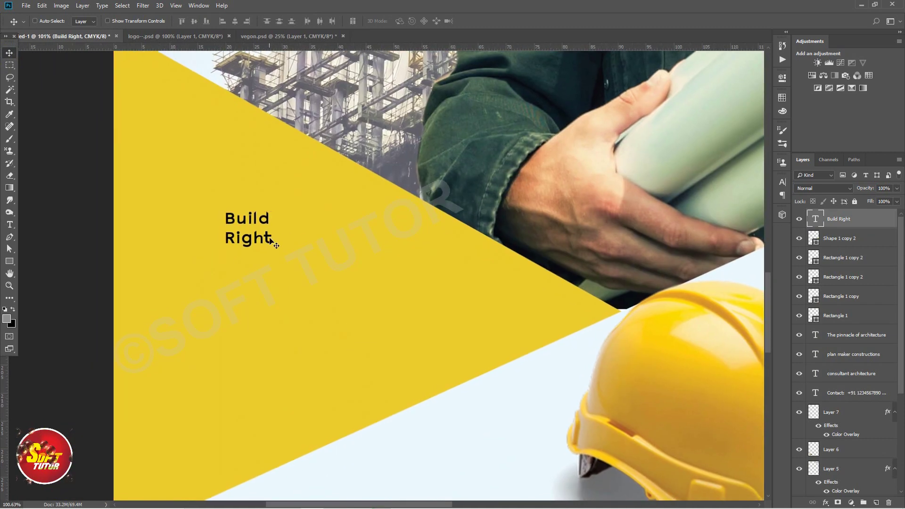
pyautogui.moveTo(266, 221); pyautogui.dragTo(271, 264)
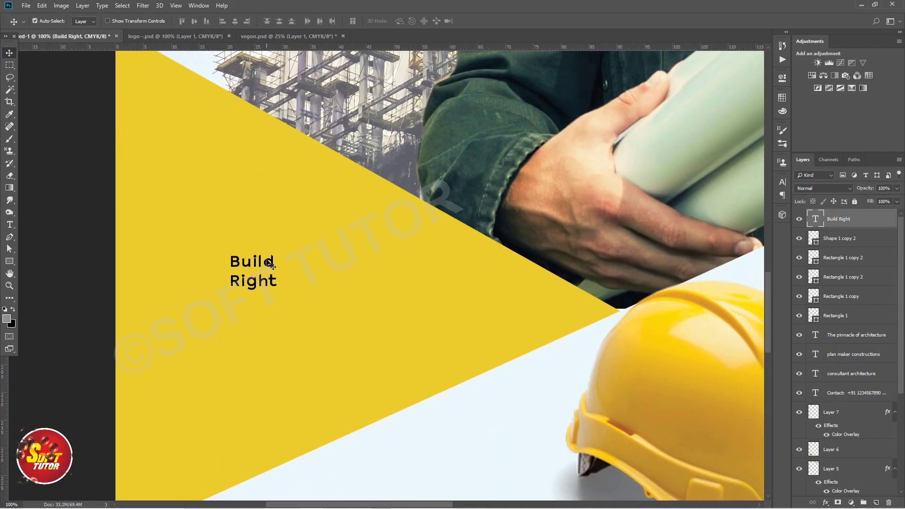
pyautogui.press('t')
pyautogui.click(258, 260)
pyautogui.hotkey('ctrl', 'a')
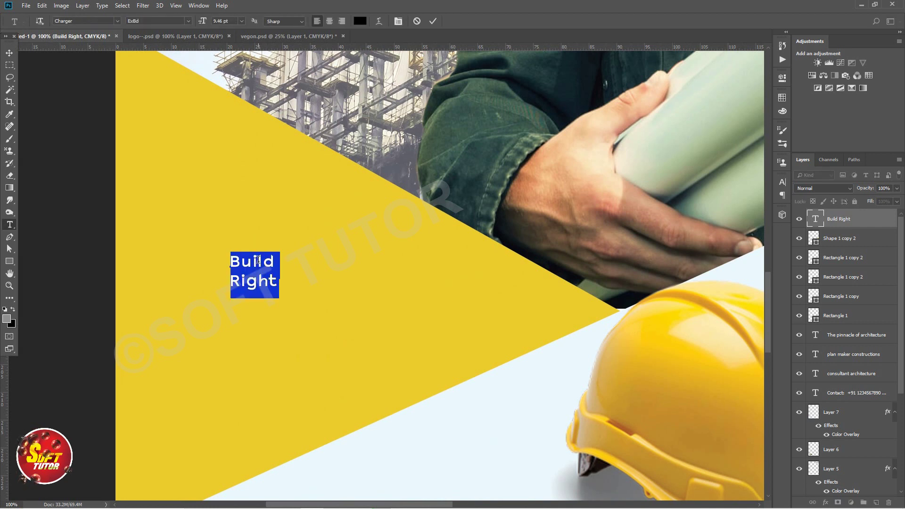
pyautogui.hotkey('alt', 'Up')
pyautogui.hotkey('alt', 'Up')
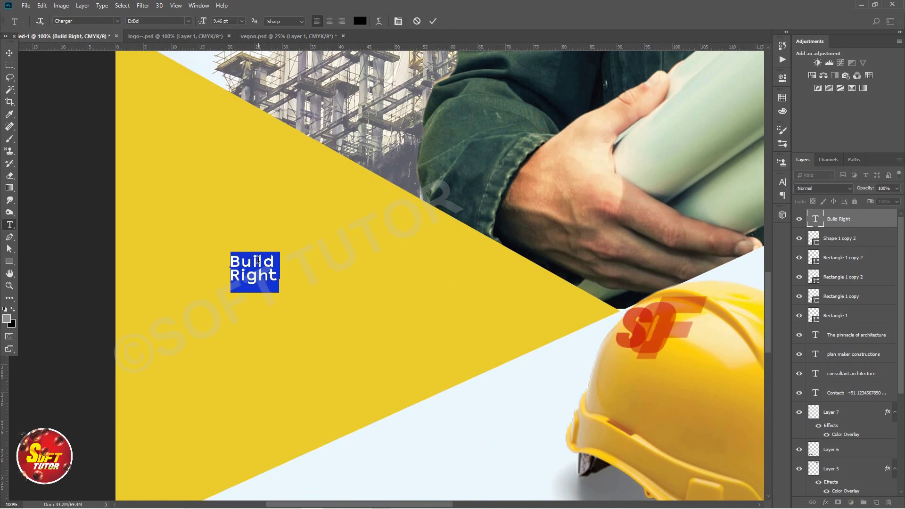
pyautogui.click(9, 52)
# - Scale the Build Right text to about 303% and reposition it on the triangle
pyautogui.hotkey('ctrl', '-')
pyautogui.hotkey('ctrl', '-')
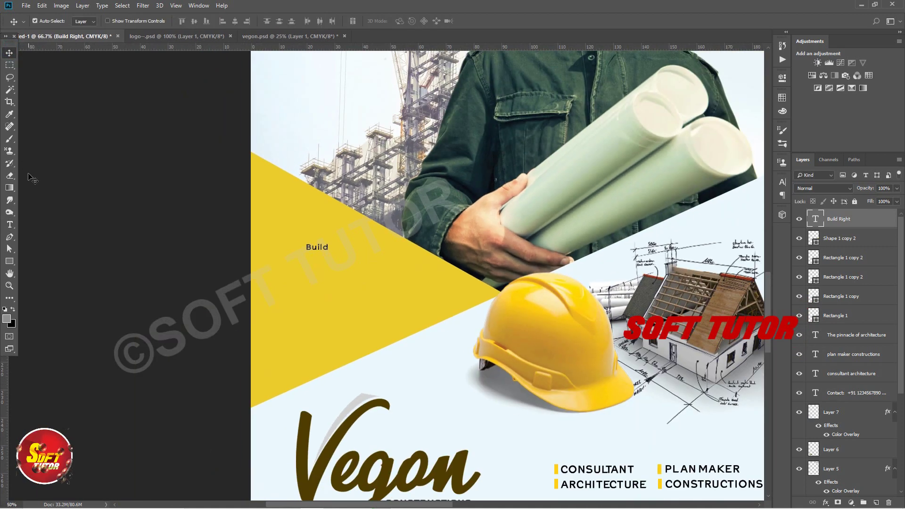
pyautogui.hotkey('ctrl', 't')
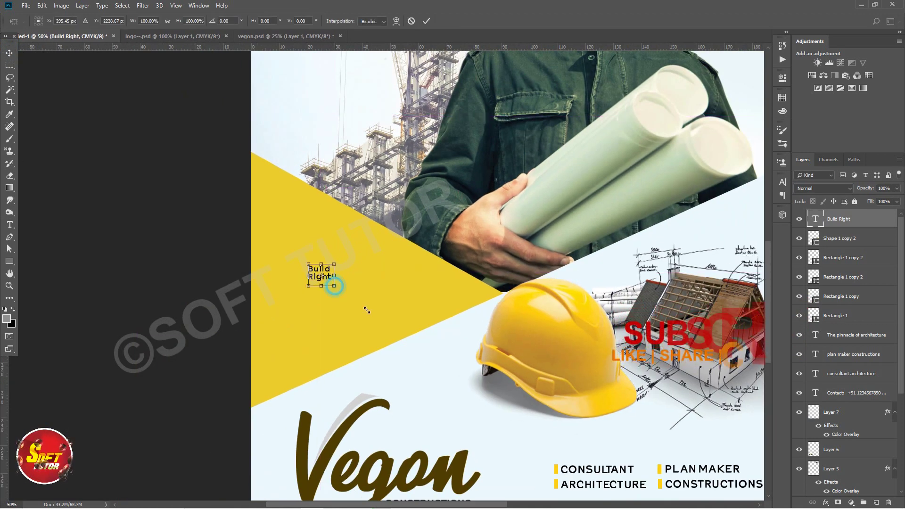
pyautogui.moveTo(332, 282); pyautogui.dragTo(386, 326)
pyautogui.press('Return')
pyautogui.hotkey('ctrl', '-')
pyautogui.hotkey('ctrl', '-')
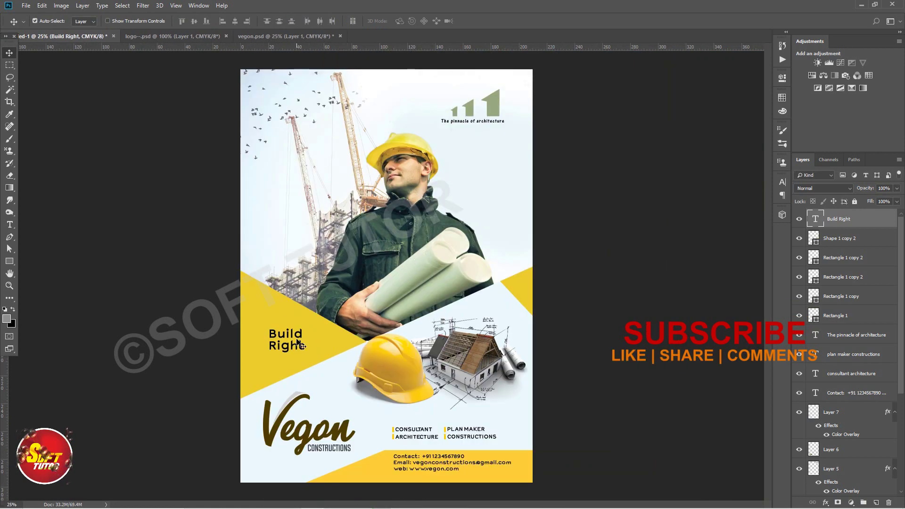
pyautogui.moveTo(298, 344); pyautogui.dragTo(302, 341)
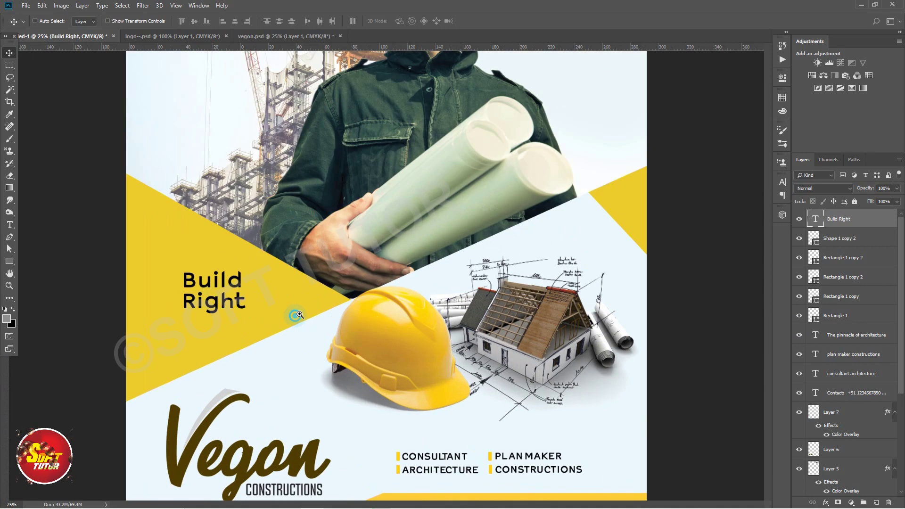
# - Draw a 409 px Ellipse 1 circle around Build Right with a black 5 px stroke
pyautogui.moveTo(195, 243)
pyautogui.mouseDown()
pyautogui.moveTo(318, 327)
pyautogui.moveTo(205, 403)
pyautogui.mouseUp()
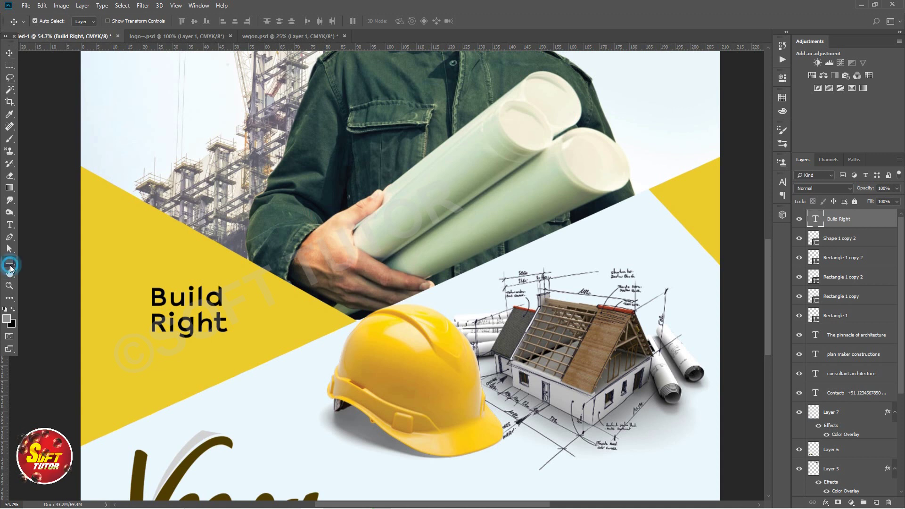
pyautogui.rightClick(9, 260)
pyautogui.click(41, 278)
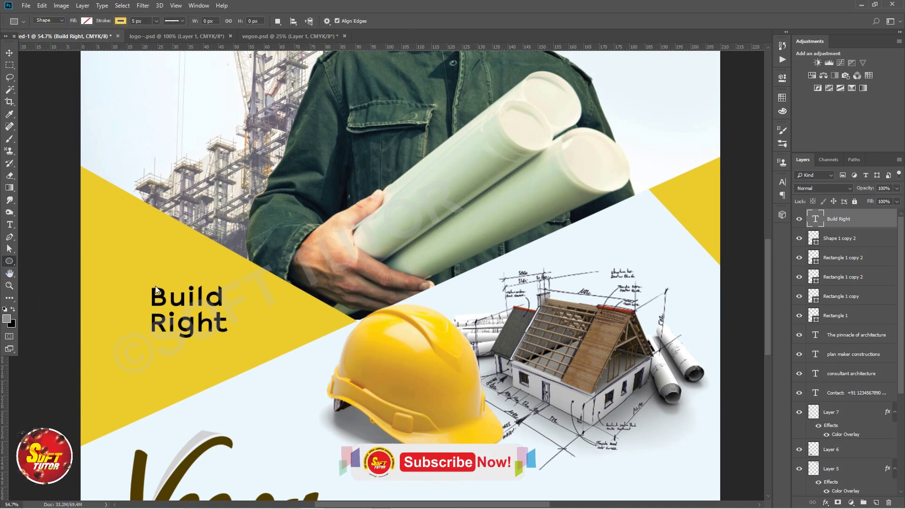
pyautogui.moveTo(133, 262); pyautogui.dragTo(238, 371)
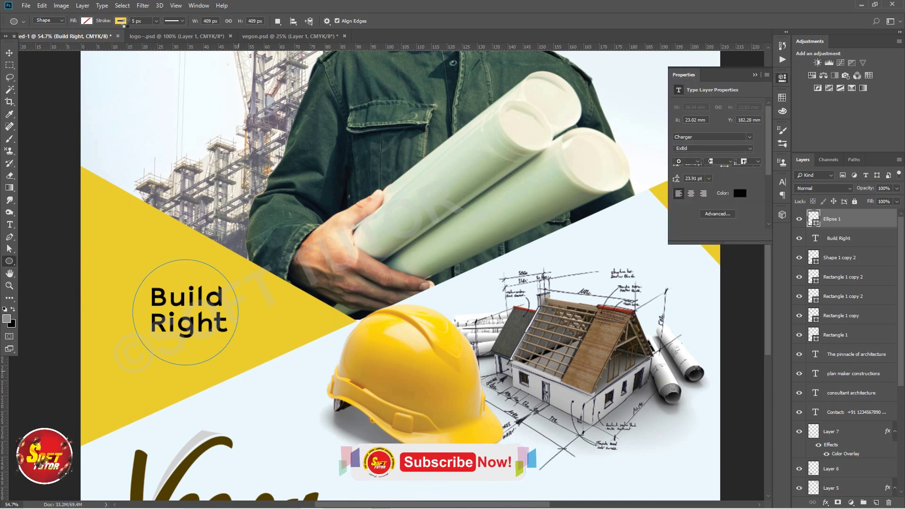
pyautogui.click(121, 22)
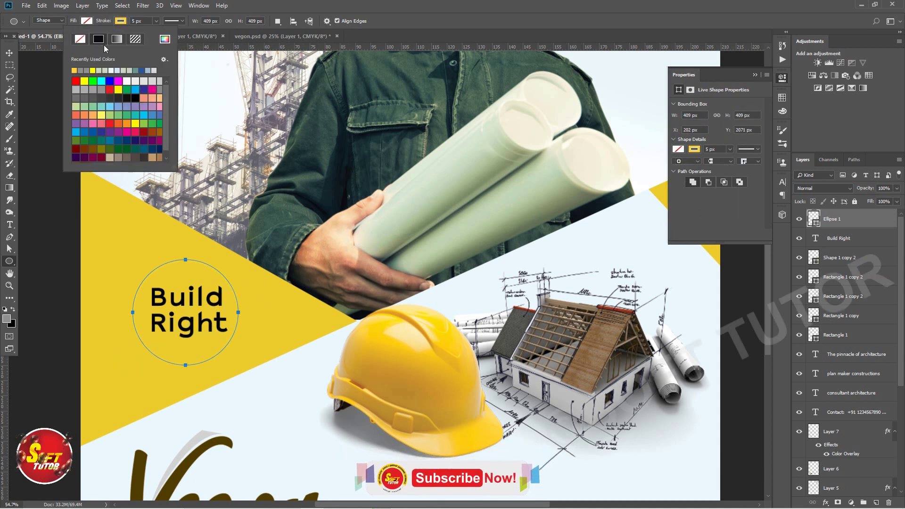
pyautogui.click(125, 97)
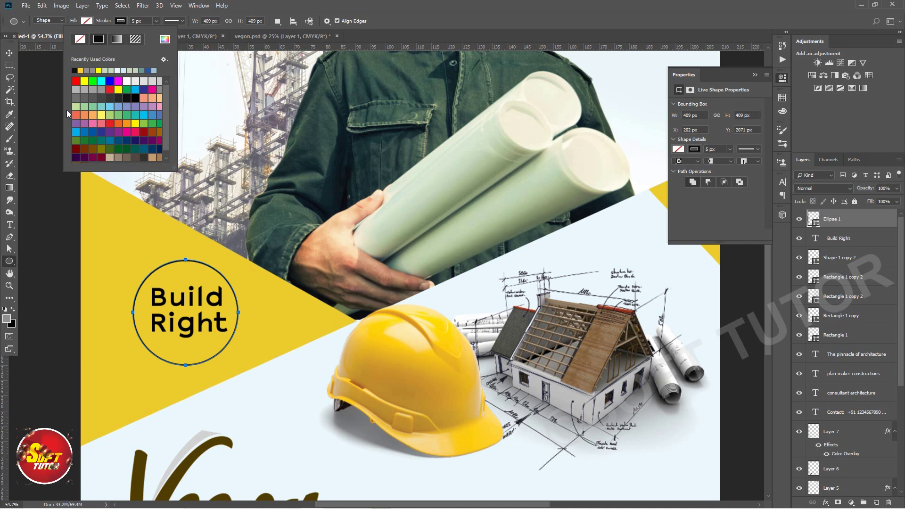
pyautogui.click(9, 53)
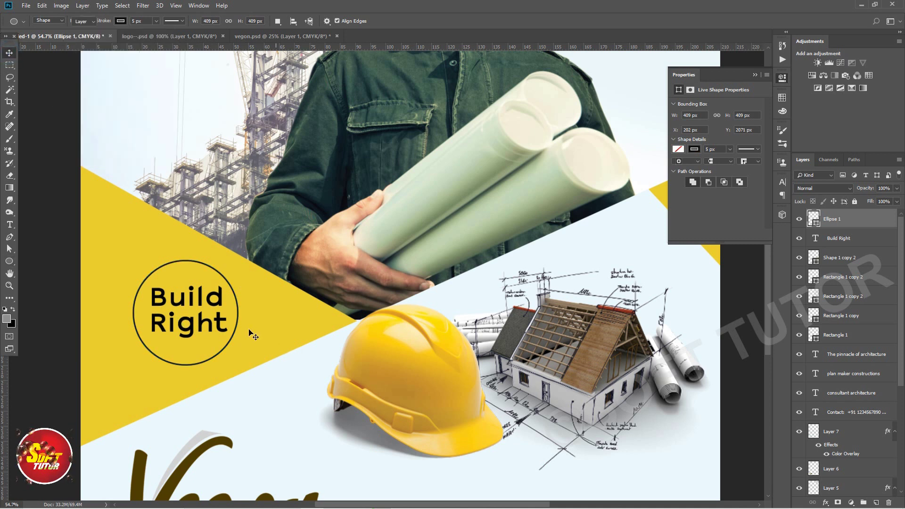
pyautogui.click(164, 306)
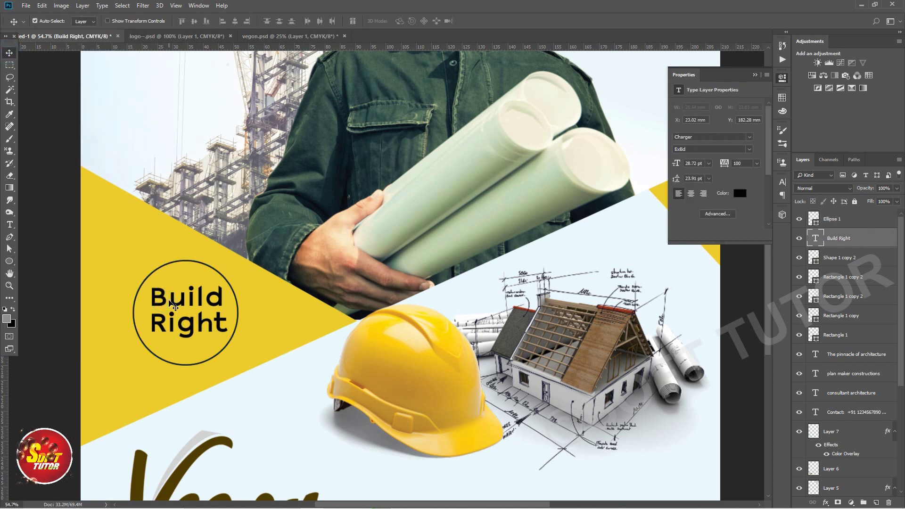
# - Nudge the Build Right text slightly and select all of it for editing
pyautogui.moveTo(170, 303); pyautogui.dragTo(170, 304)
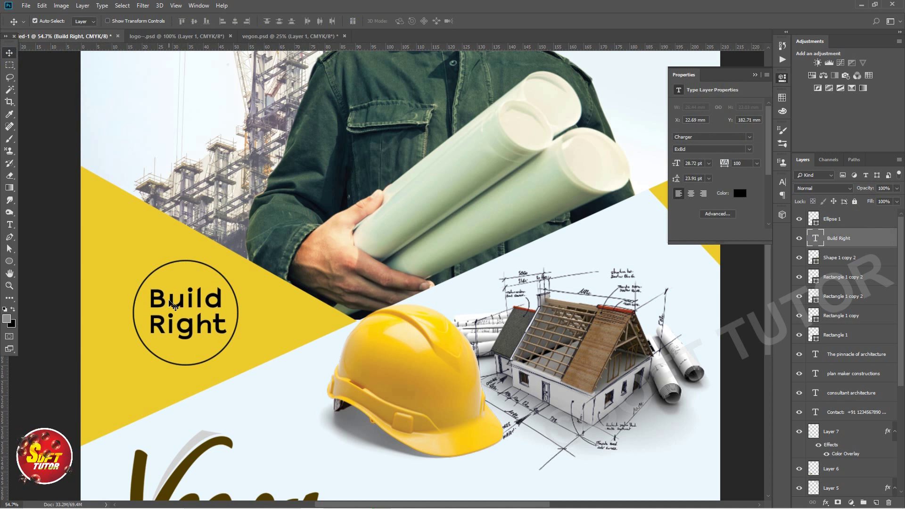
pyautogui.doubleClick(200, 307)
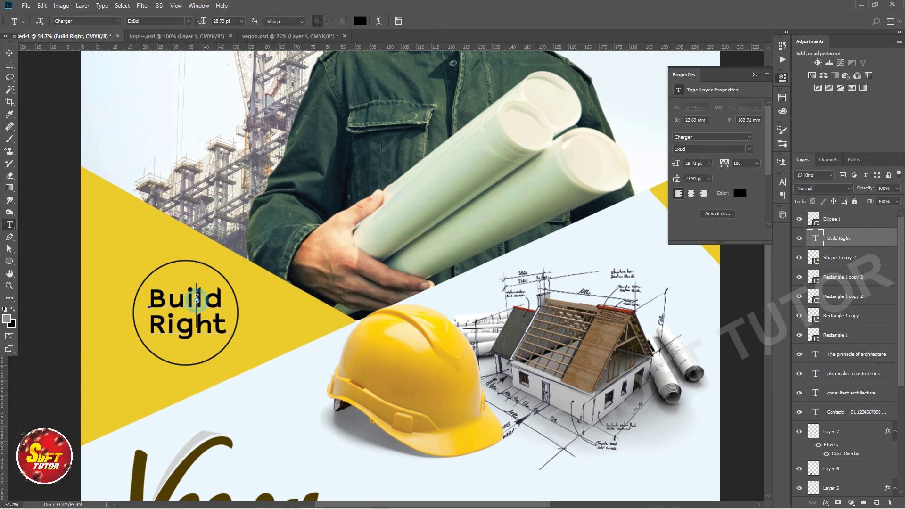
pyautogui.hotkey('ctrl', 'a')
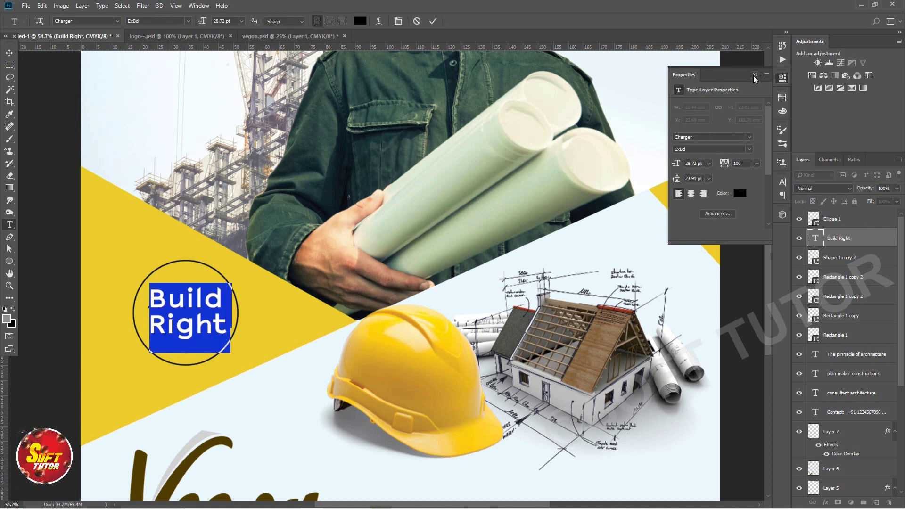
pyautogui.click(755, 76)
# - Apply Faux Italic to the 28.72 pt Build Right text and commit the edit
pyautogui.click(782, 182)
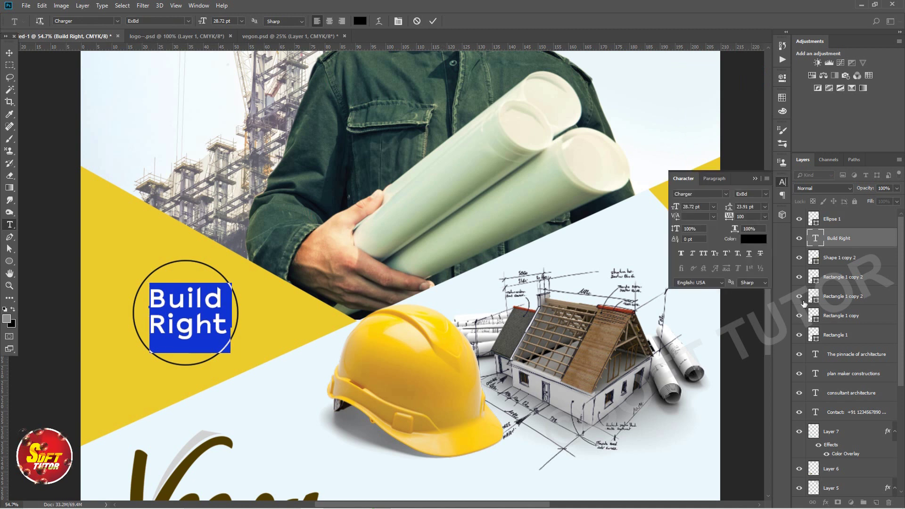
pyautogui.click(726, 254)
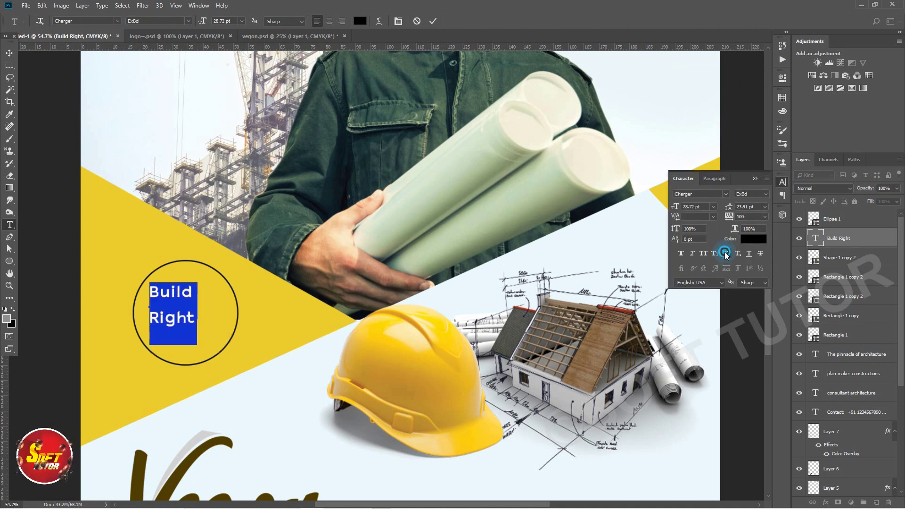
pyautogui.click(725, 254)
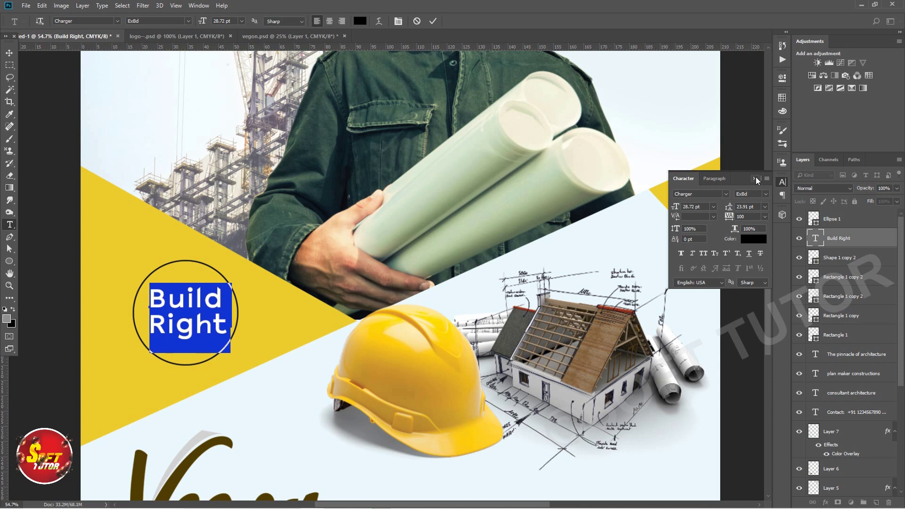
pyautogui.hotkey('ctrl', 'shift', 'i')
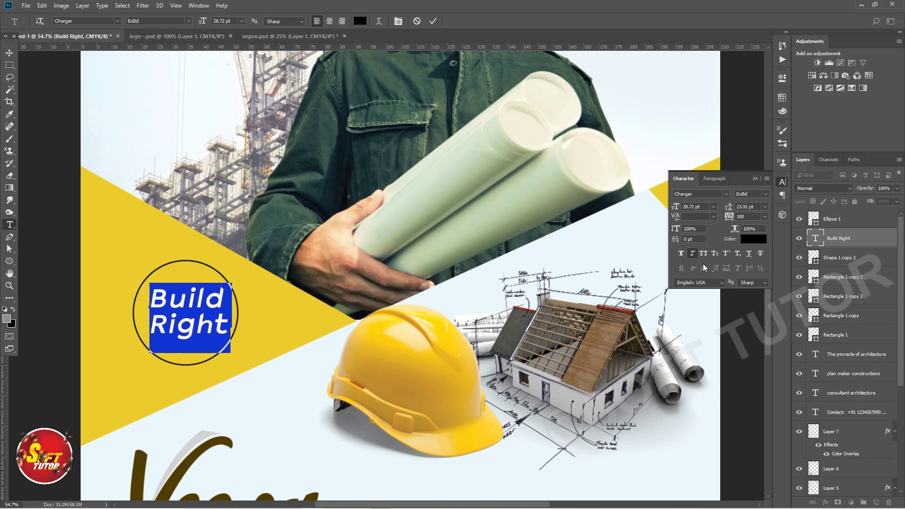
pyautogui.click(753, 179)
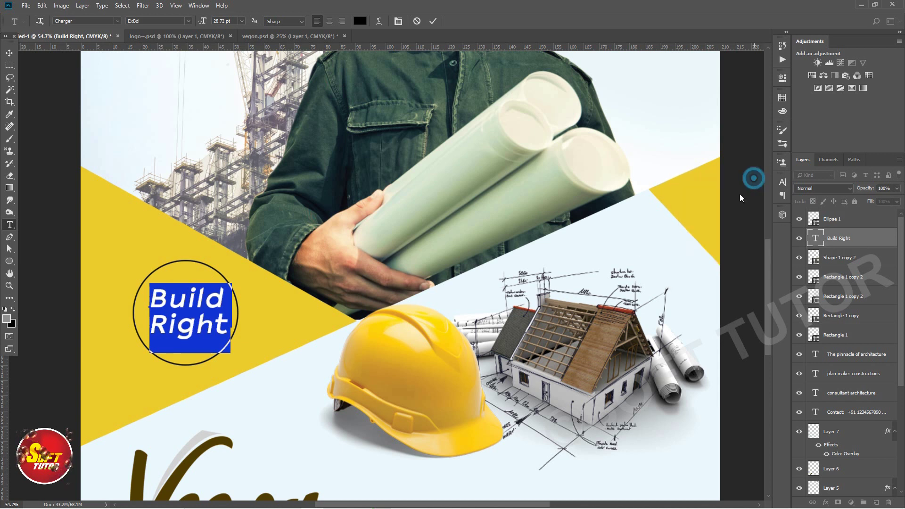
pyautogui.click(10, 52)
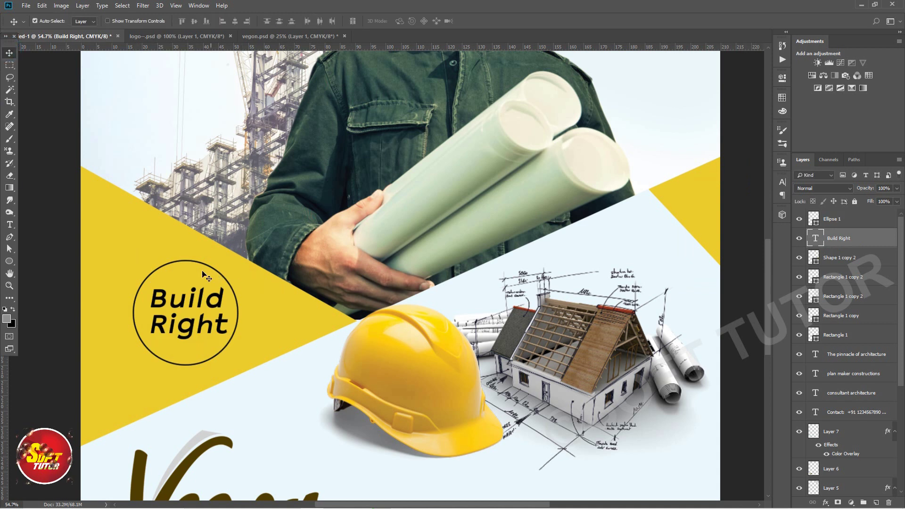
pyautogui.click(234, 280)
pyautogui.hotkey('ctrl', 't')
pyautogui.press('Return')
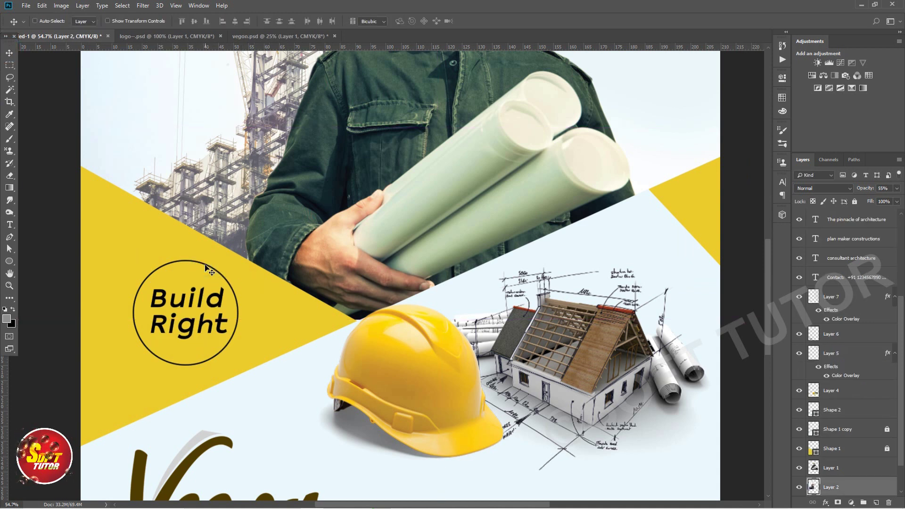
# - Zoom in on the badge and shift the Build Right text slightly left
pyautogui.click(91, 255)
pyautogui.moveTo(202, 297); pyautogui.dragTo(293, 309)
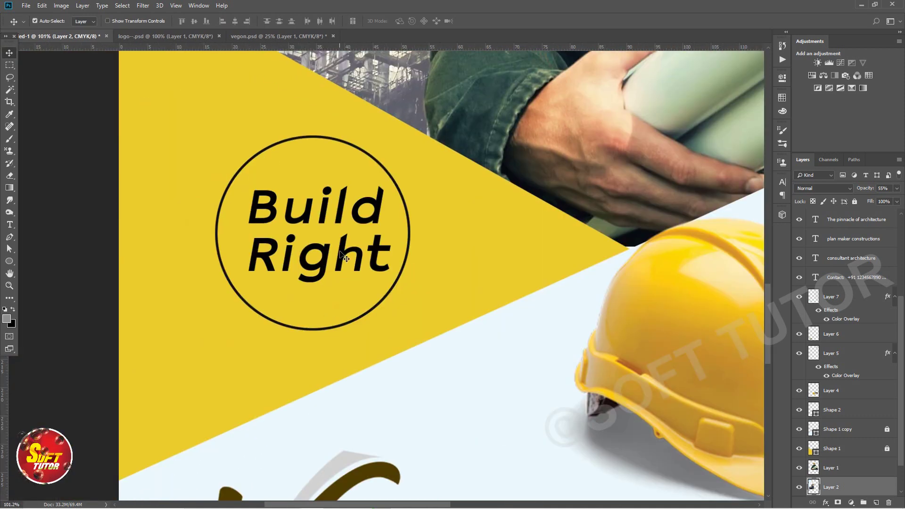
pyautogui.moveTo(344, 257); pyautogui.dragTo(338, 257)
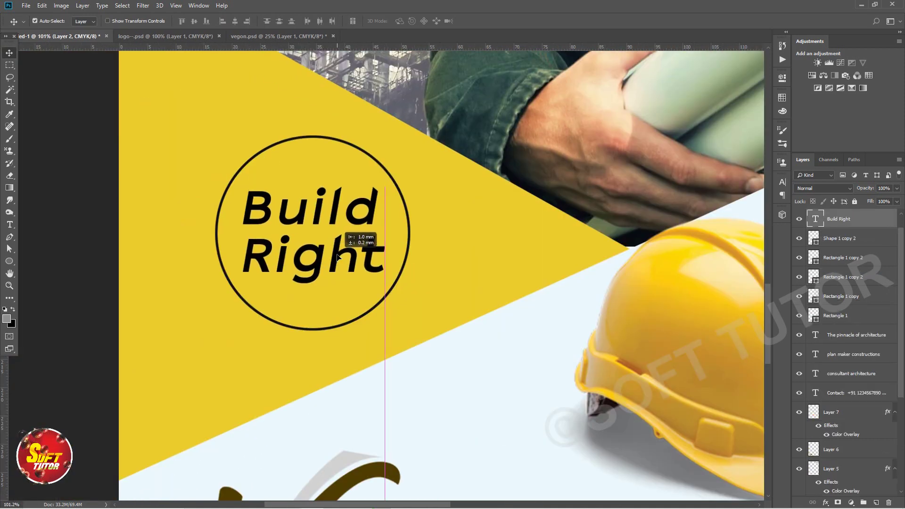
# - Scale the Ellipse 1 circle down to 89.98% around the tagline
pyautogui.click(409, 241)
pyautogui.hotkey('ctrl', 't')
pyautogui.click(410, 136)
pyautogui.moveTo(410, 137); pyautogui.dragTo(401, 145)
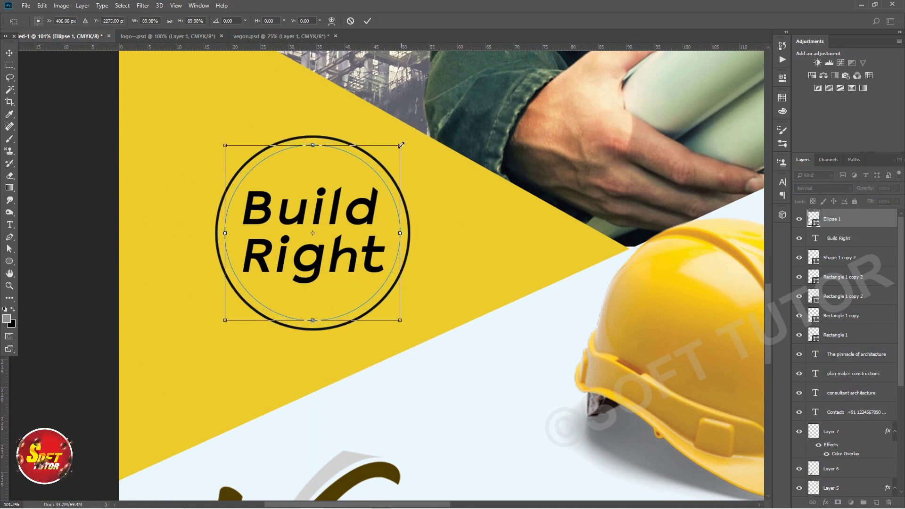
pyautogui.press('Return')
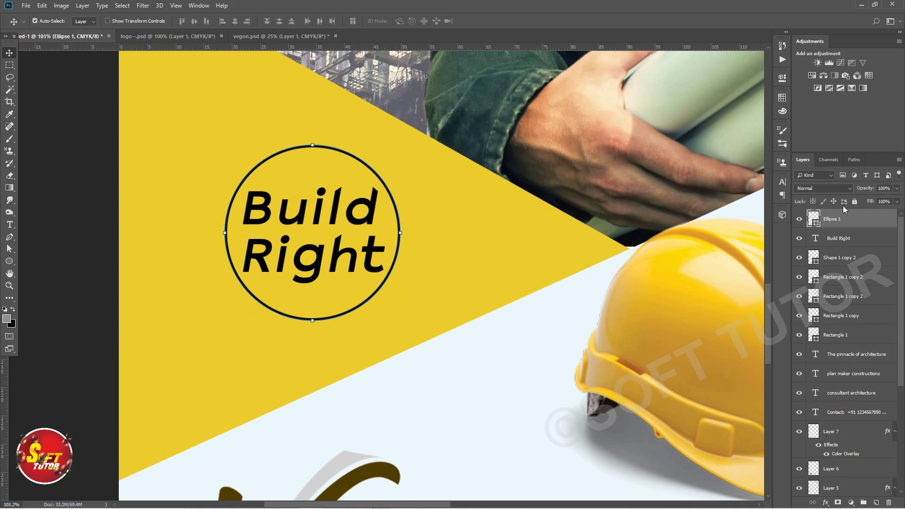
pyautogui.rightClick(868, 222)
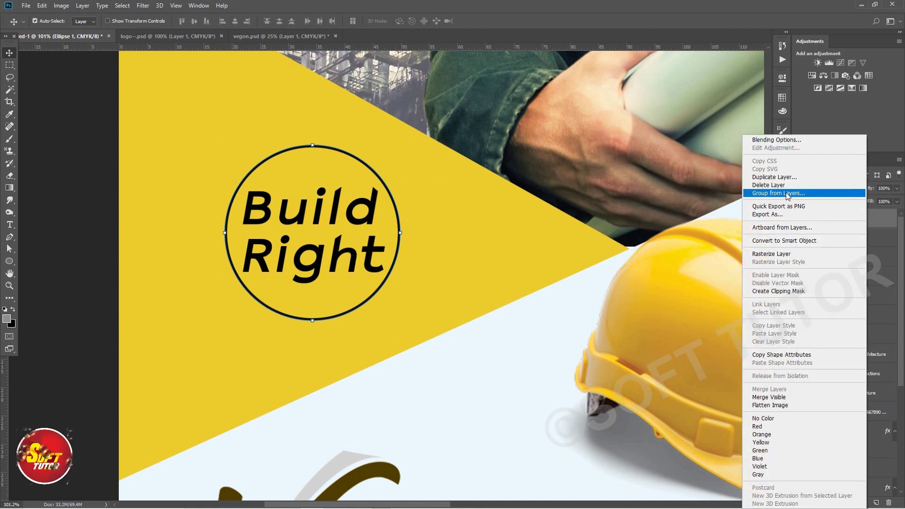
# - Duplicate Ellipse 1 as Ellipse 1 copy and enlarge it to about 106.5%
pyautogui.click(774, 177)
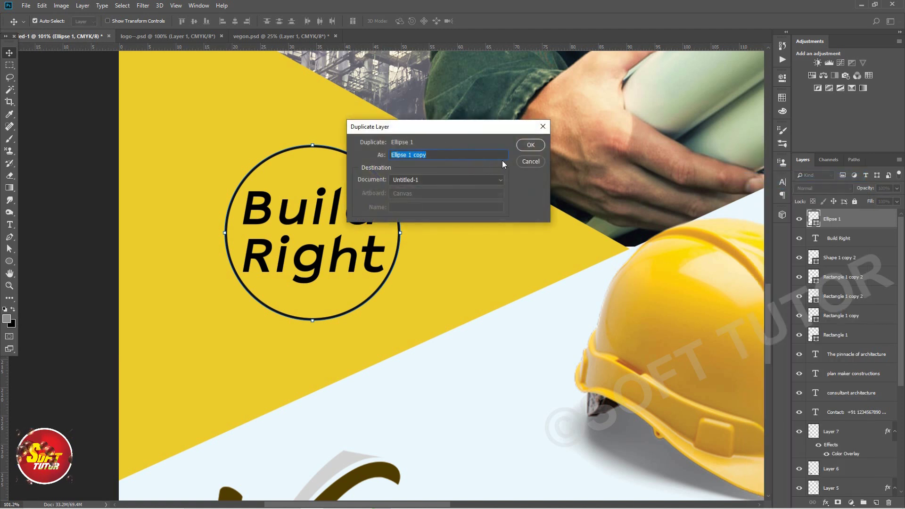
pyautogui.click(530, 144)
pyautogui.hotkey('ctrl', 't')
pyautogui.moveTo(399, 145); pyautogui.dragTo(407, 139)
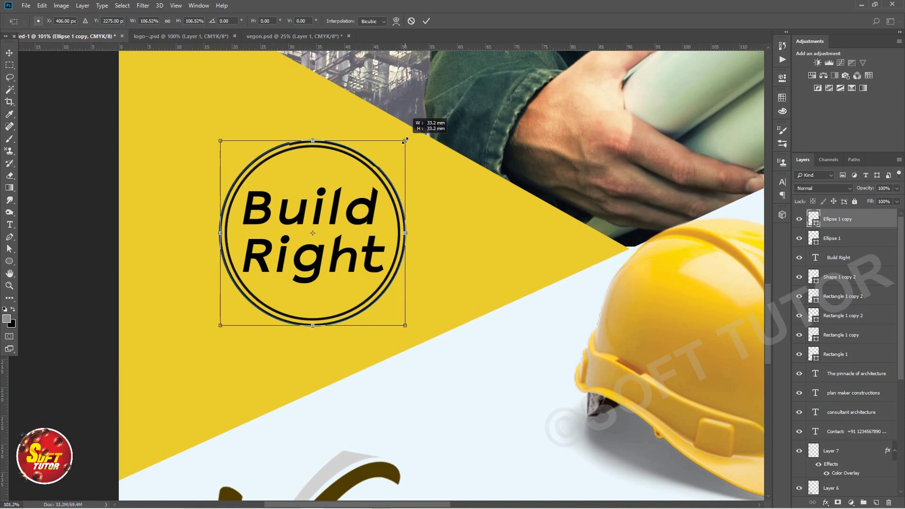
pyautogui.press('Return')
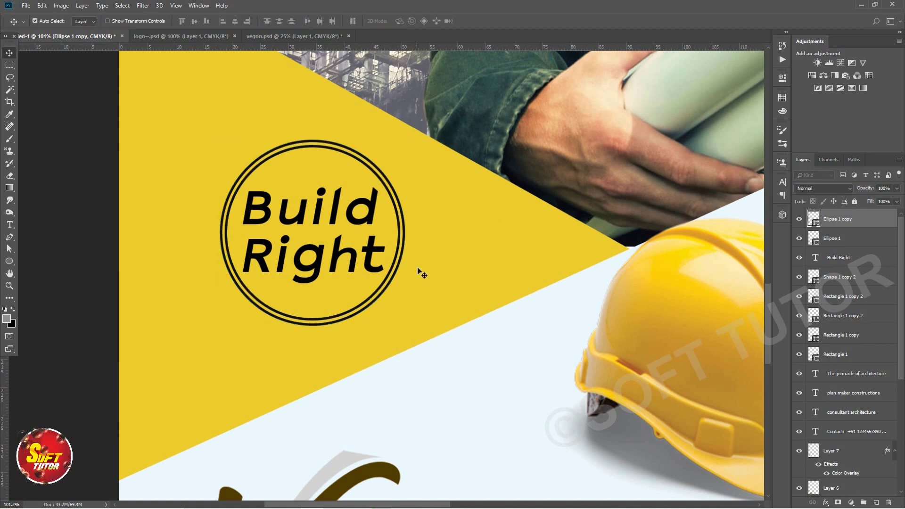
# - Give the Ellipse 1 copy ring a thin 2 px orange stroke
pyautogui.press('a')
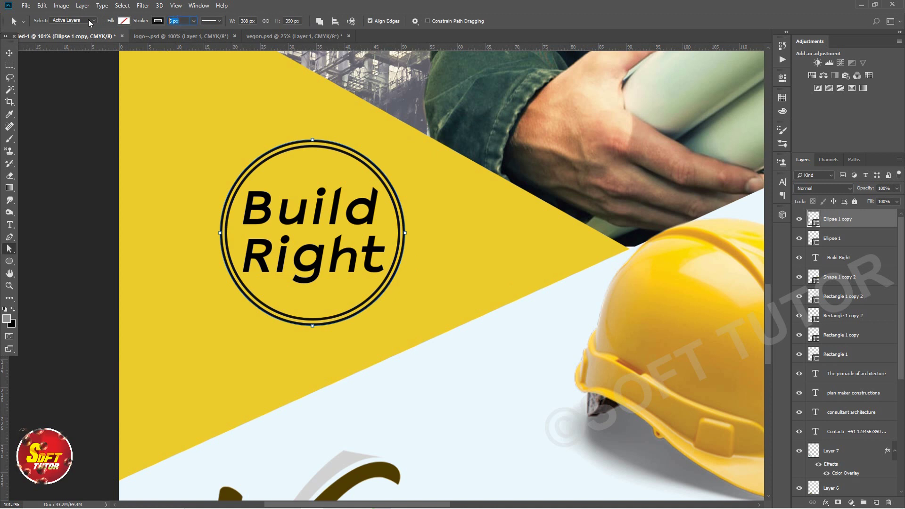
pyautogui.write('2')
pyautogui.press('Return')
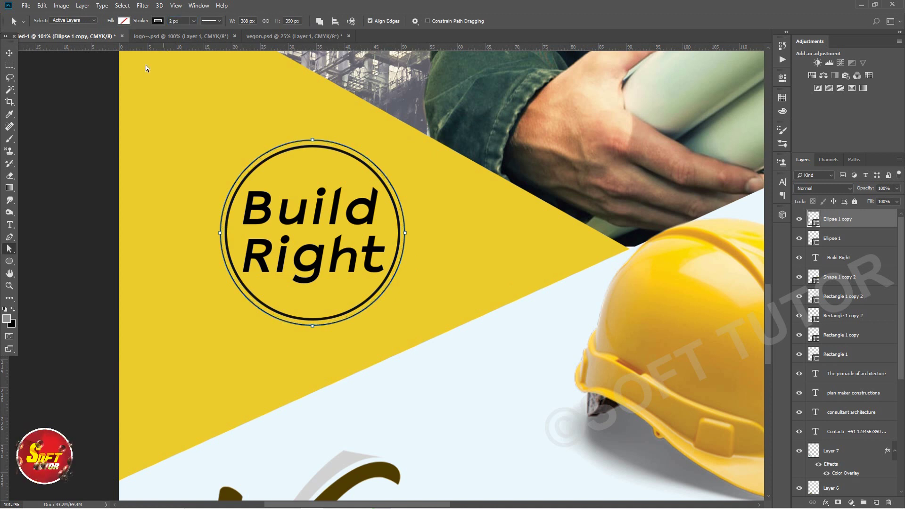
pyautogui.click(158, 21)
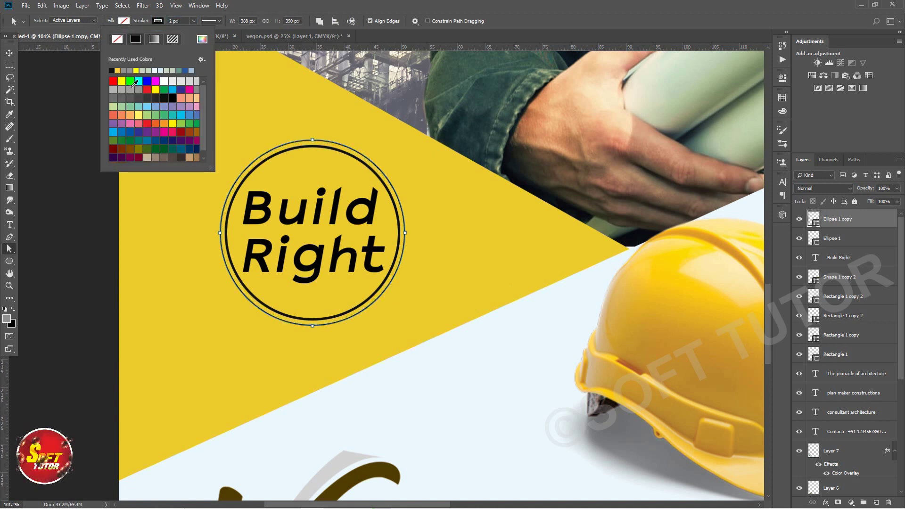
pyautogui.click(165, 124)
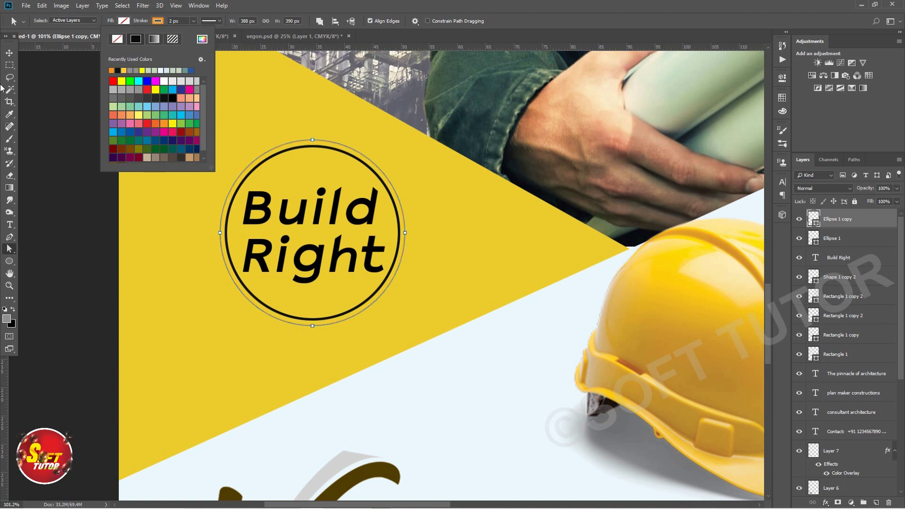
pyautogui.click(9, 53)
pyautogui.click(85, 169)
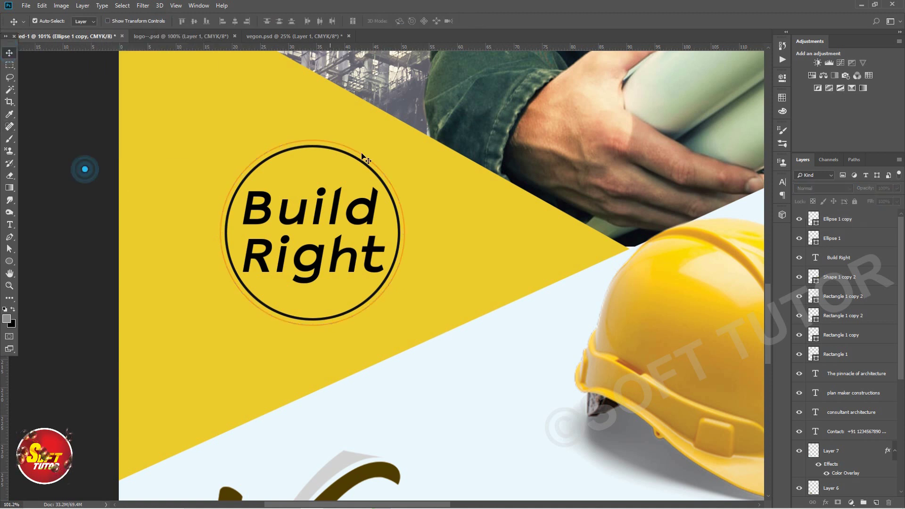
# - Colour the word 'Right' golden brown, sampled from the orange ring and darkened, leaving 'Build' black
pyautogui.click(336, 211)
pyautogui.press('t')
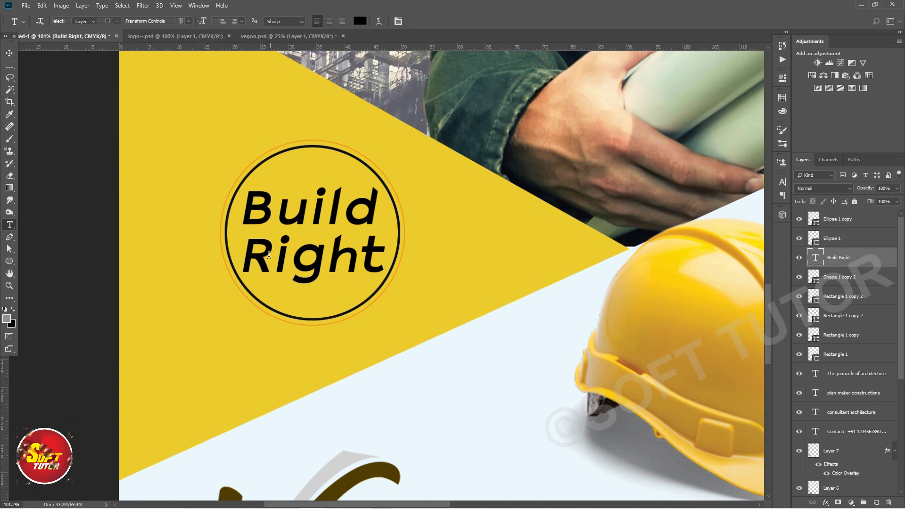
pyautogui.doubleClick(279, 259)
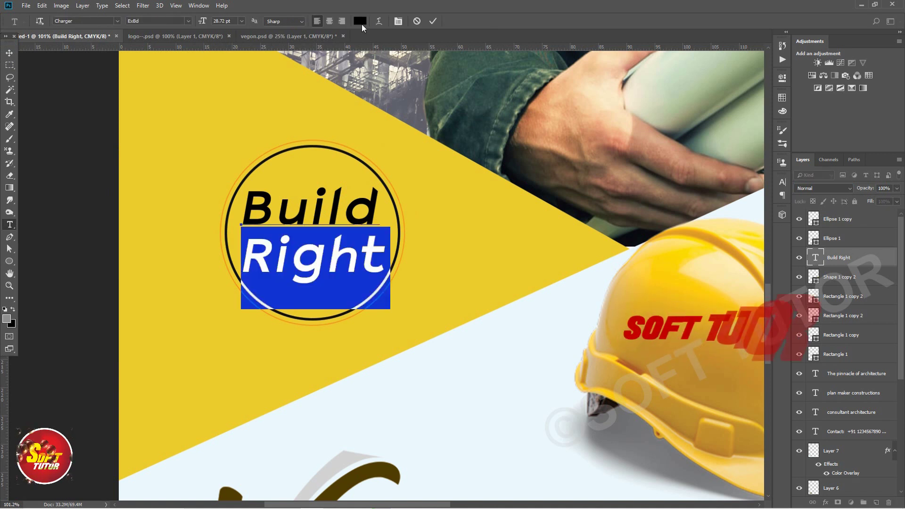
pyautogui.click(360, 21)
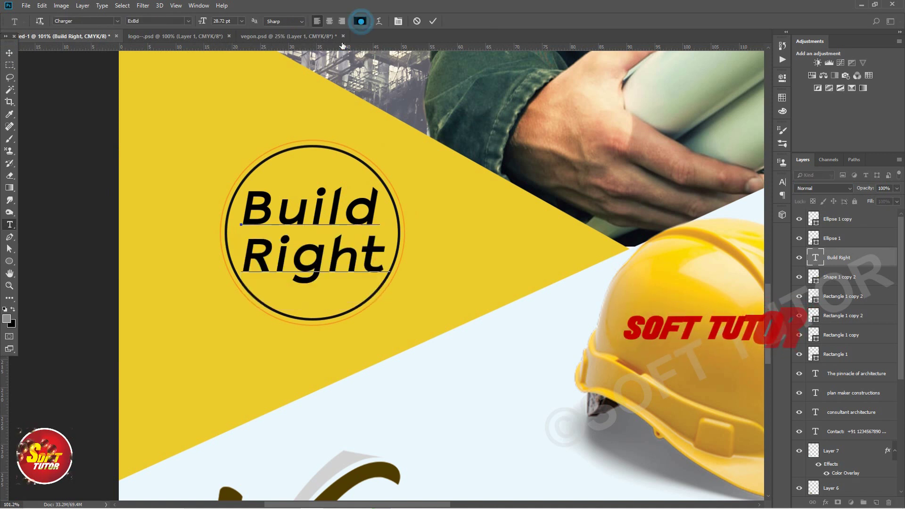
pyautogui.click(290, 142)
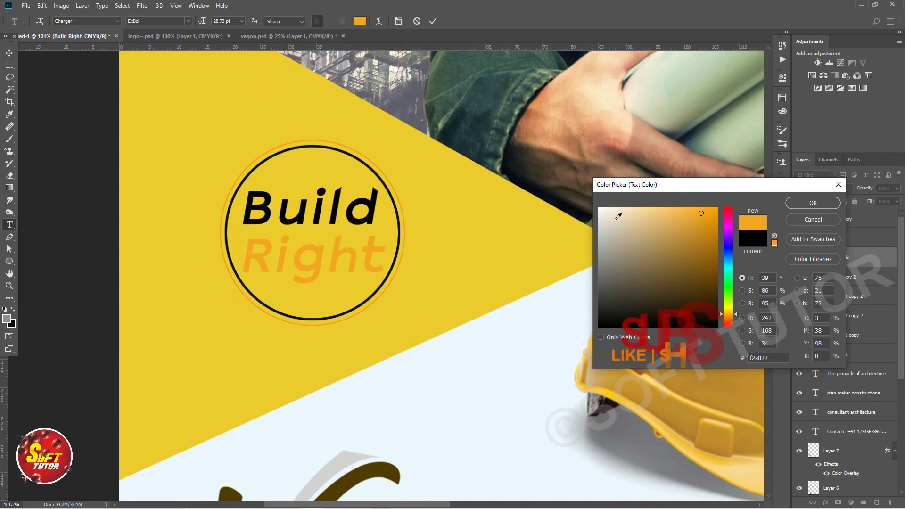
pyautogui.moveTo(717, 242); pyautogui.dragTo(714, 254)
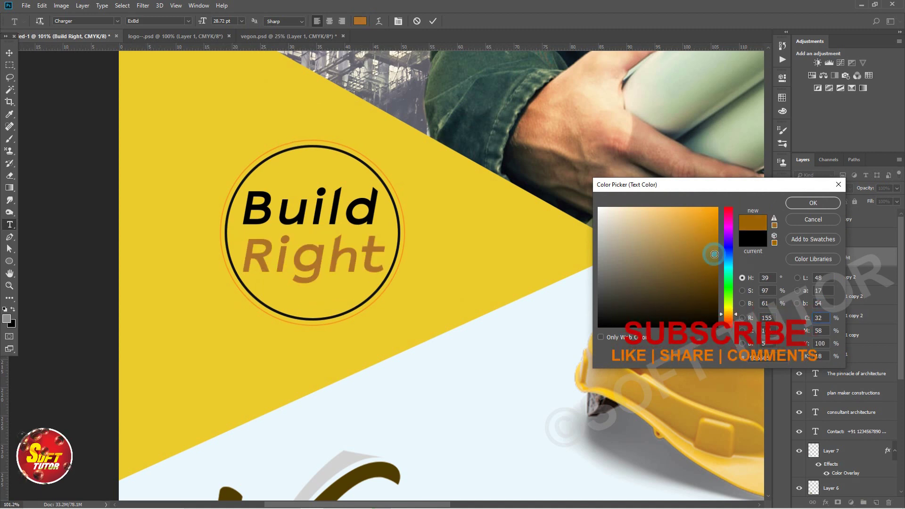
pyautogui.click(806, 204)
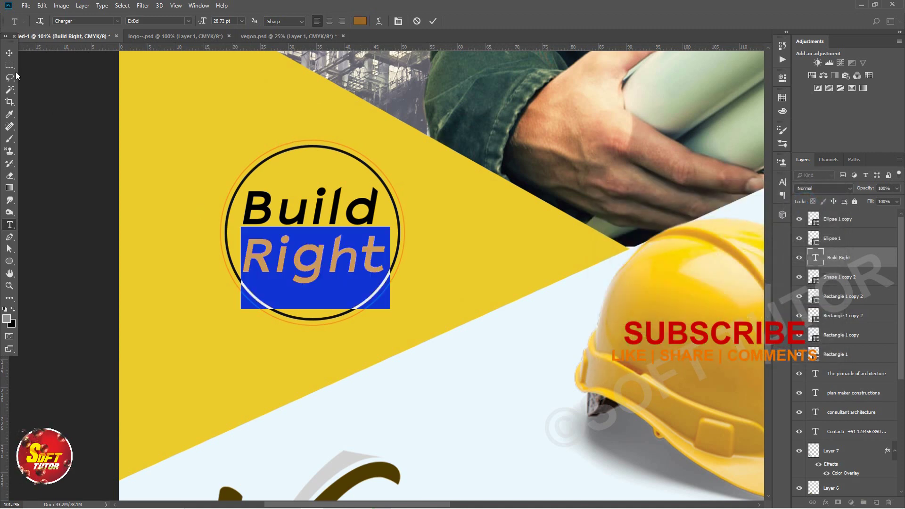
pyautogui.click(9, 53)
pyautogui.click(67, 143)
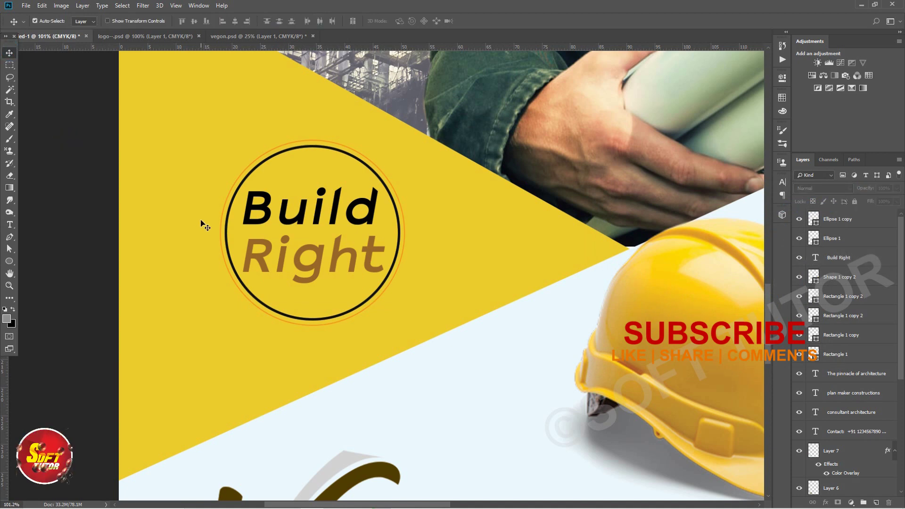
pyautogui.hotkey('ctrl', '-')
pyautogui.hotkey('ctrl', '-')
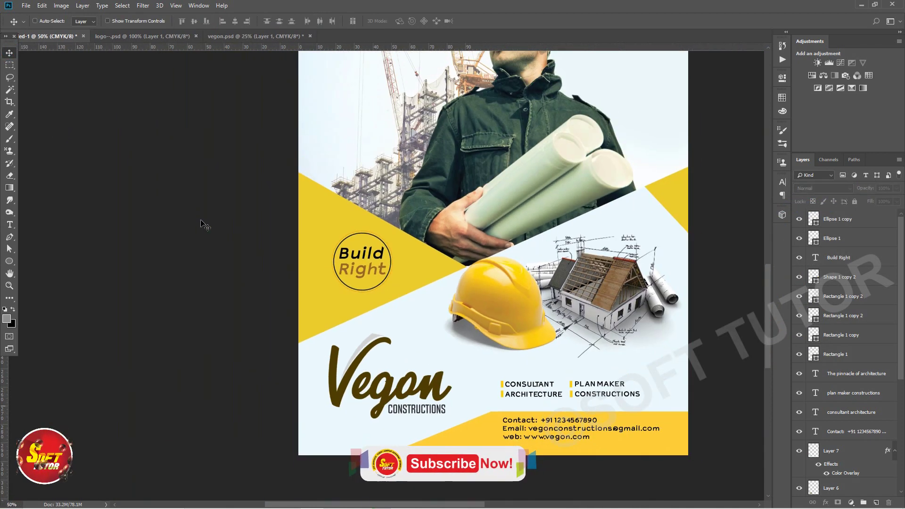
# - Zoom out to 16.7% and show the whole flyer in Full Screen Mode on black
pyautogui.hotkey('ctrl', '-')
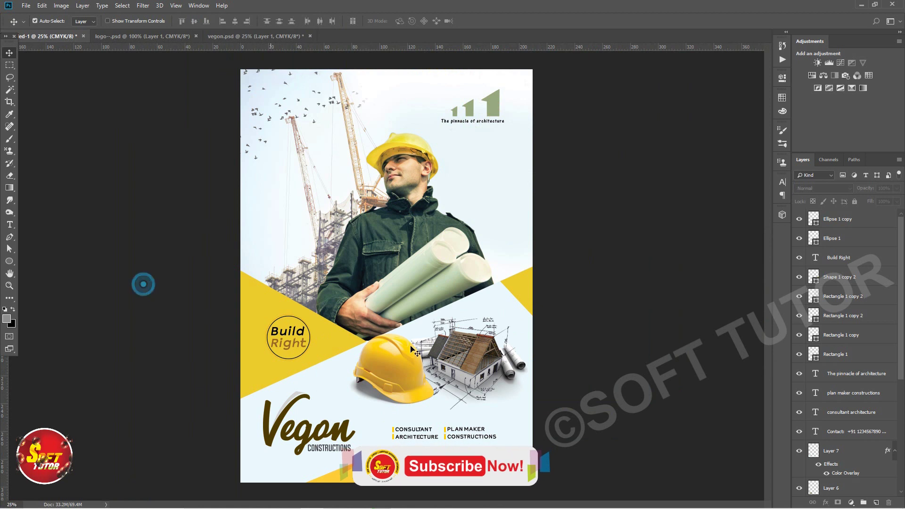
pyautogui.press('h')
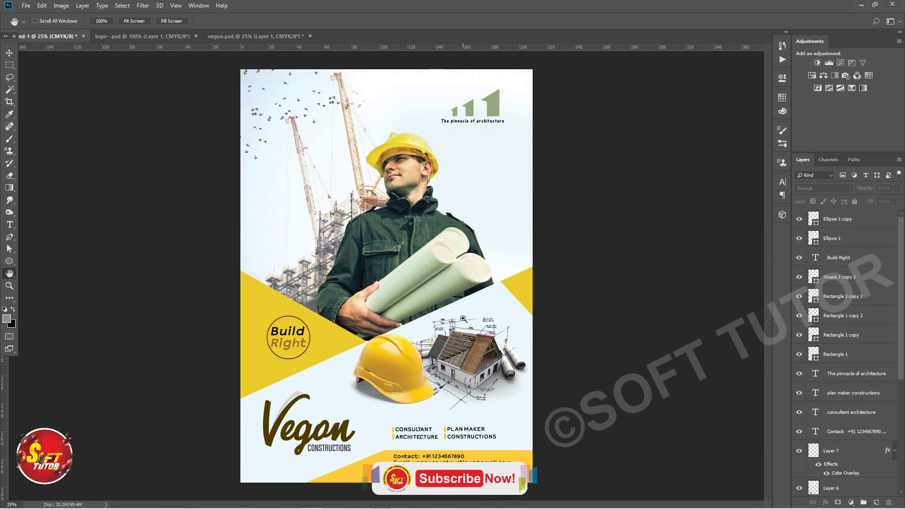
pyautogui.hotkey('ctrl', '-')
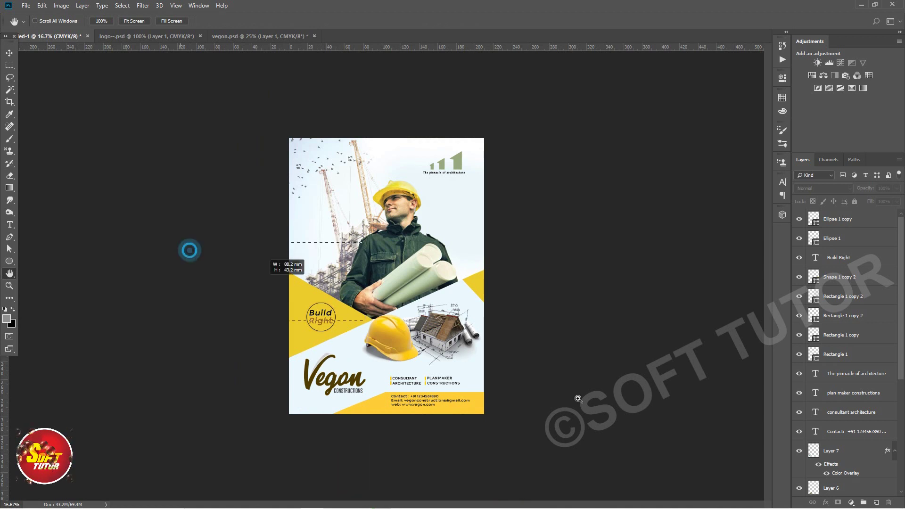
pyautogui.press('f')
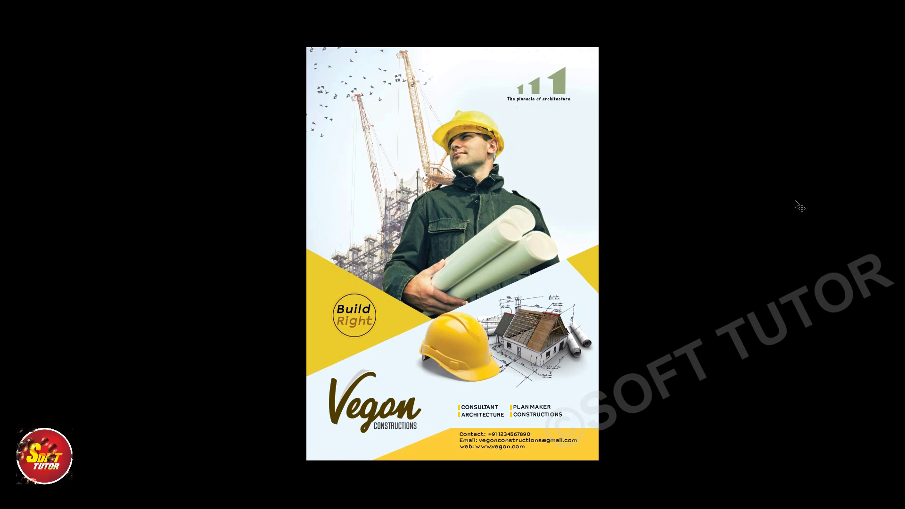